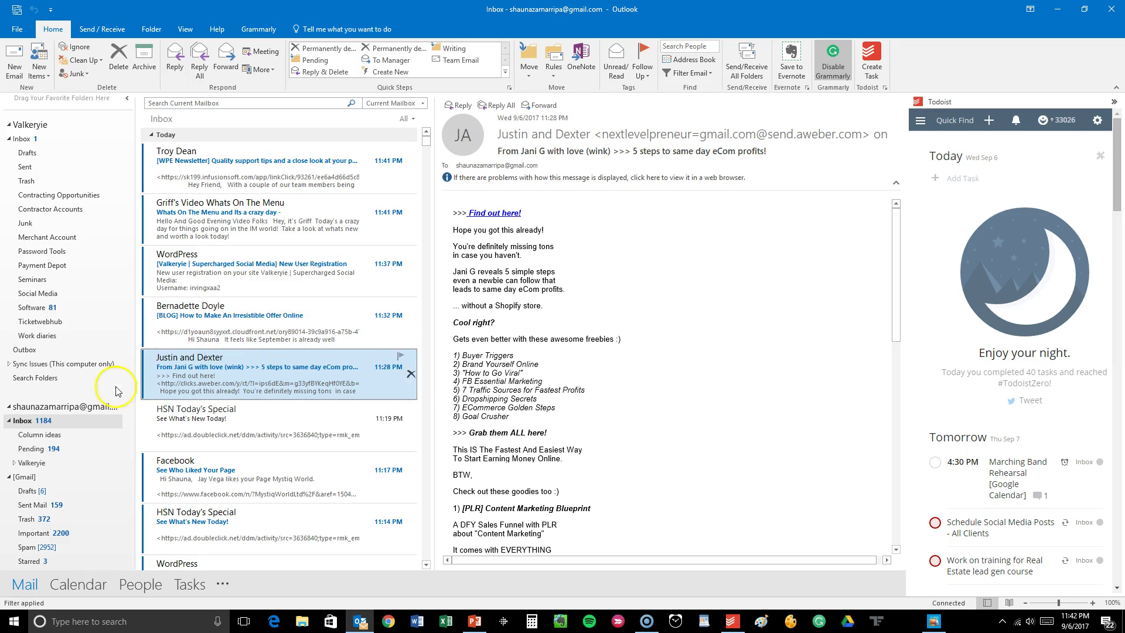
- Start a new Todoist task from the Justin and Dexter eCom email
click(45, 420)
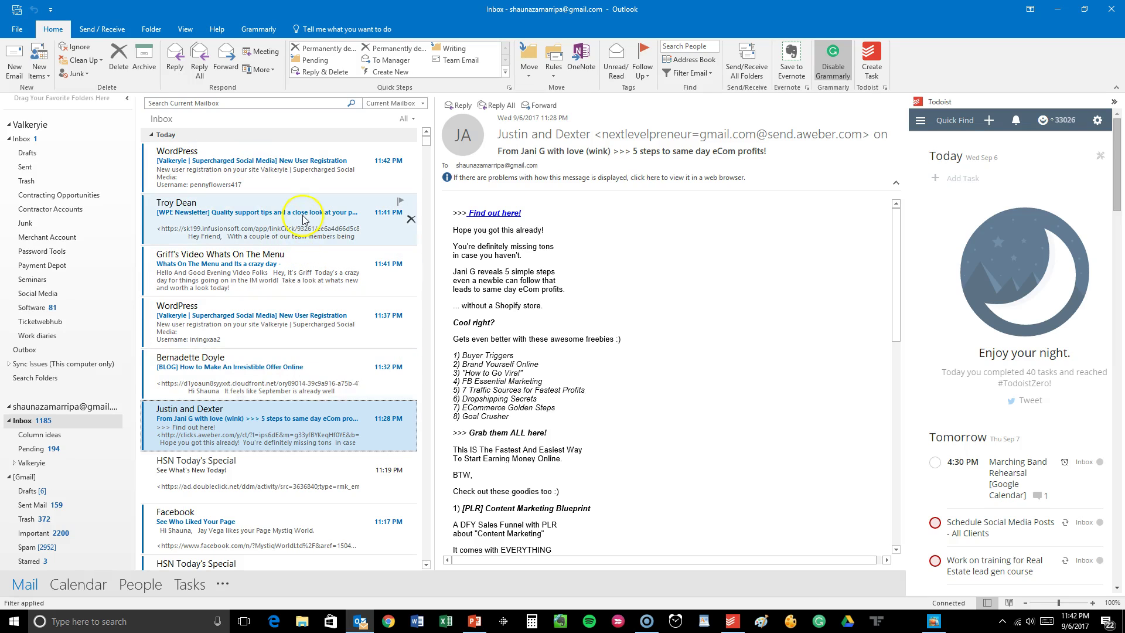
scroll(293, 234, down, 3)
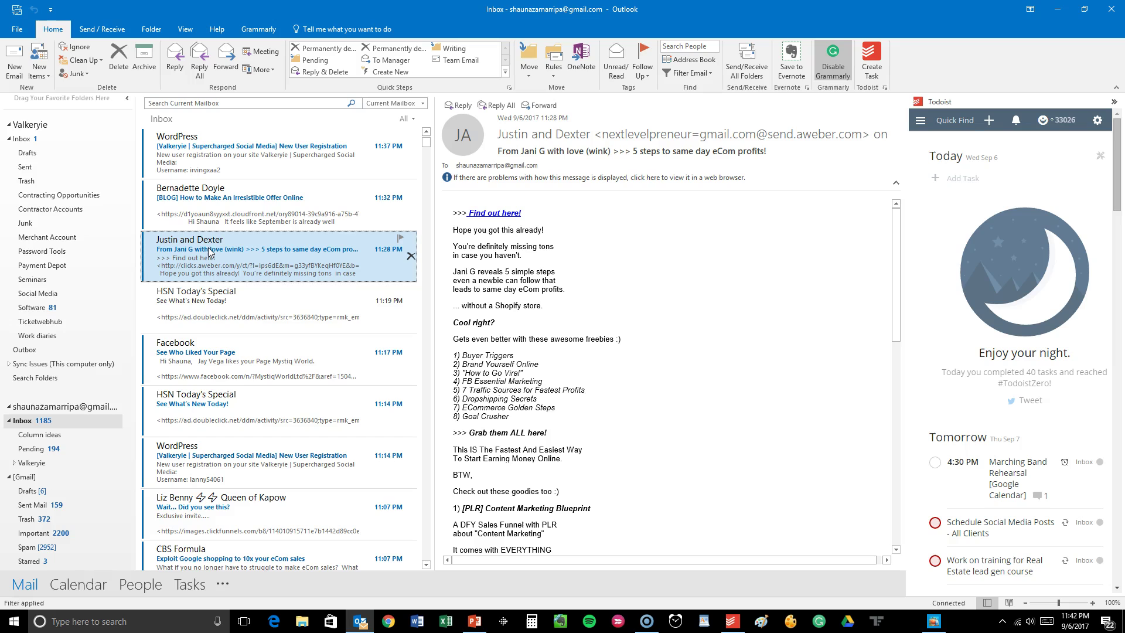
click(882, 63)
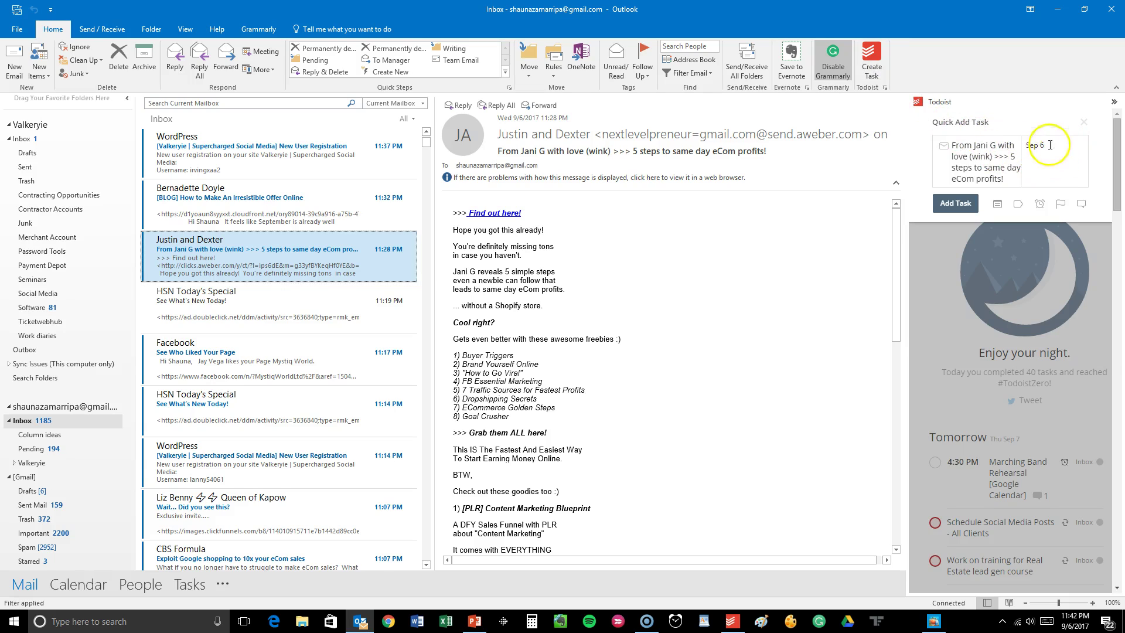
- File the drafted task under the Inbox project with no label, and try adding a reminder
click(997, 206)
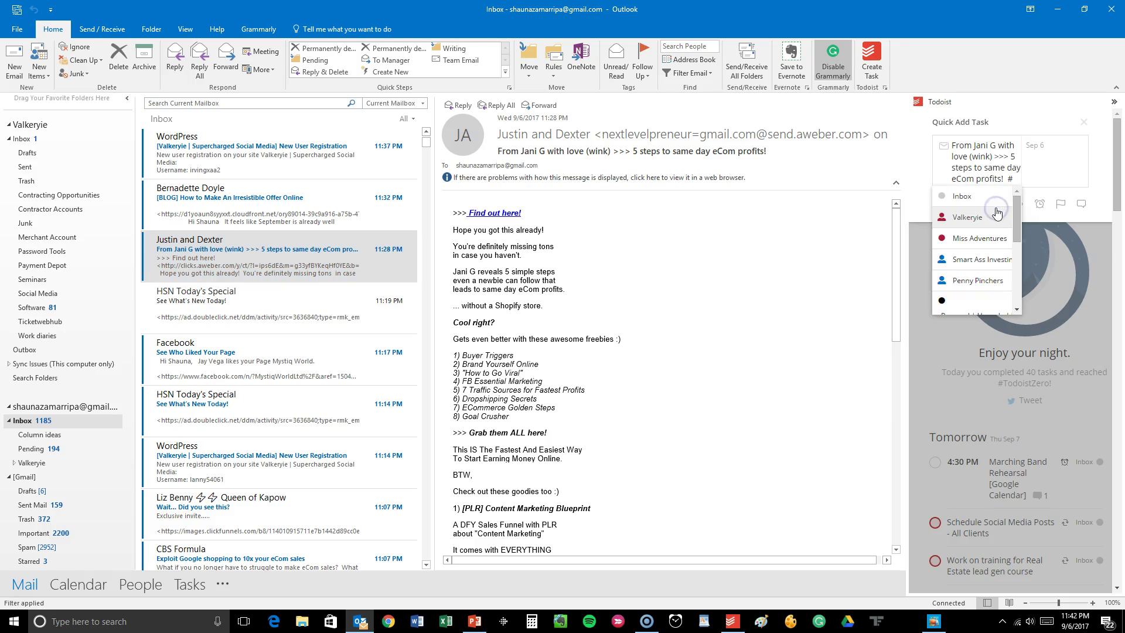
click(995, 208)
mouse_move(1017, 222)
mouse_down()
mouse_move(1017, 281)
mouse_move(1017, 211)
mouse_up()
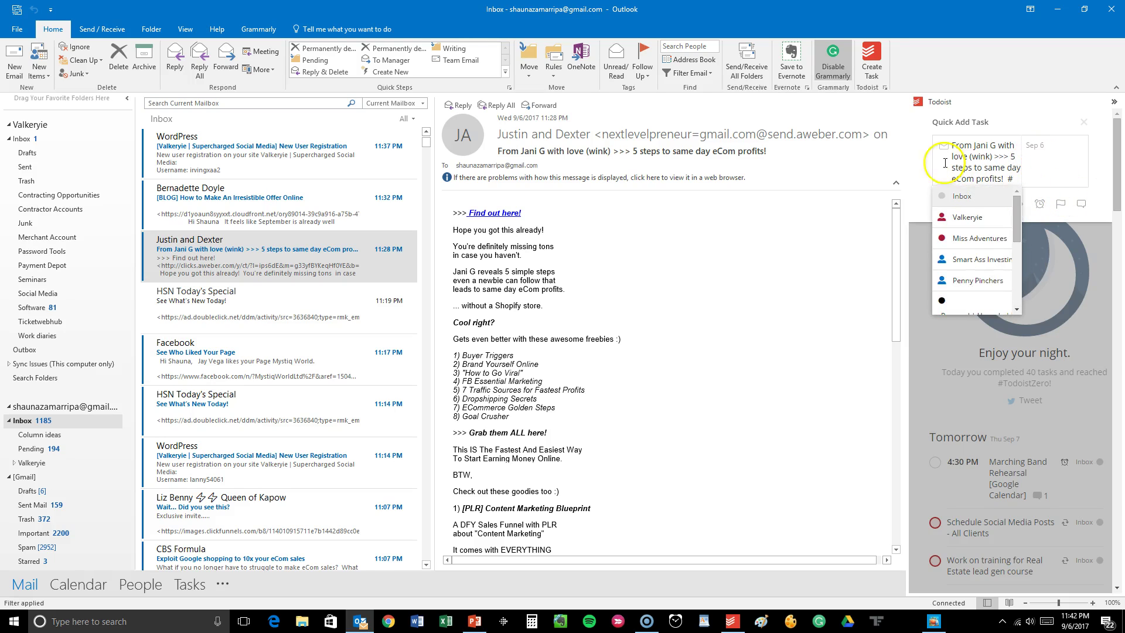
click(961, 197)
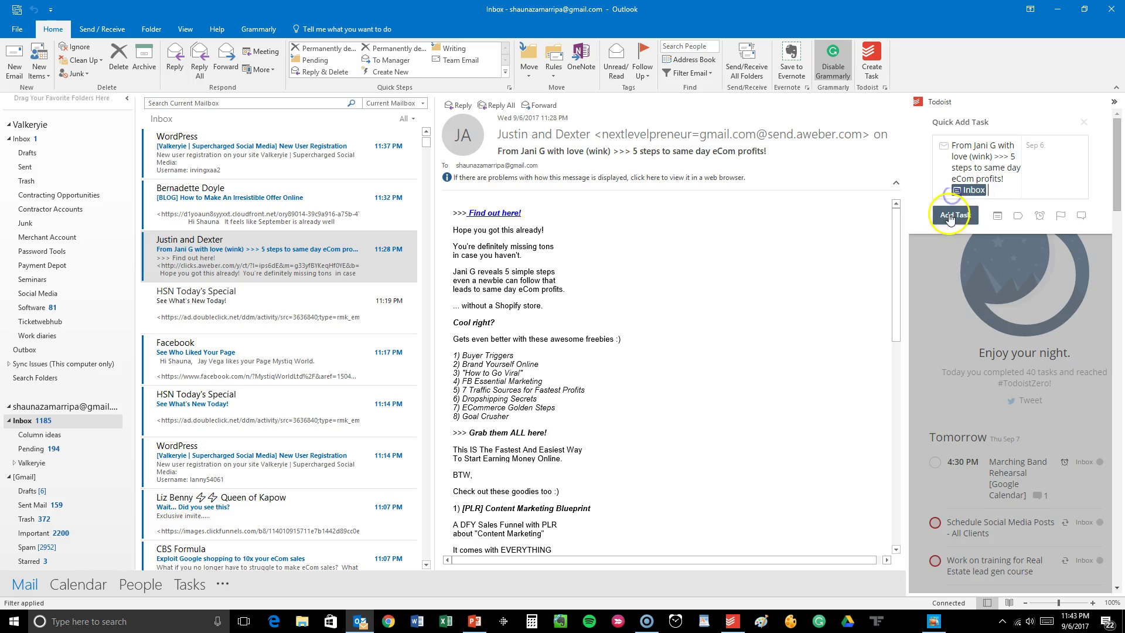
click(1017, 216)
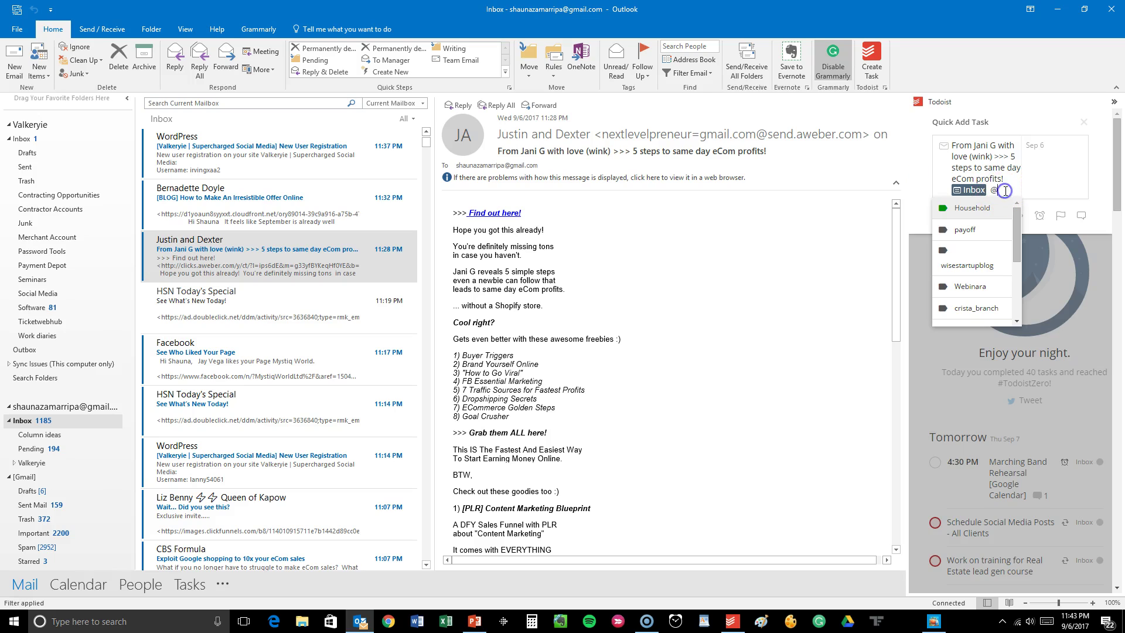
key(BackSpace)
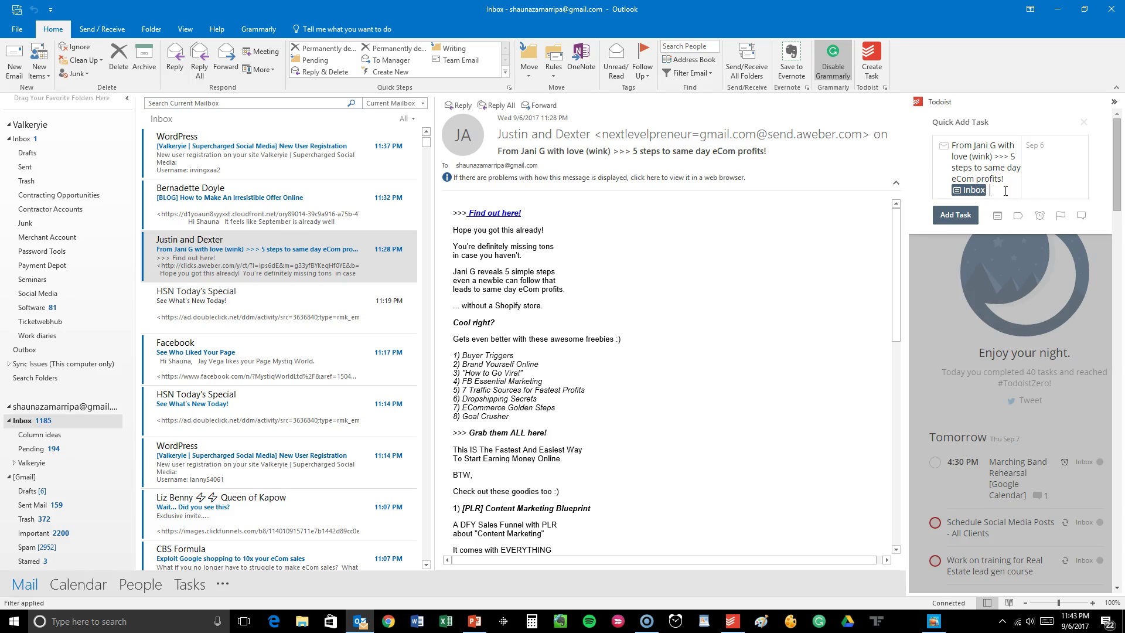
click(1038, 217)
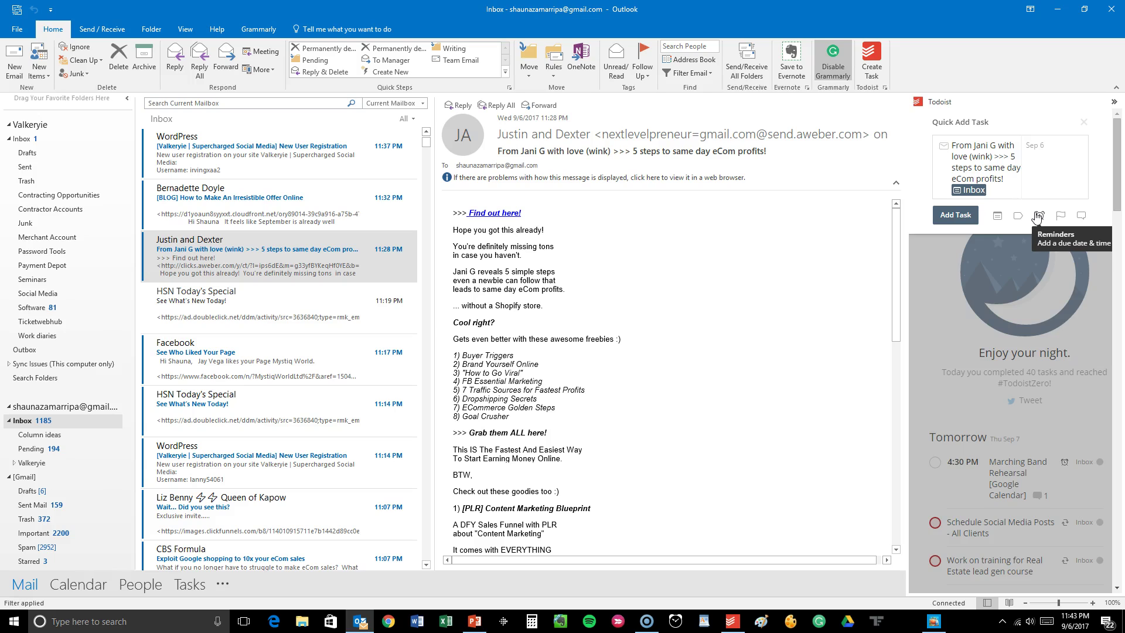
click(1061, 217)
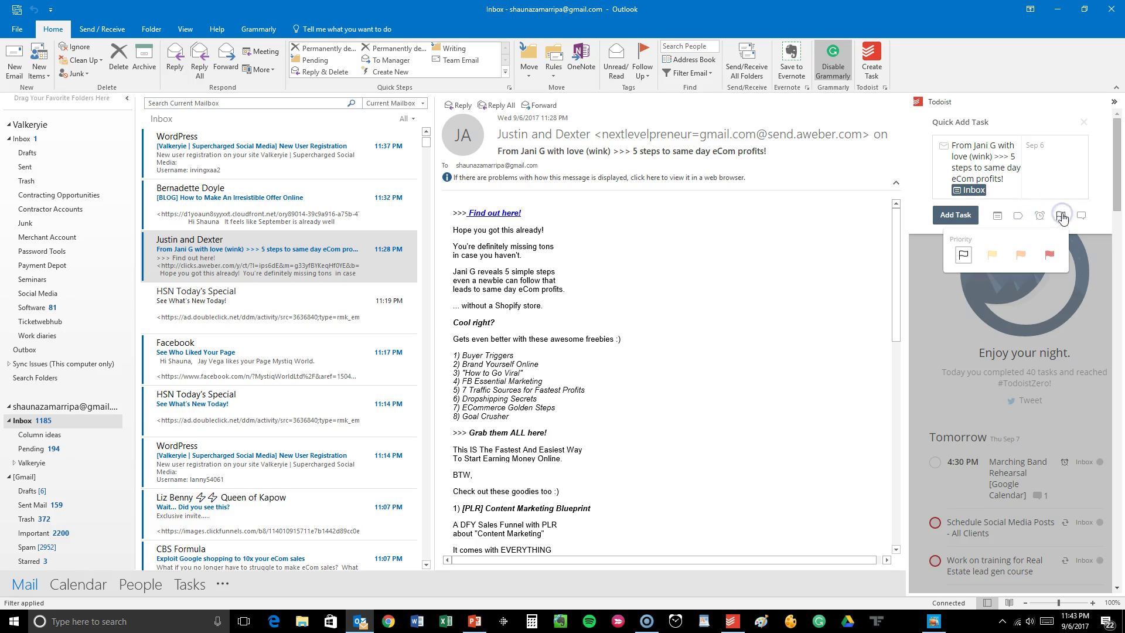
click(1019, 257)
click(1003, 173)
click(1058, 171)
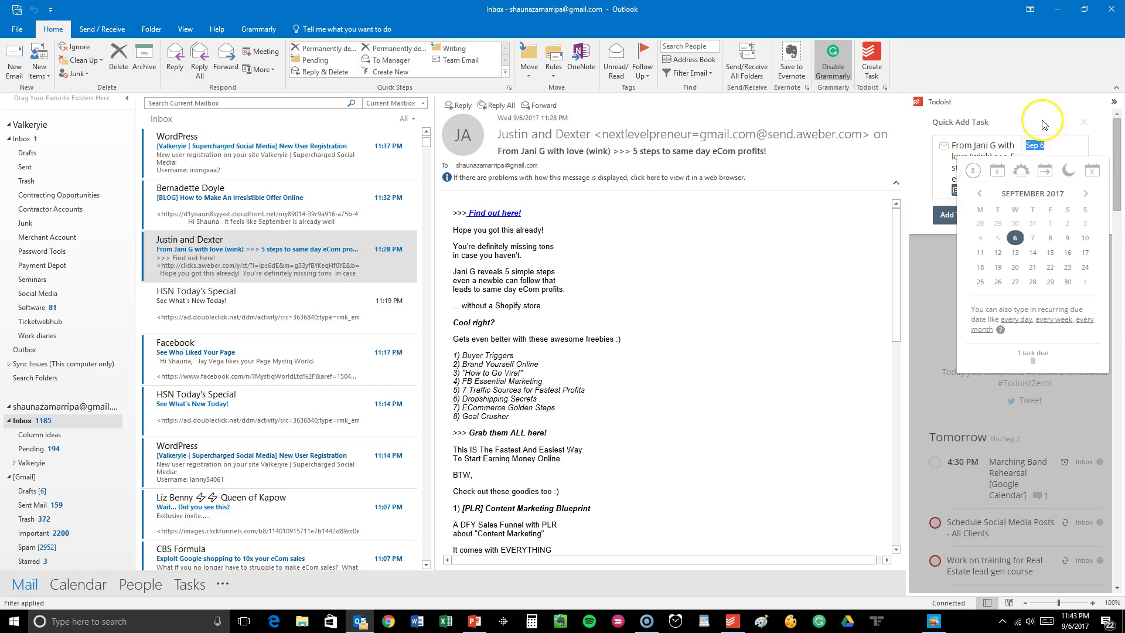
click(1042, 123)
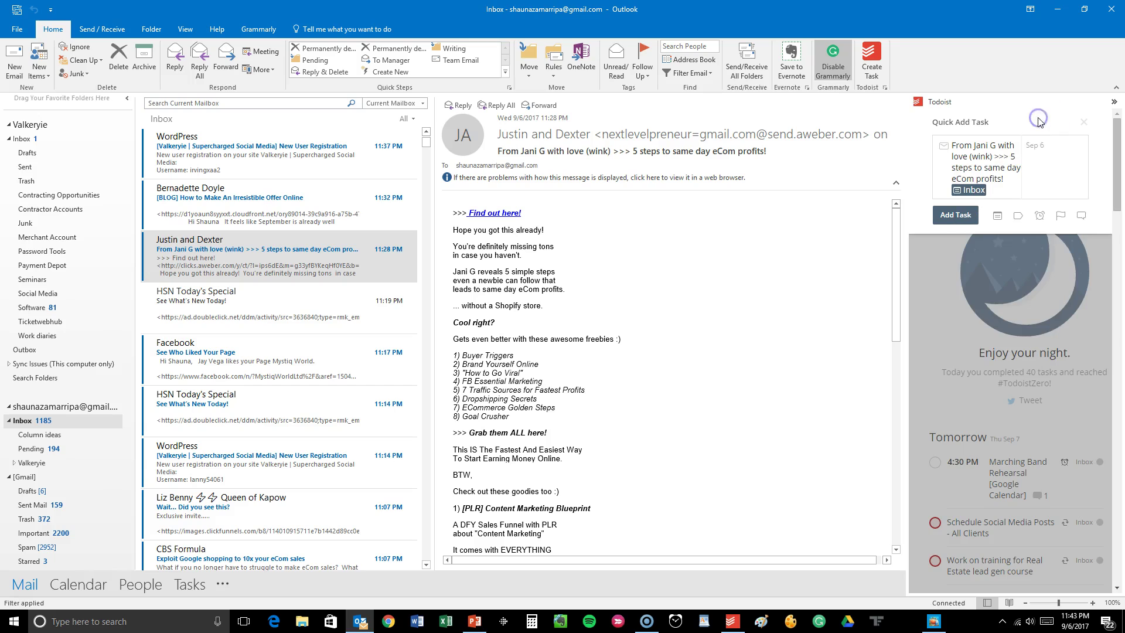
click(1081, 216)
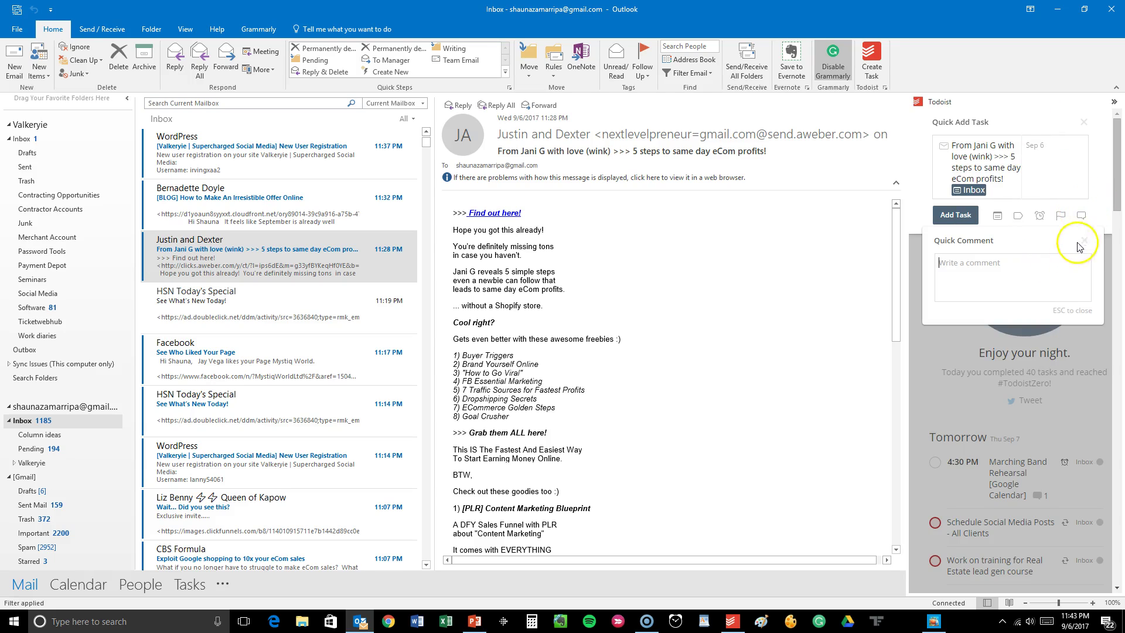
click(1084, 242)
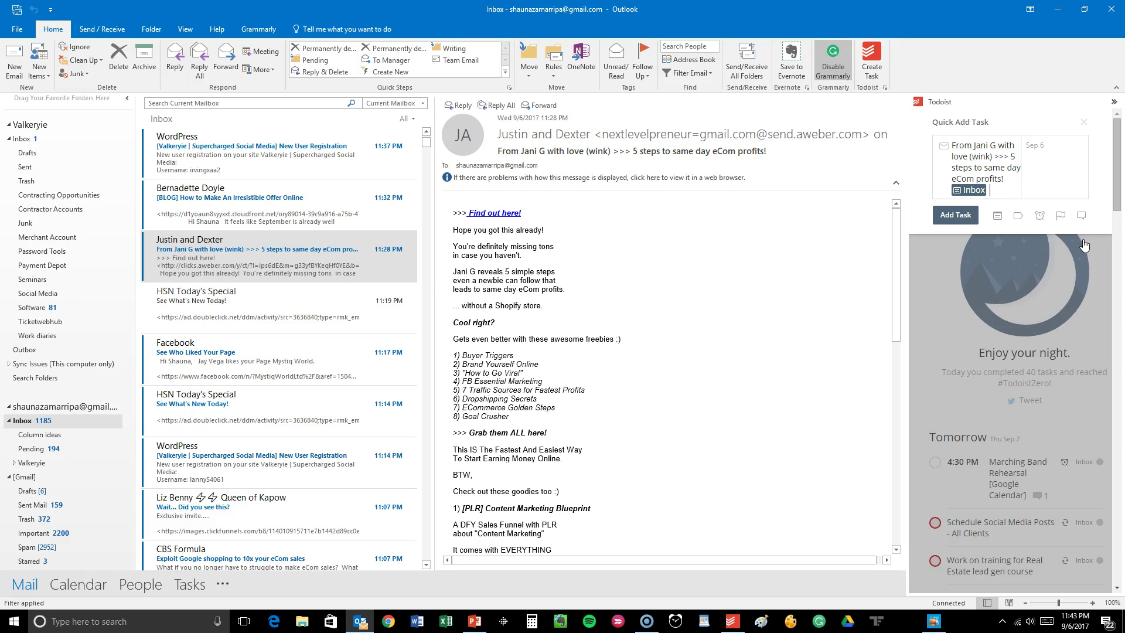
click(954, 216)
- Add the email task to Todoist, then open its linked email, skim it, and close it
click(954, 216)
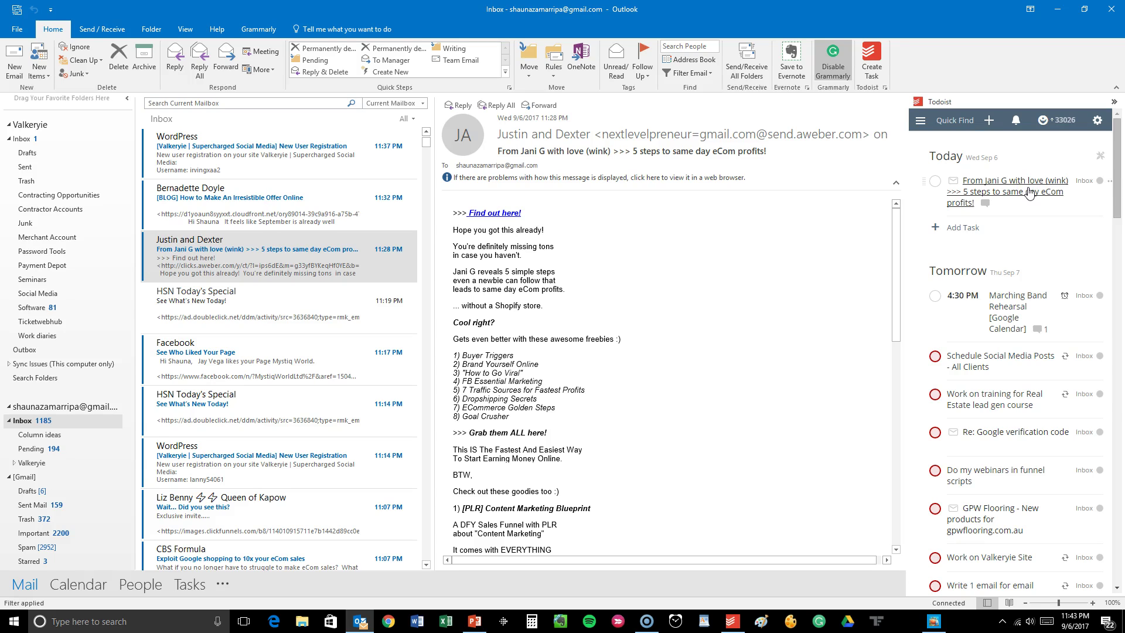
click(1030, 193)
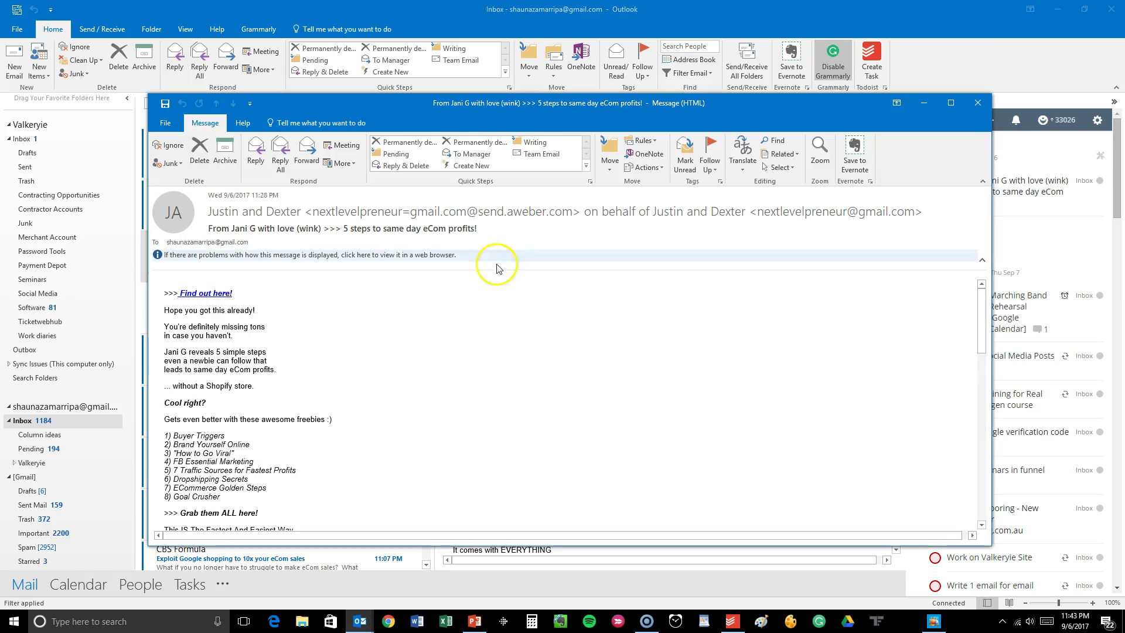
scroll(536, 281, down, 20)
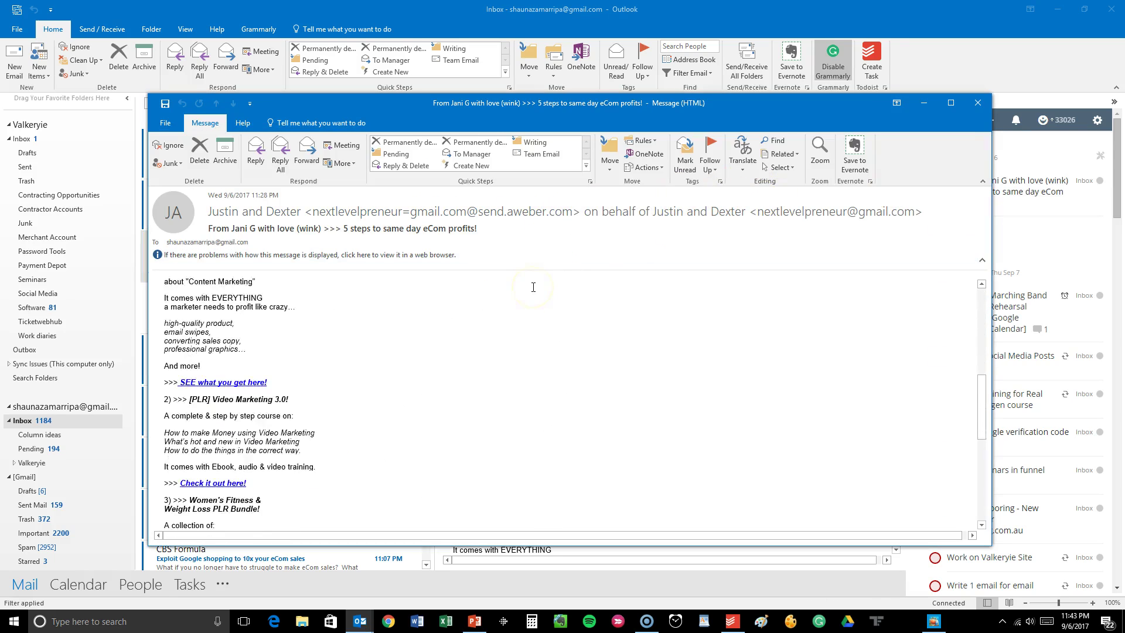
scroll(534, 287, up, 15)
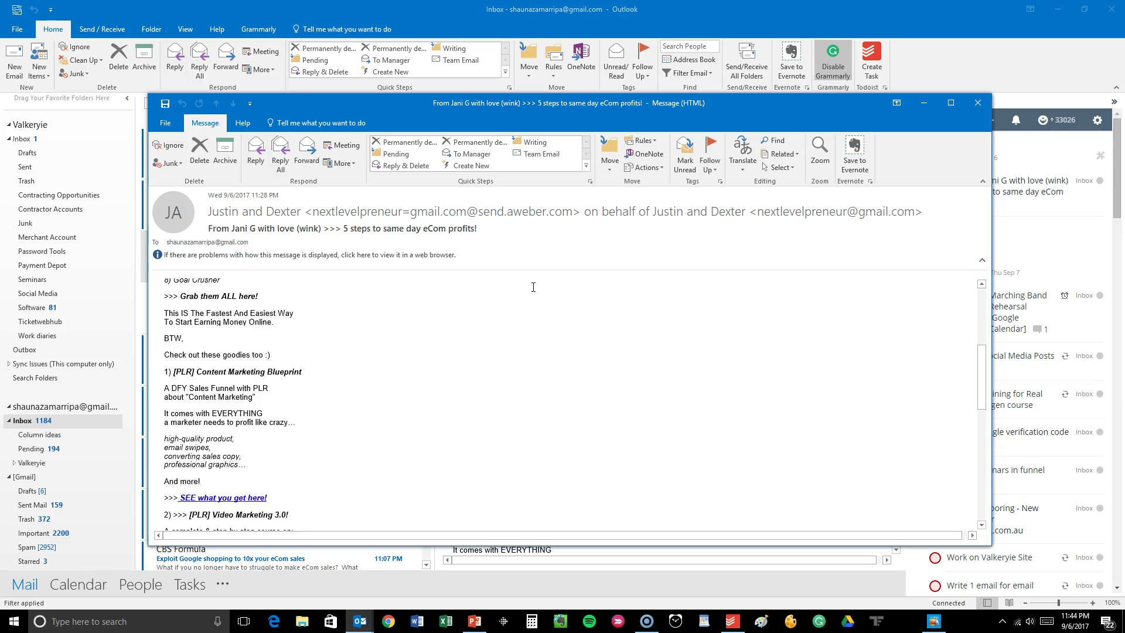
click(978, 103)
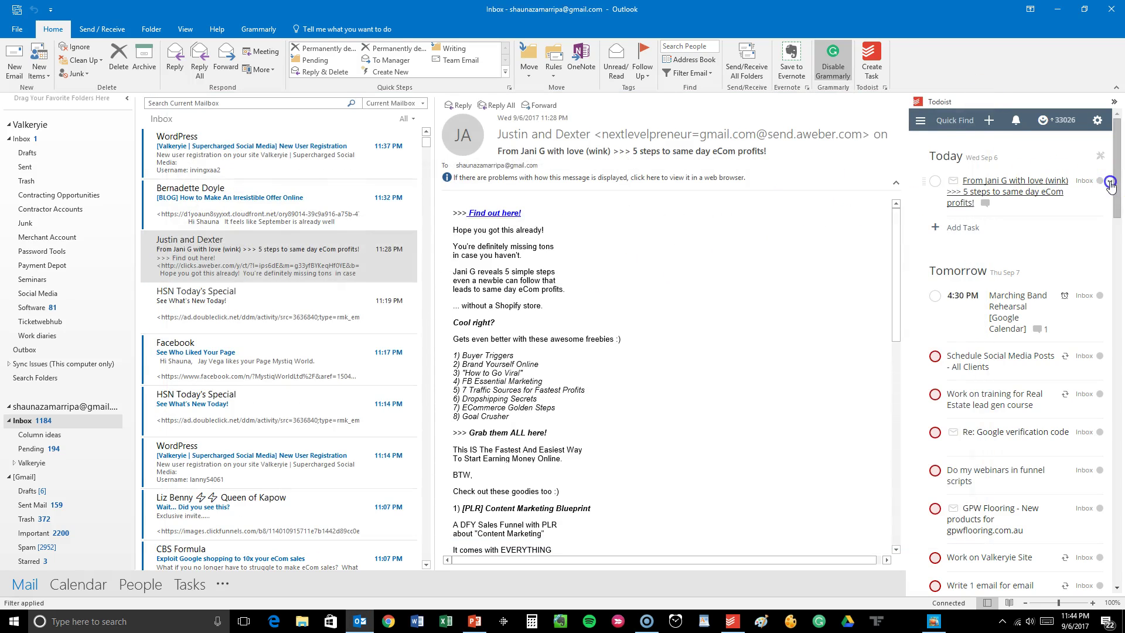
- After browsing the Schedule options and calendar, postpone the eCom email task to tomorrow
click(1110, 184)
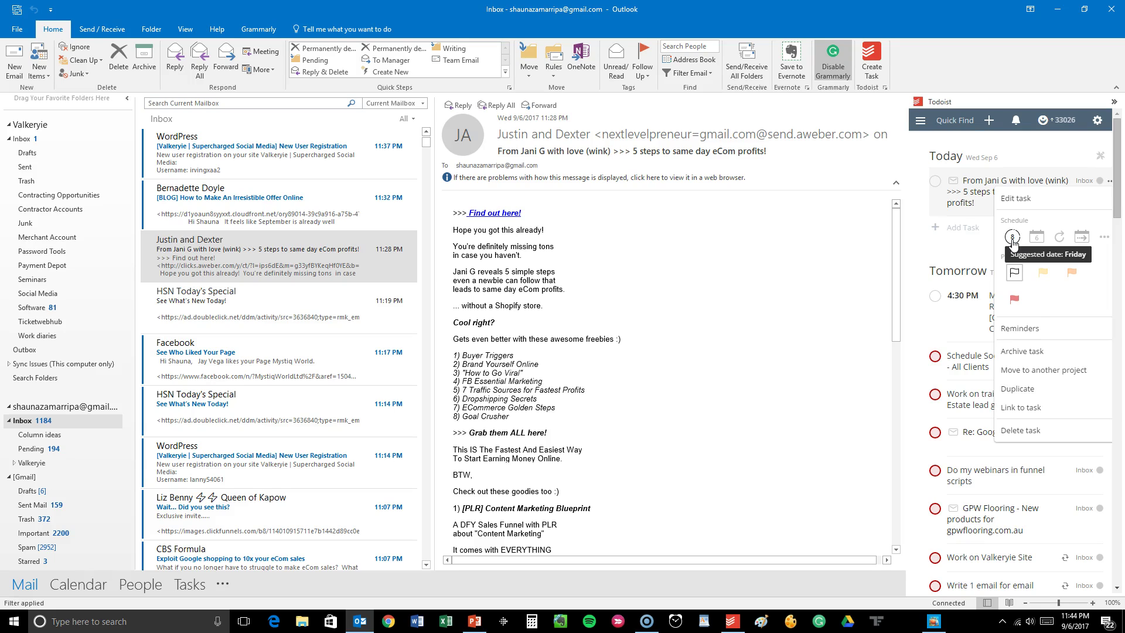
click(1039, 239)
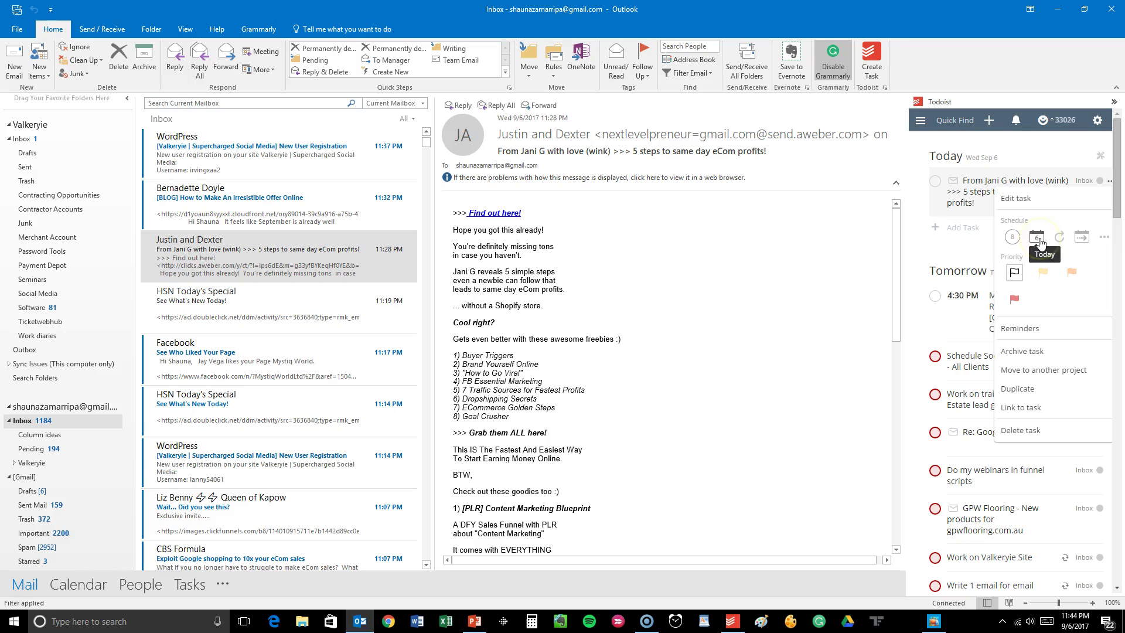
click(1082, 238)
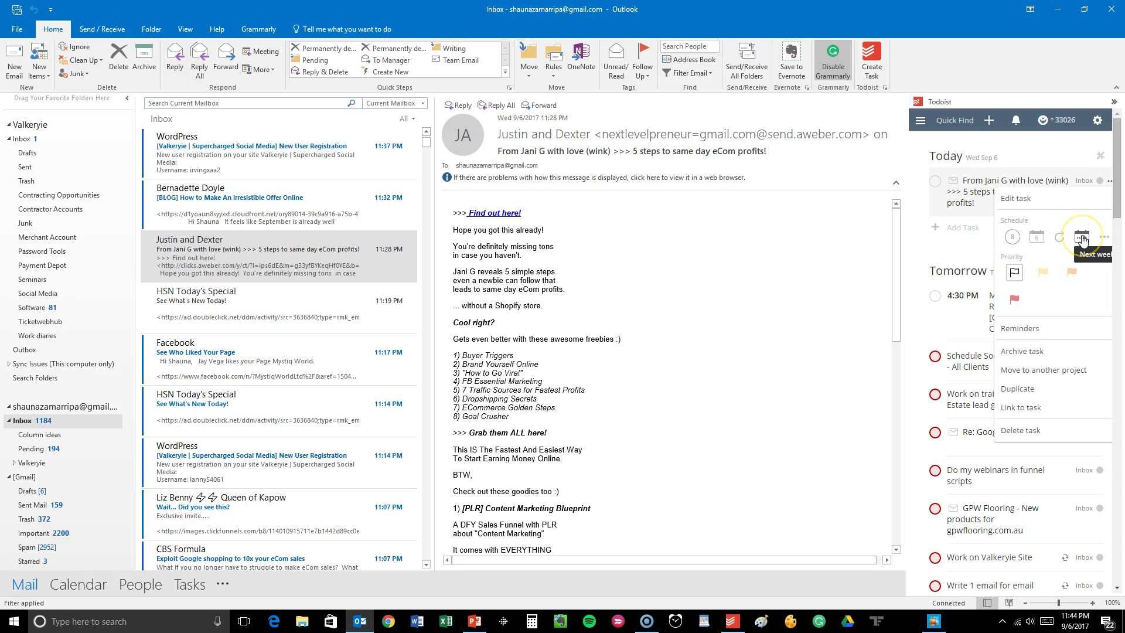
click(1104, 239)
click(1104, 239)
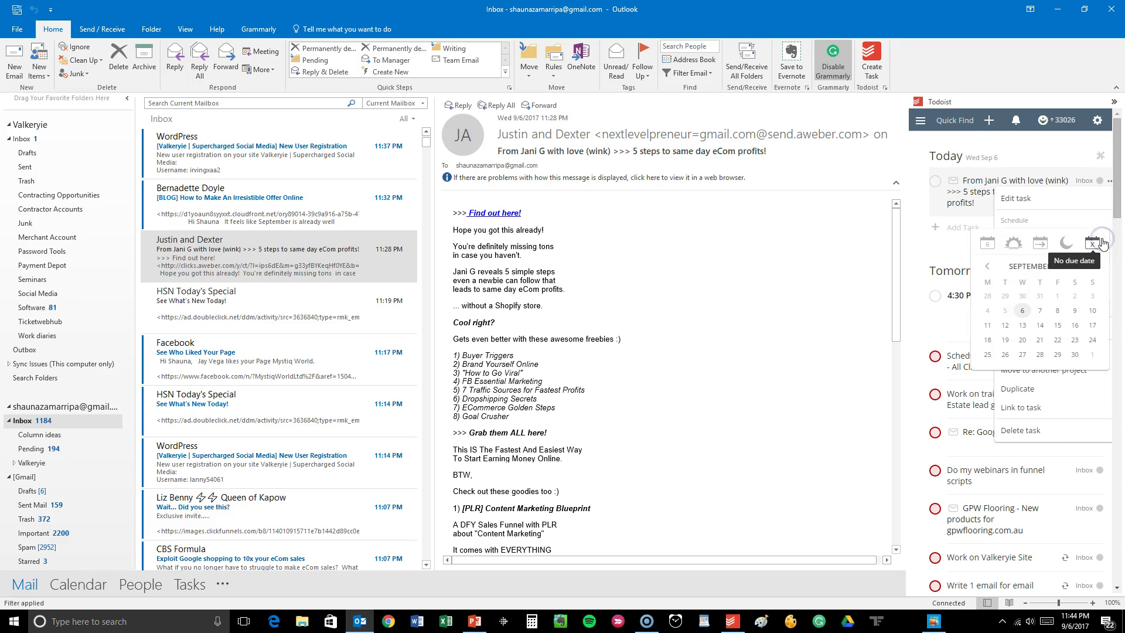
click(1077, 220)
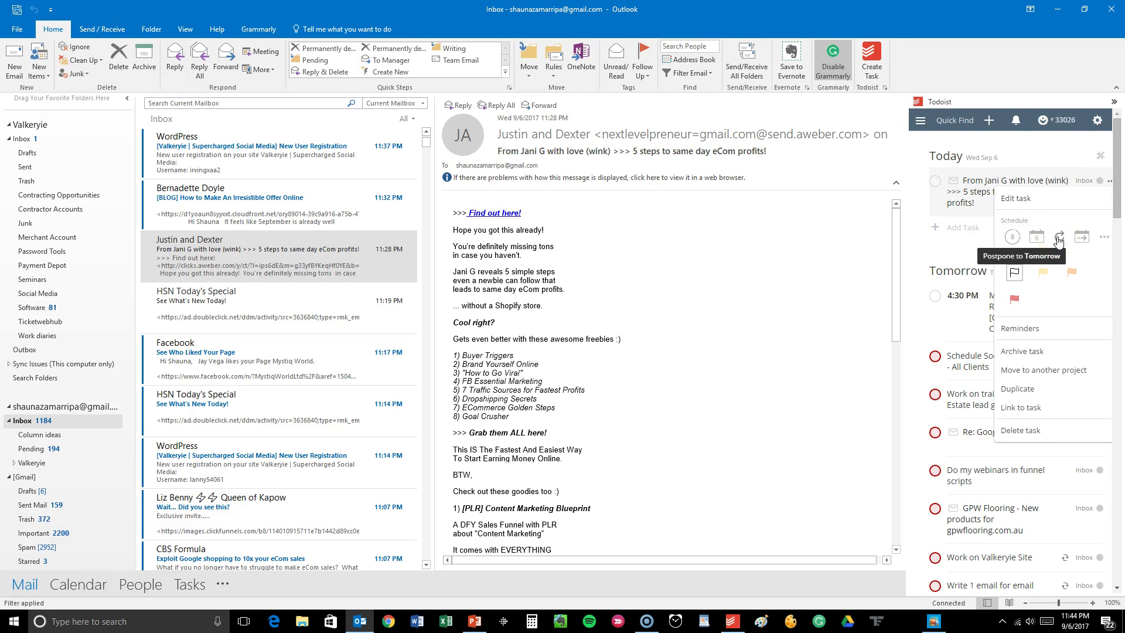
click(1059, 240)
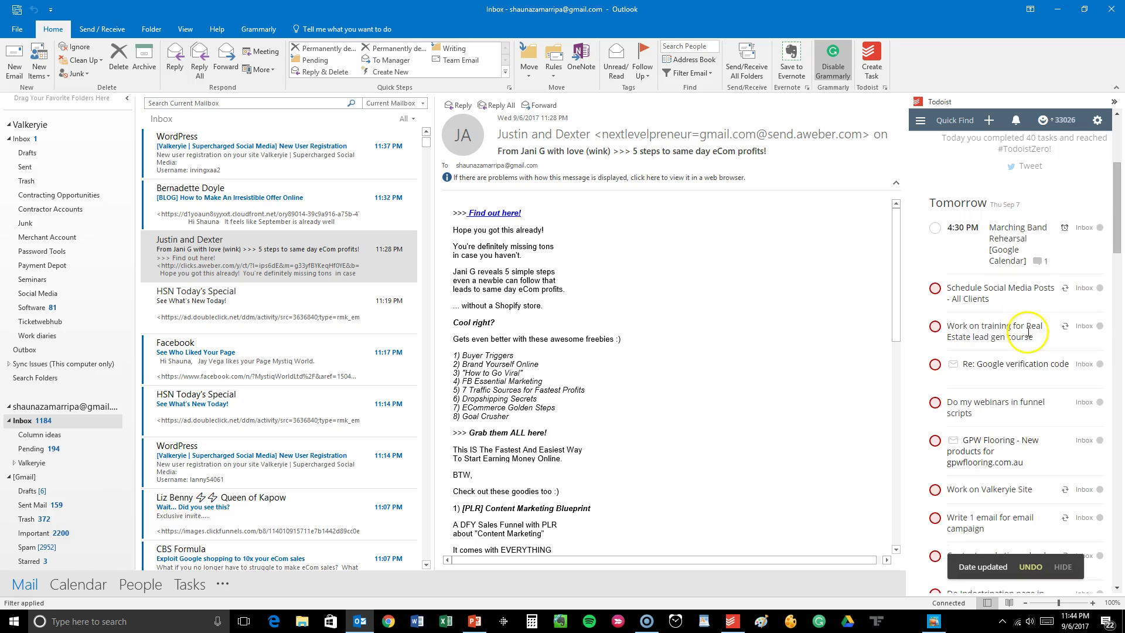
click(730, 623)
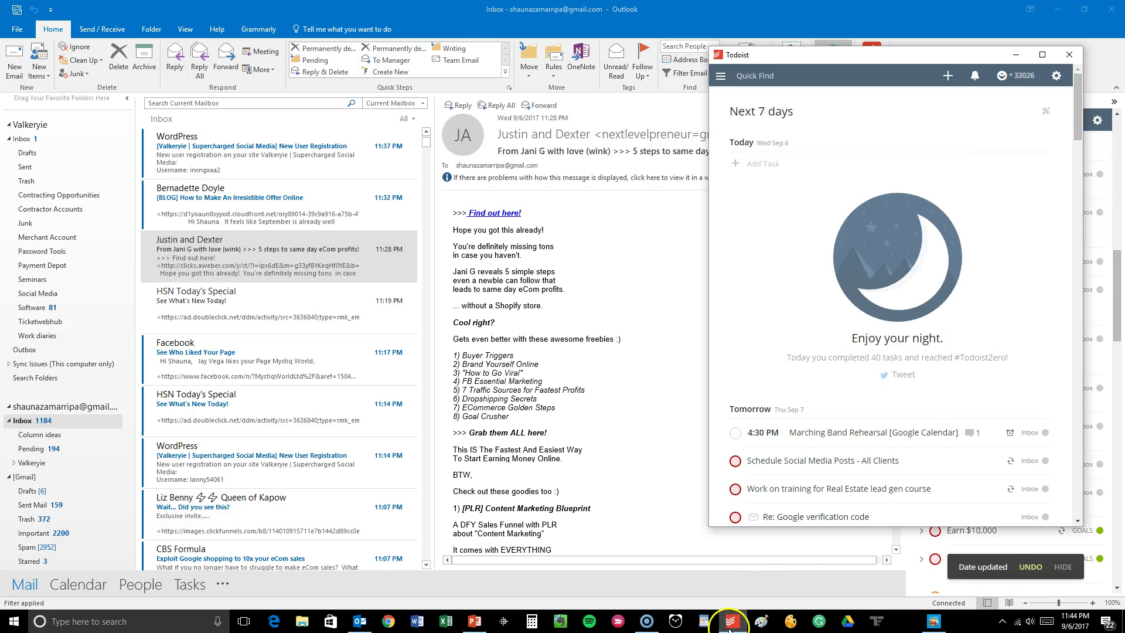
drag(847, 56, 485, 52)
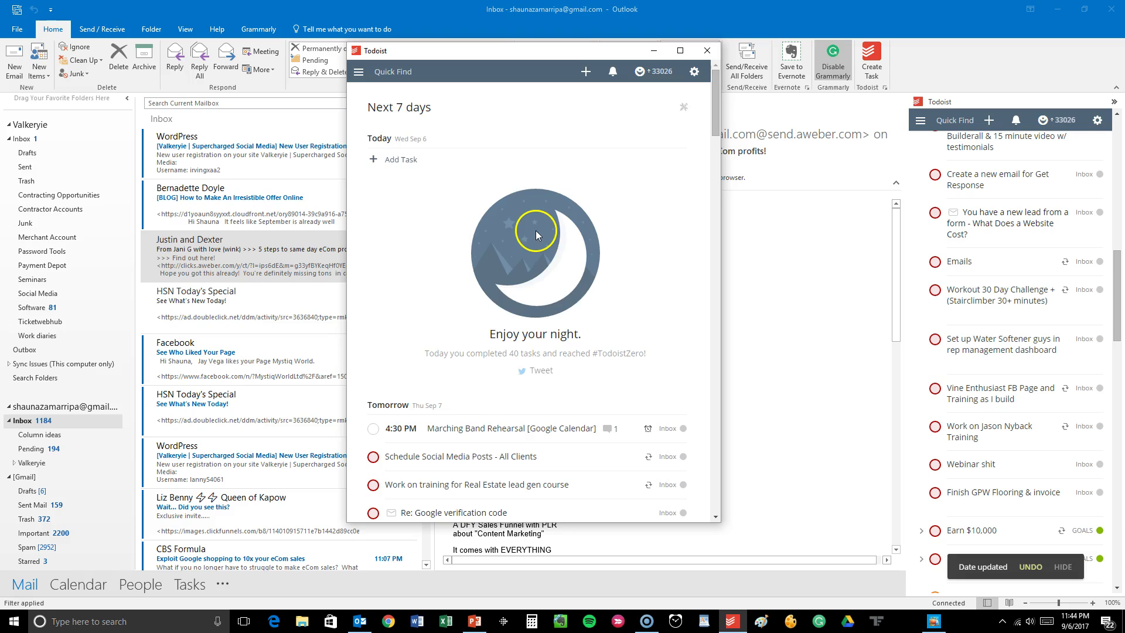
scroll(536, 234, down, 5)
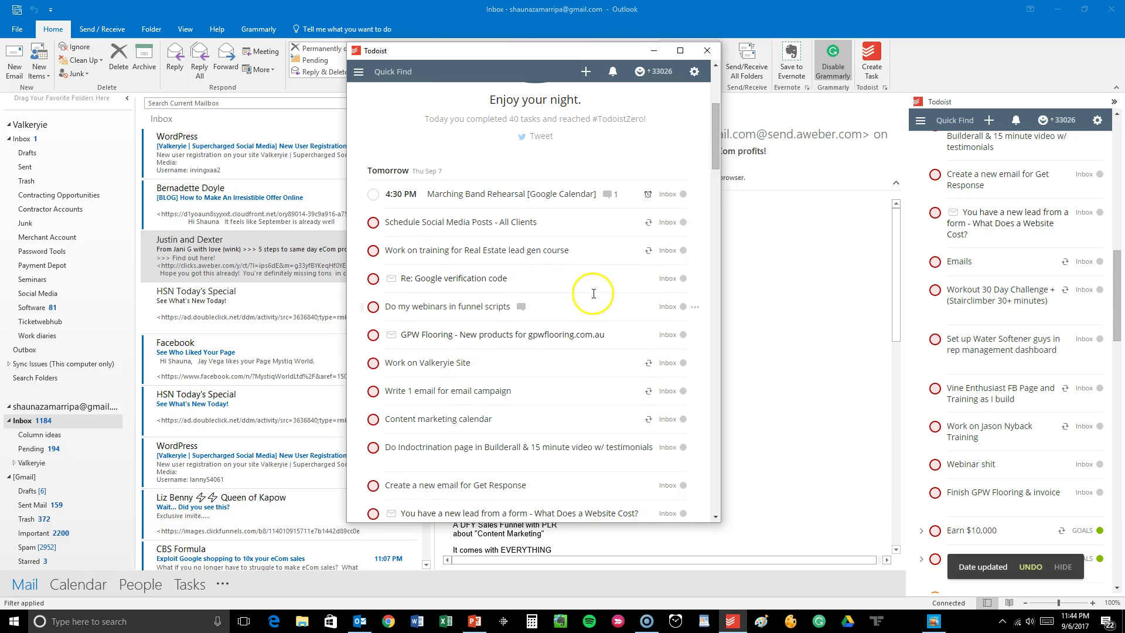
scroll(592, 228, up, 5)
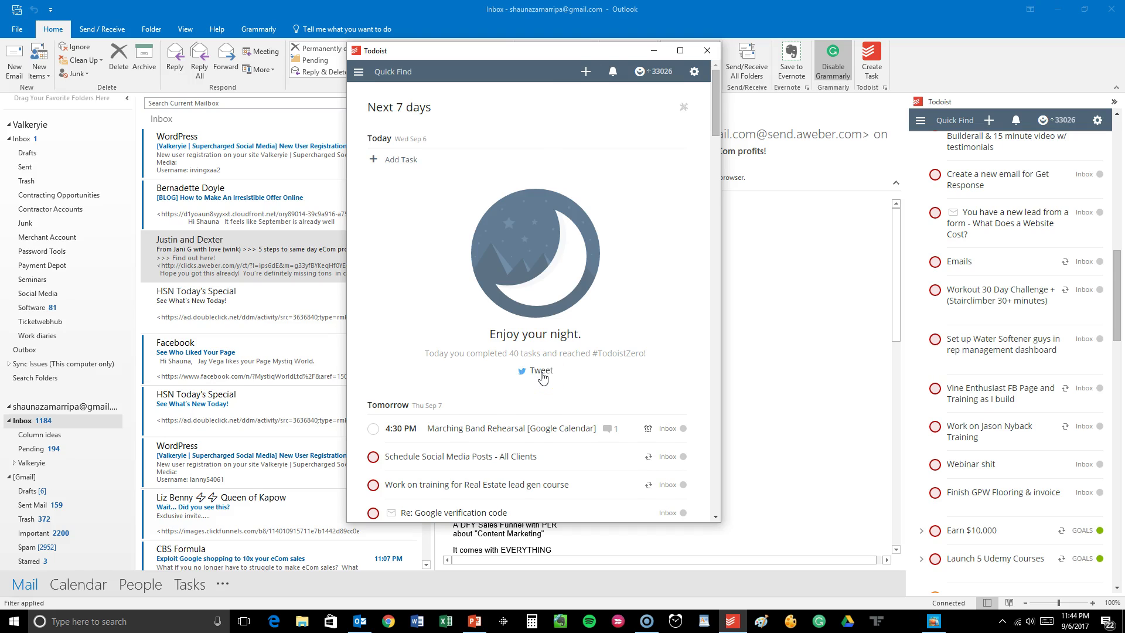
scroll(543, 377, down, 10)
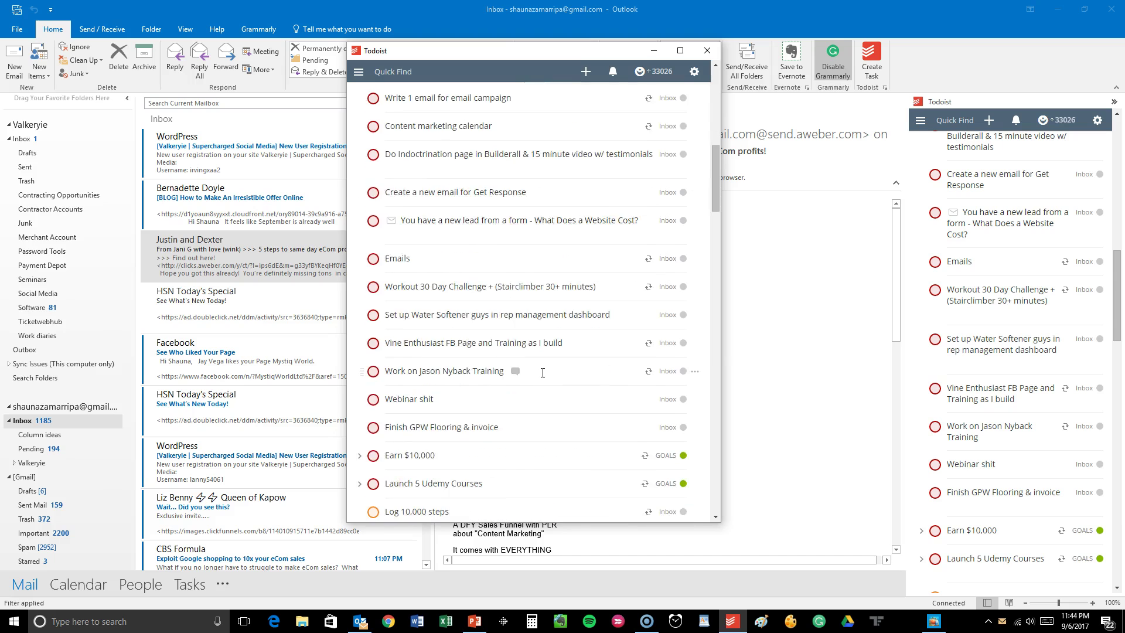
scroll(542, 372, down, 15)
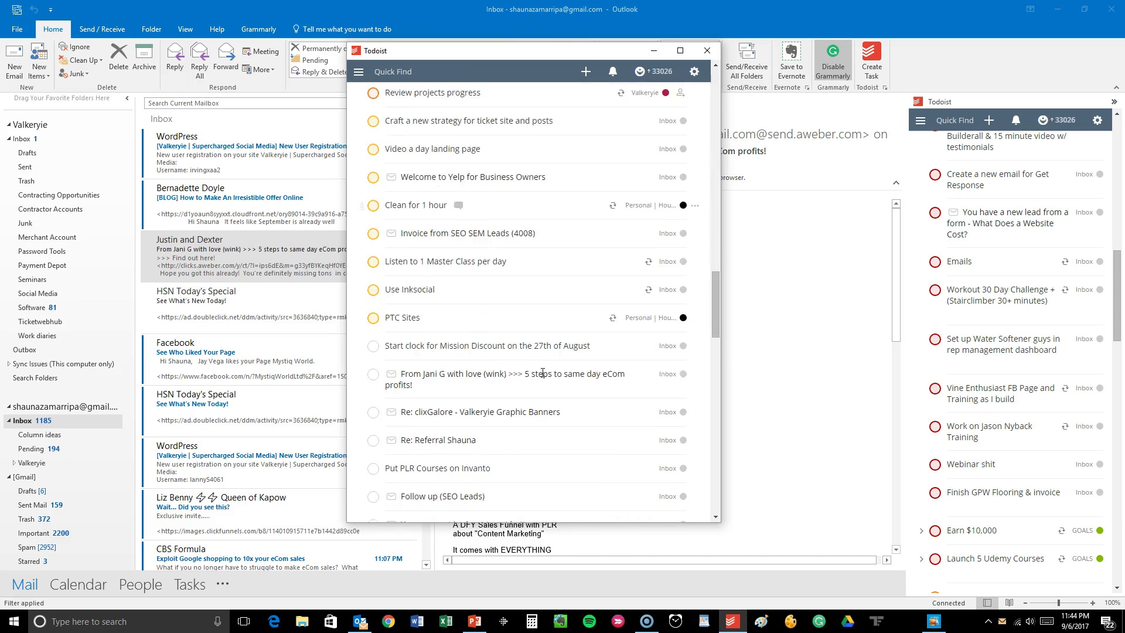
scroll(543, 372, down, 5)
scroll(543, 373, up, 15)
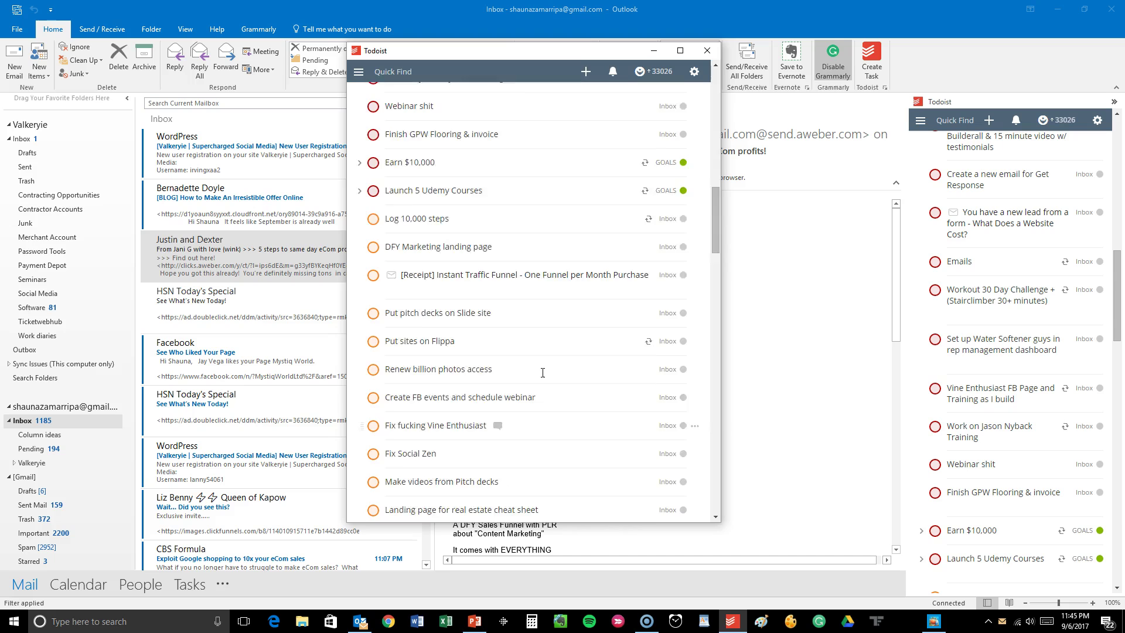
scroll(543, 373, up, 10)
scroll(542, 372, down, 8)
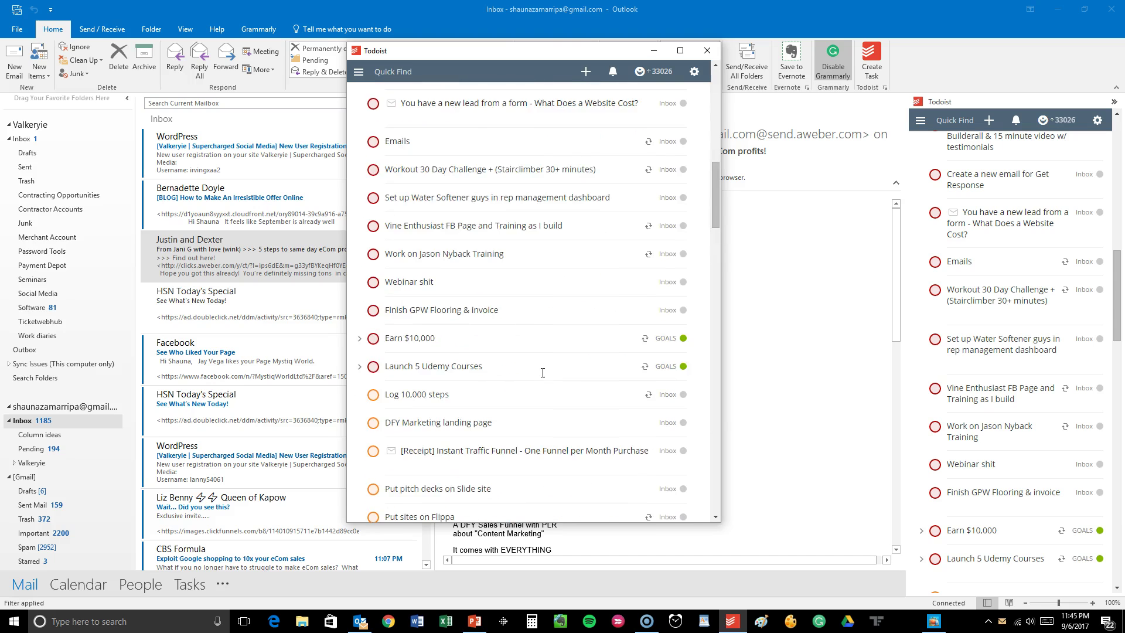
scroll(543, 373, down, 7)
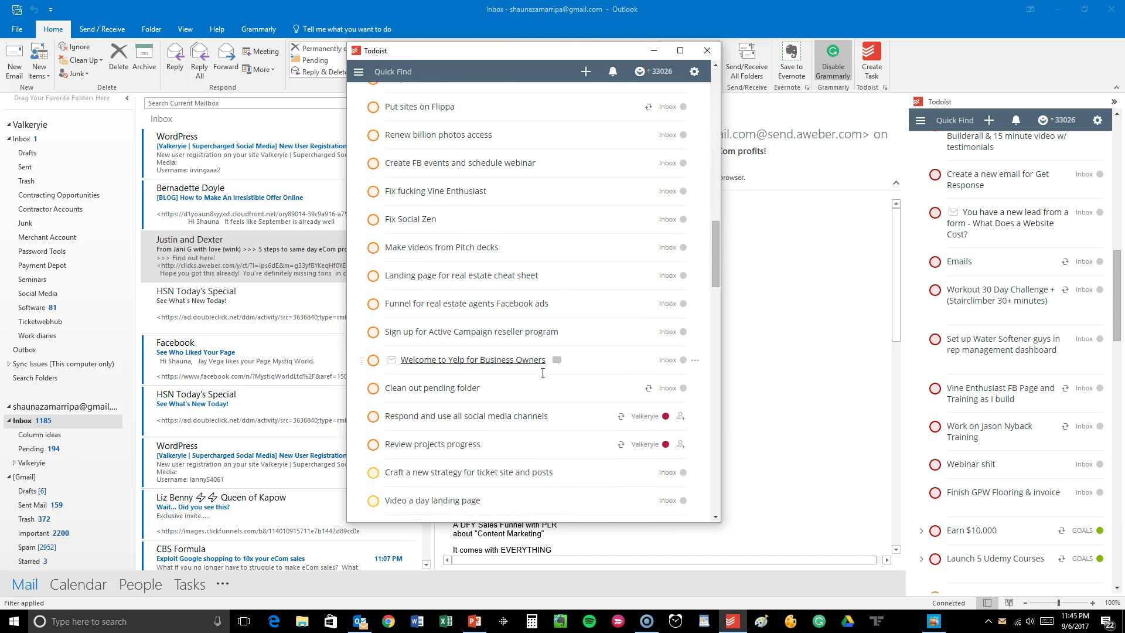
scroll(542, 373, up, 12)
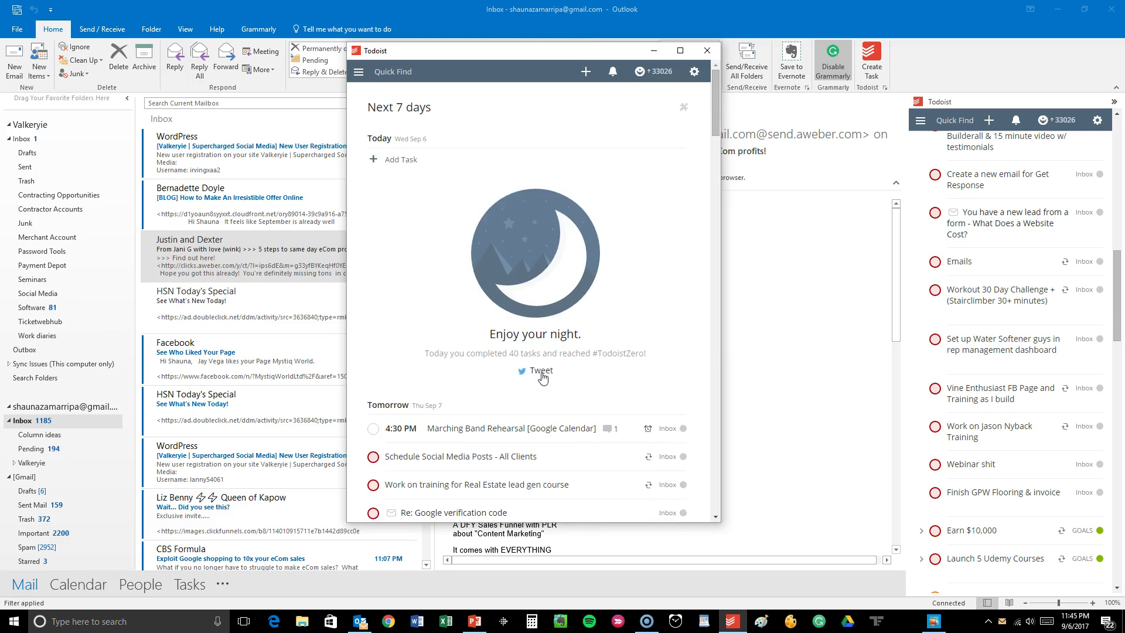
scroll(543, 378, down, 5)
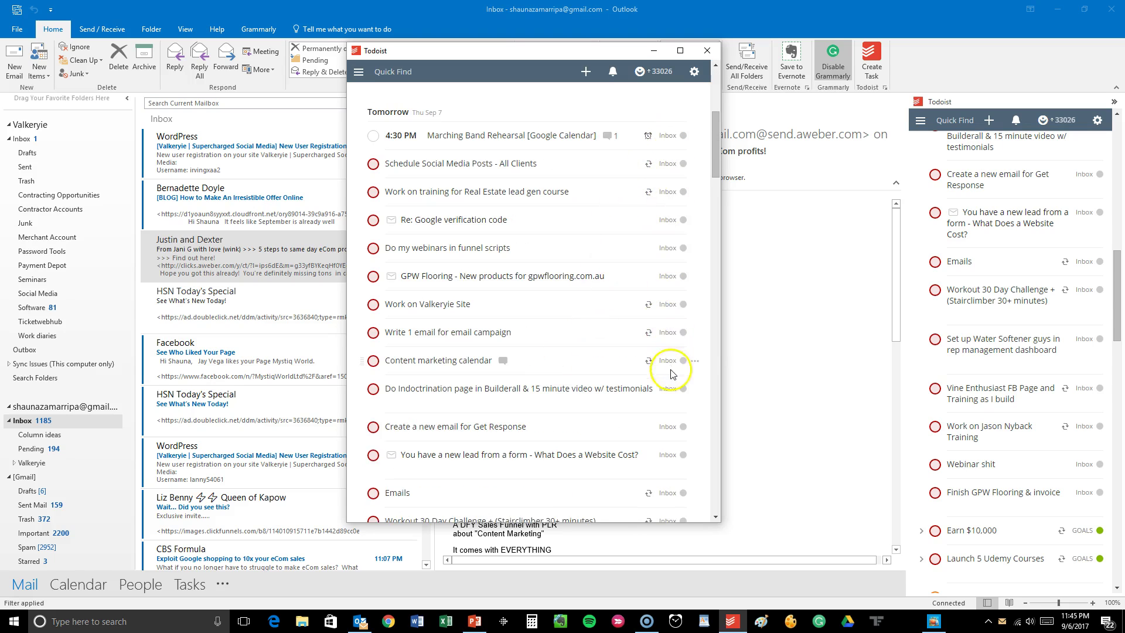
scroll(671, 374, down, 6)
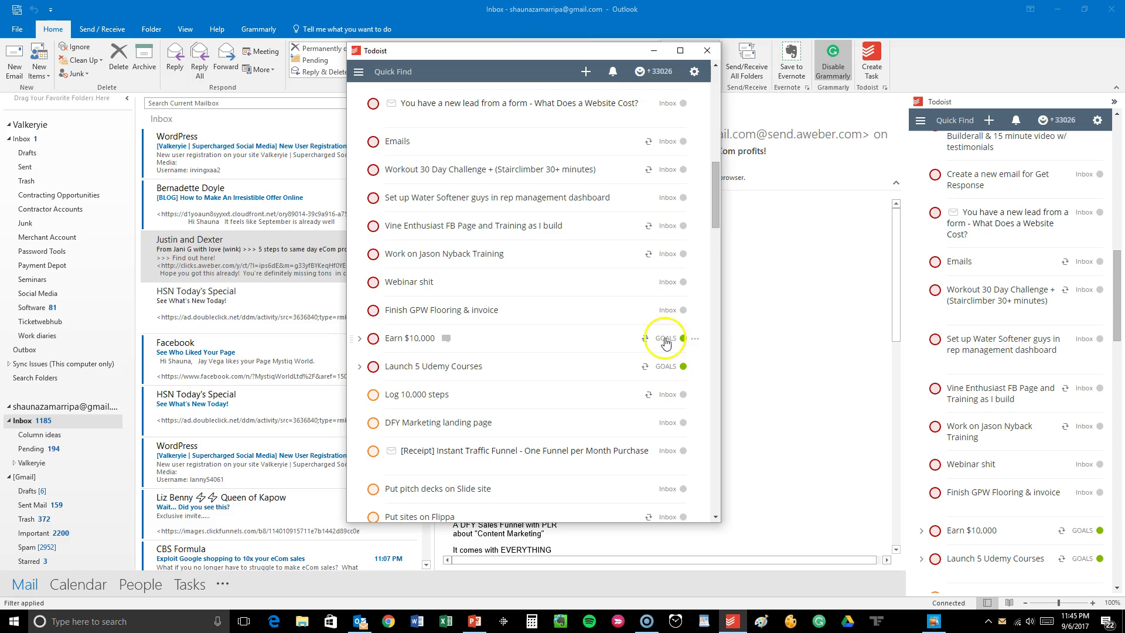
scroll(666, 343, down, 8)
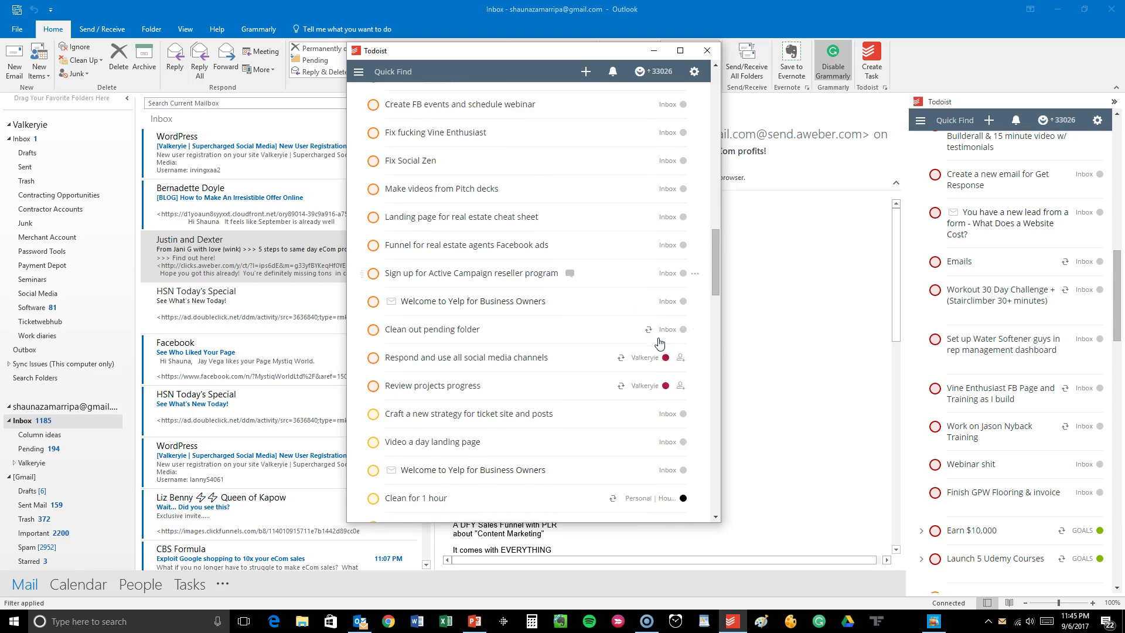
scroll(659, 343, down, 1)
scroll(639, 300, down, 3)
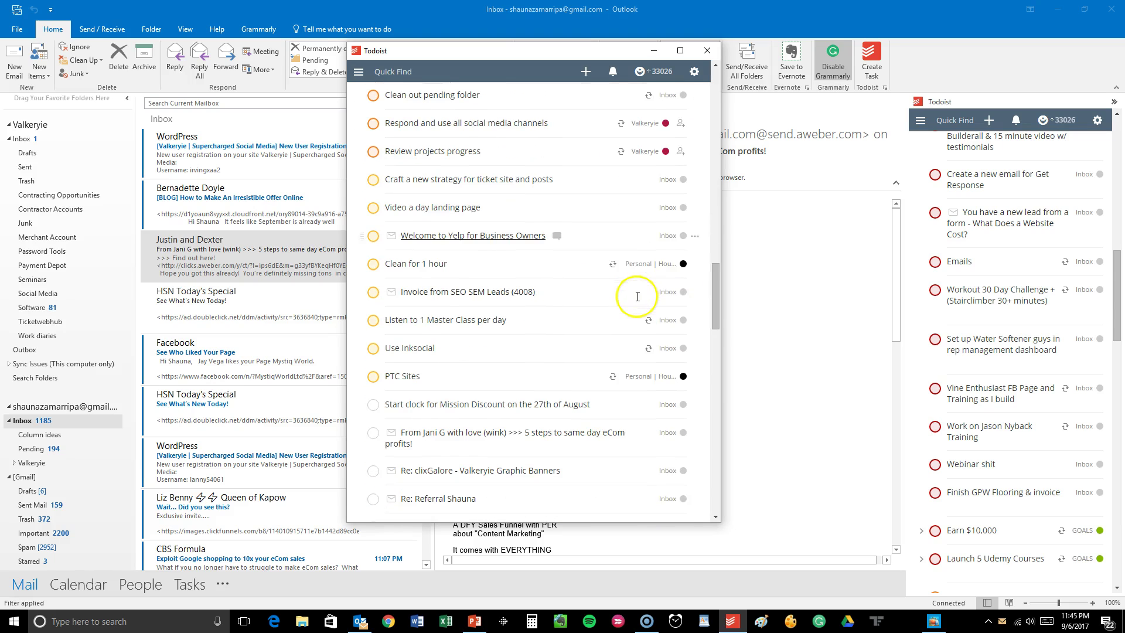
scroll(586, 311, down, 3)
scroll(586, 323, down, 1)
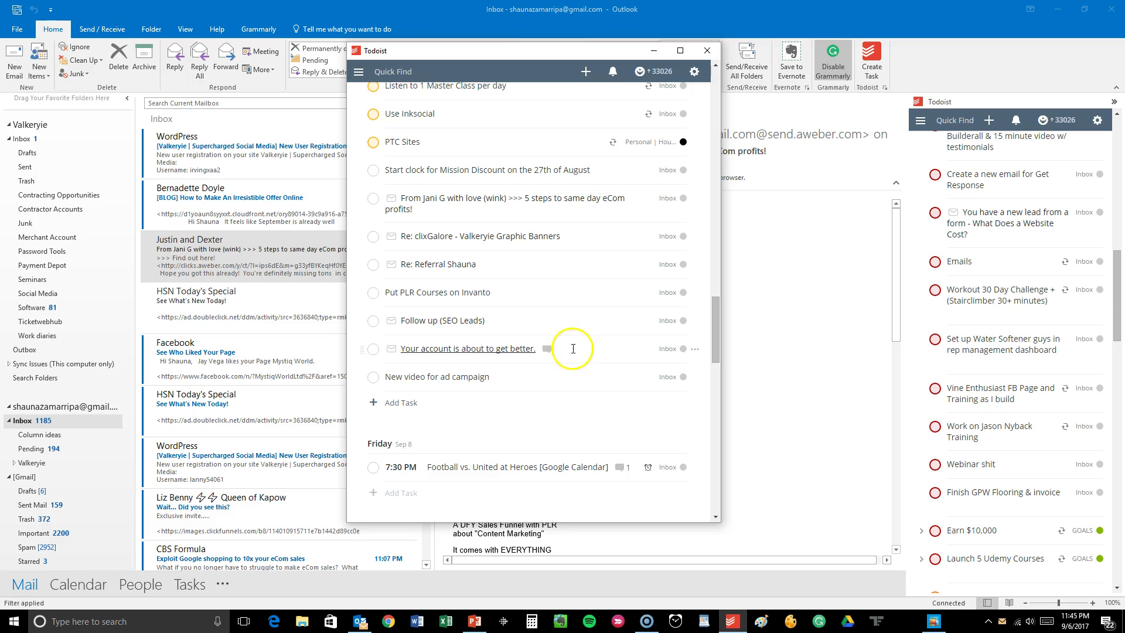
scroll(600, 327, up, 2)
scroll(600, 328, down, 2)
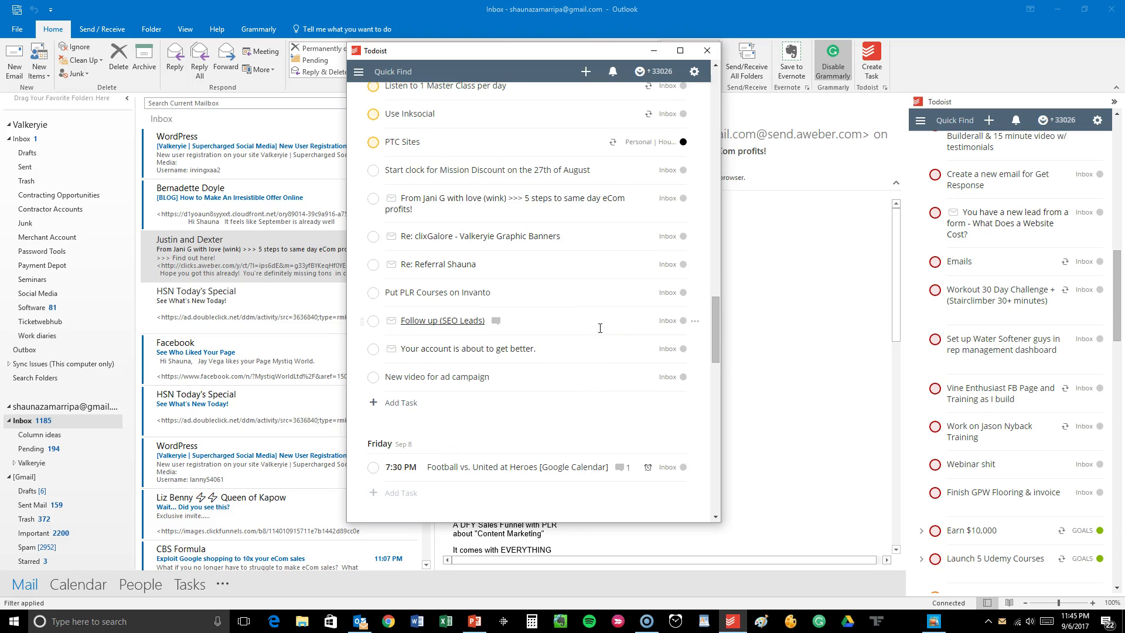
scroll(600, 327, down, 2)
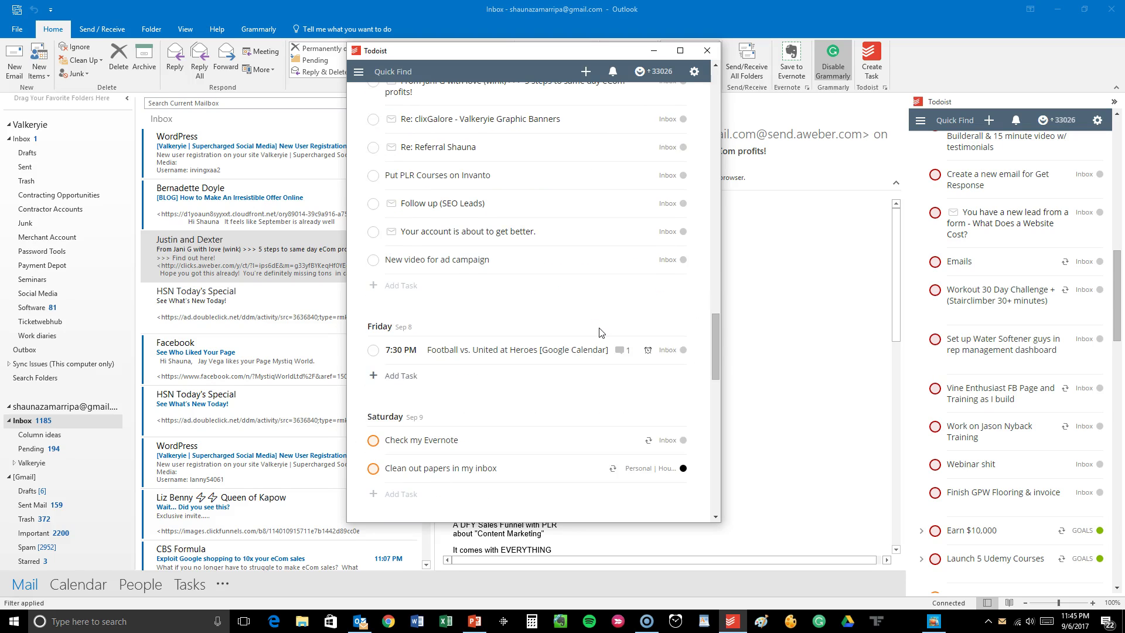
scroll(600, 332, down, 1)
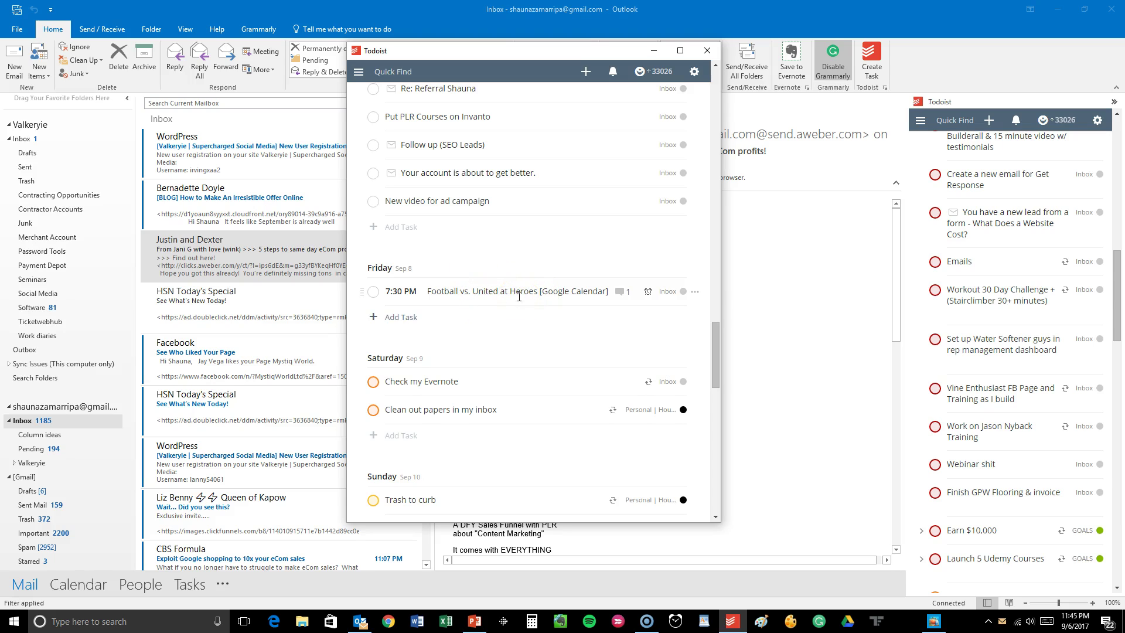
scroll(519, 297, up, 15)
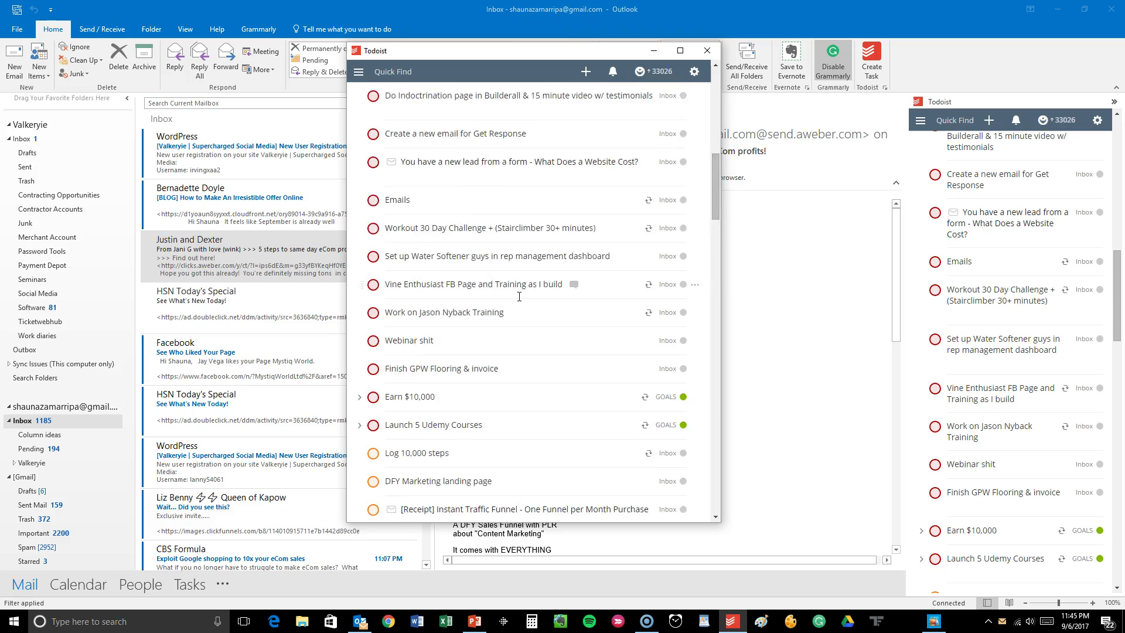
scroll(519, 297, down, 5)
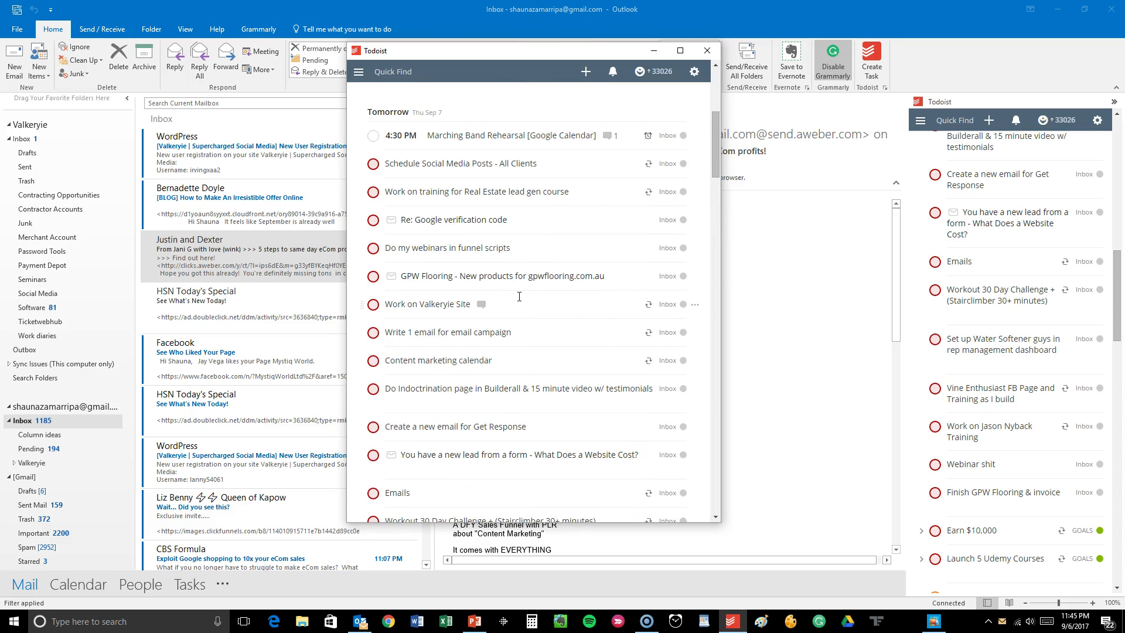
click(535, 286)
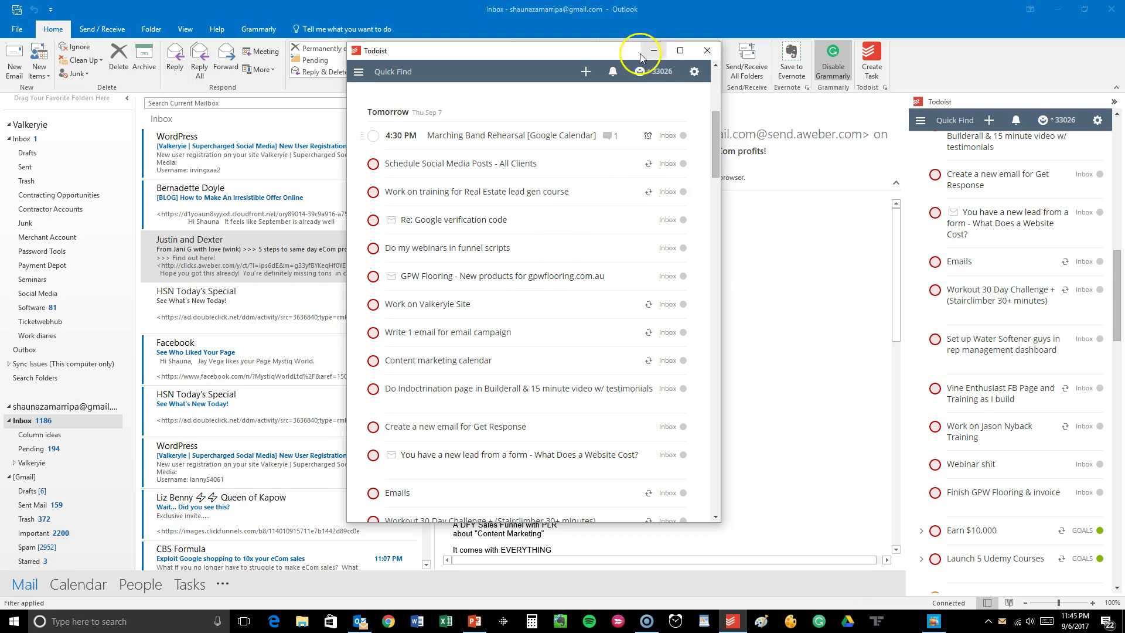
click(664, 73)
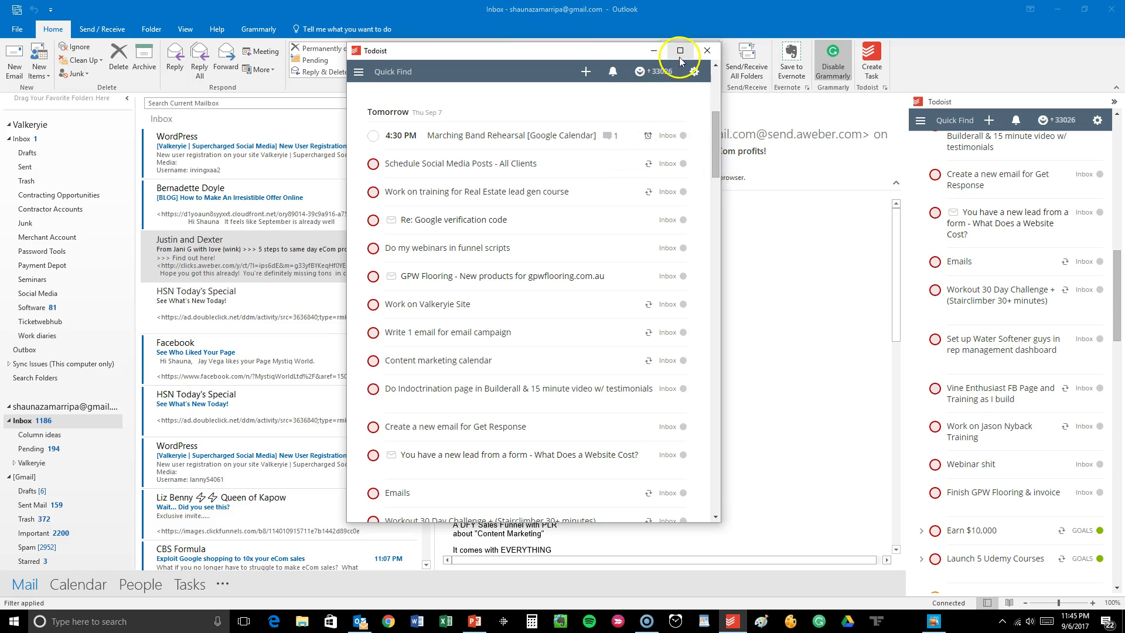
- Open the Schedule Social Media Posts task, then cancel without saving changes
click(607, 162)
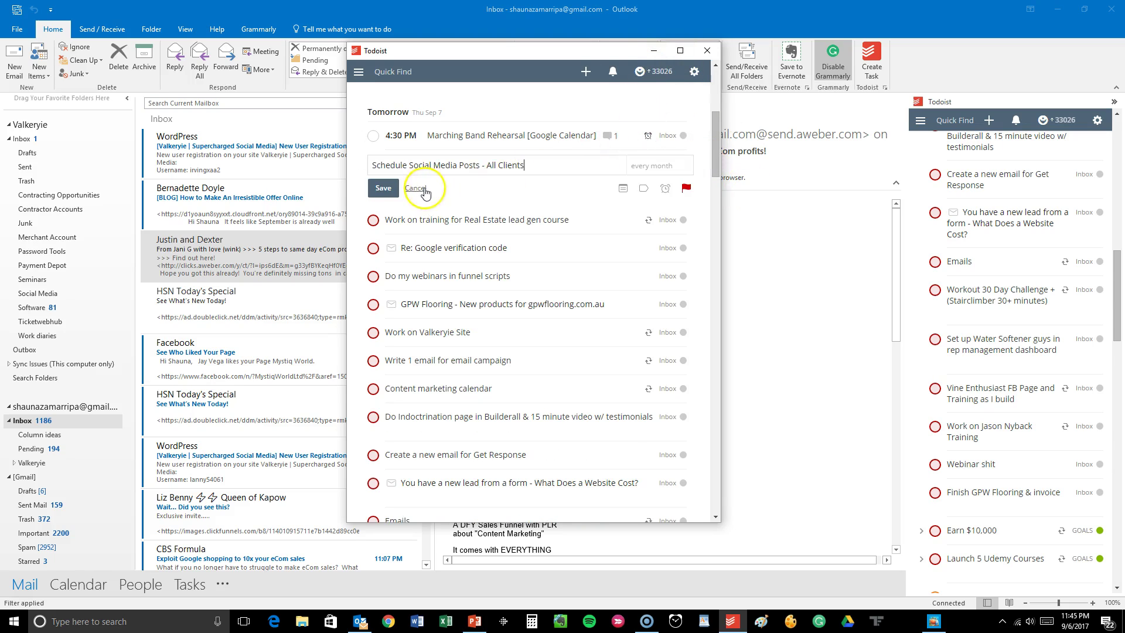
click(419, 189)
click(653, 74)
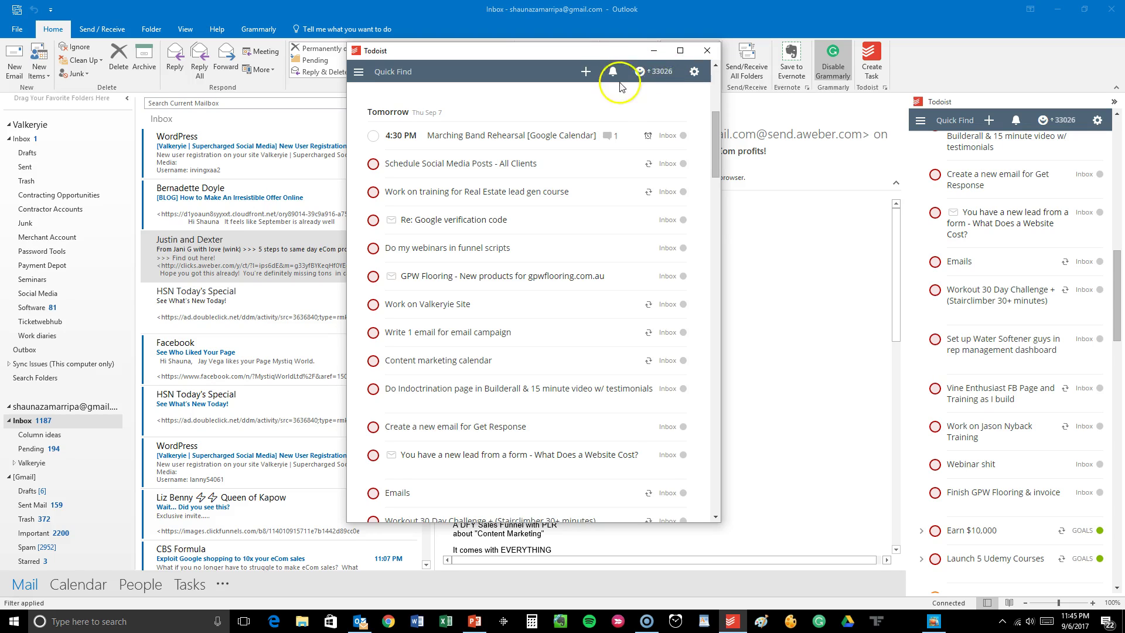
scroll(613, 120, down, 3)
scroll(612, 120, up, 10)
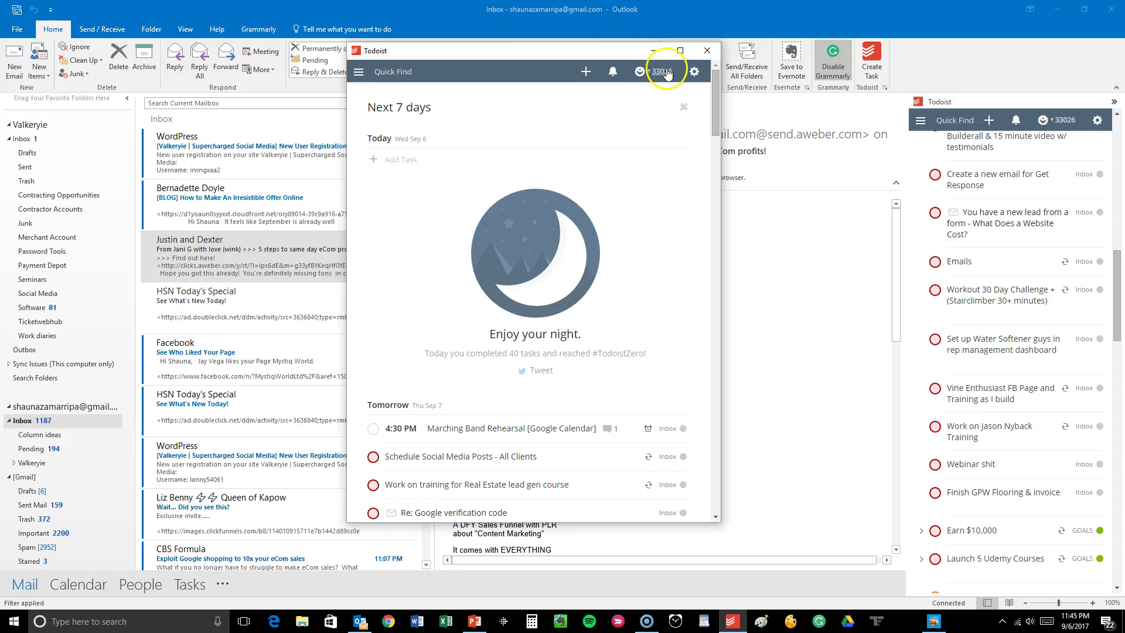
- Maximize the Todoist window and draft a quick-add task 'Something to do' dated Sep 6
click(680, 53)
click(777, 29)
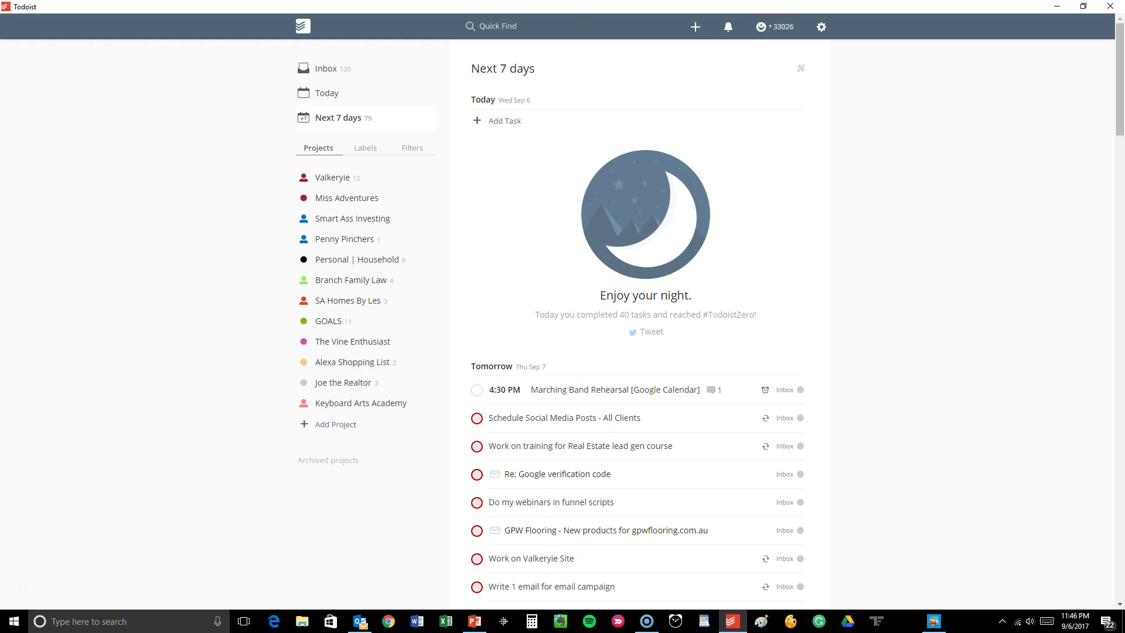
click(697, 27)
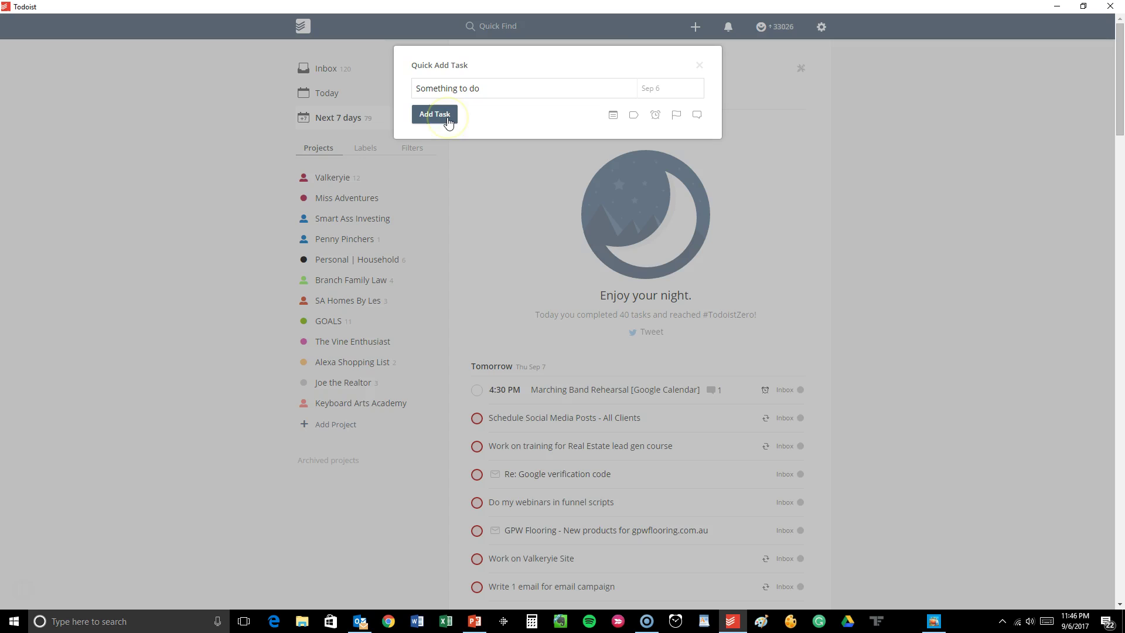
- Add 'Something to do' to the Valkeryie project and view its 13-task list
click(613, 120)
click(490, 130)
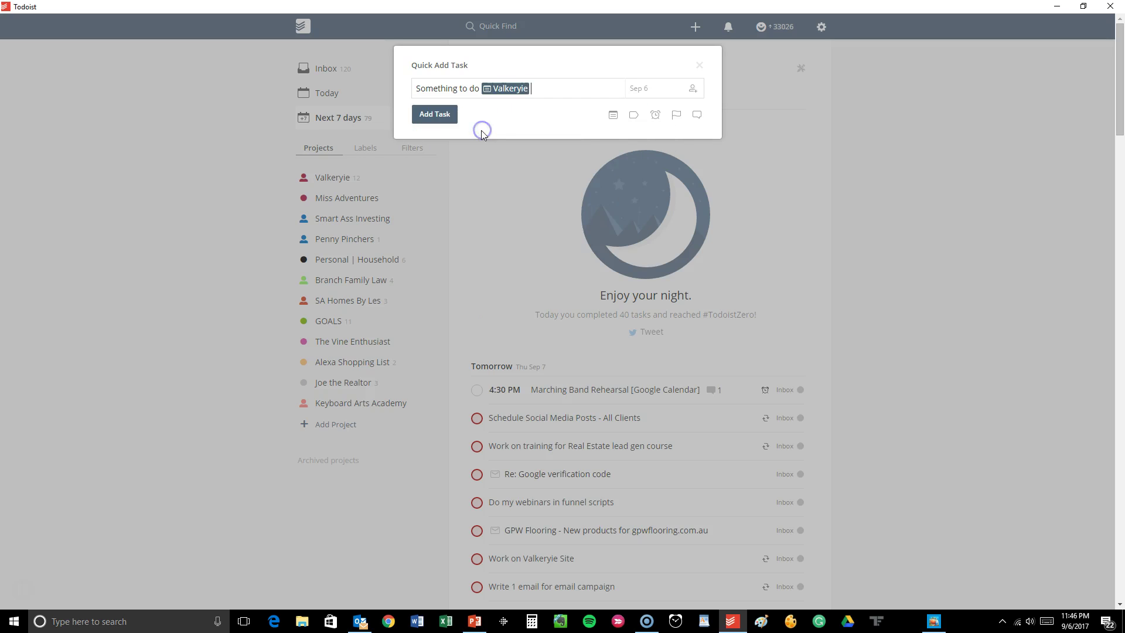
click(434, 116)
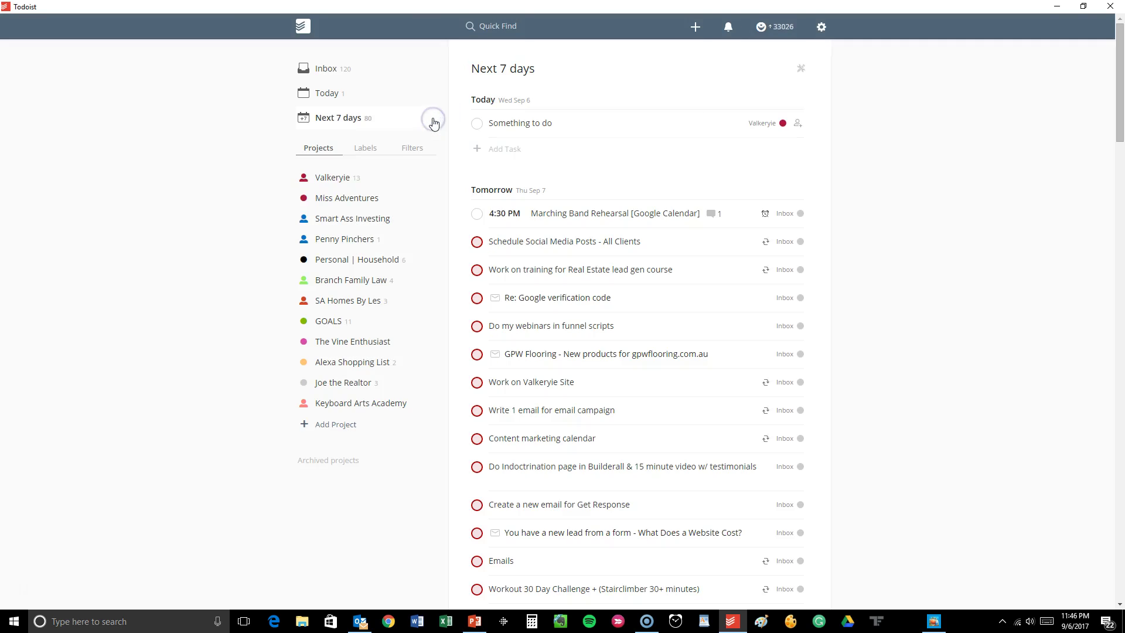
click(339, 178)
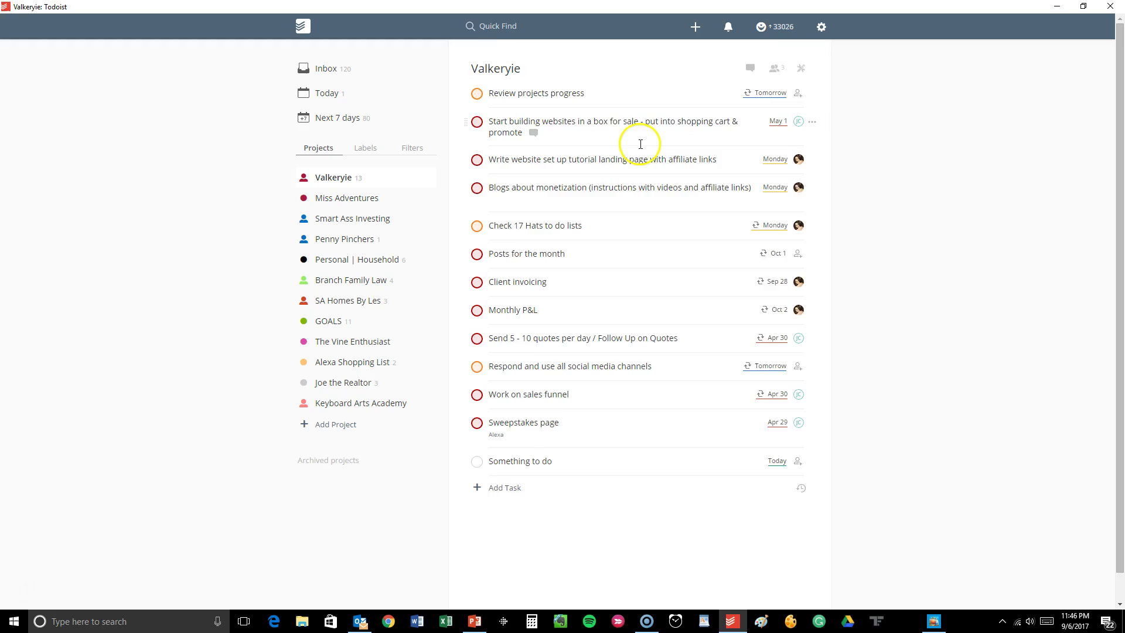
scroll(641, 144, down, 1)
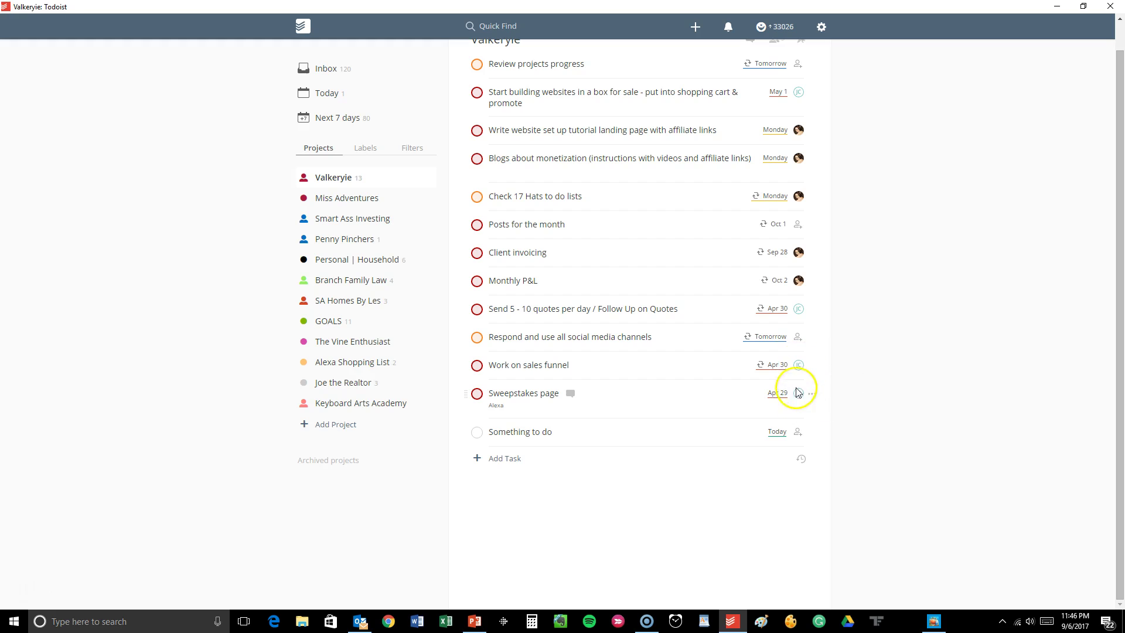
scroll(670, 356, up, 1)
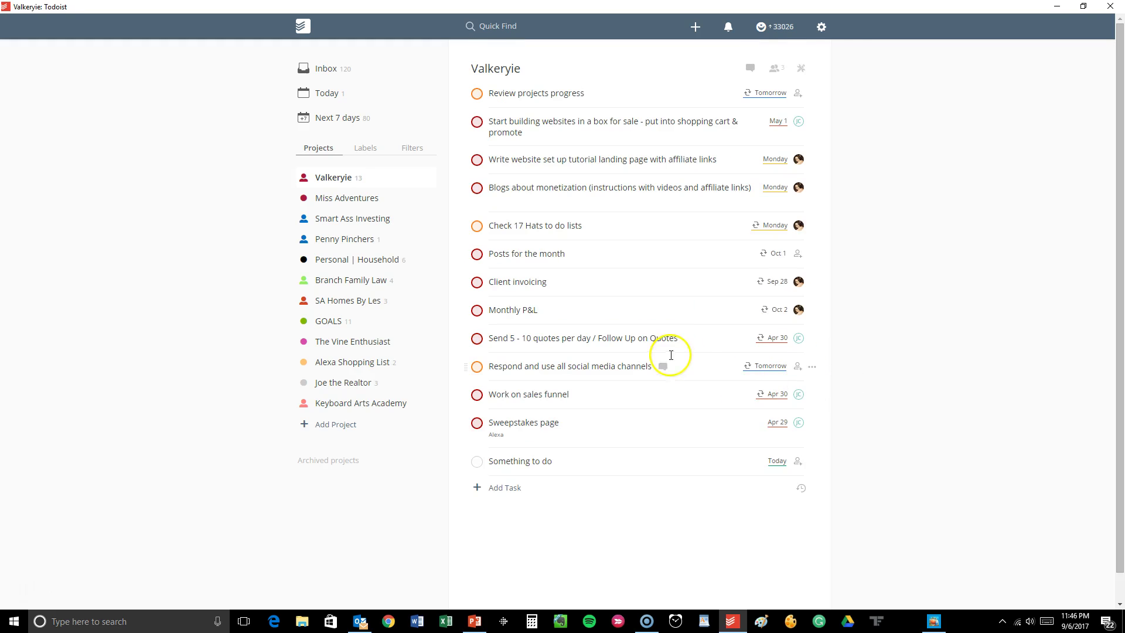
- Look through the Valkeryie project's Share options, then close the dialog
click(783, 71)
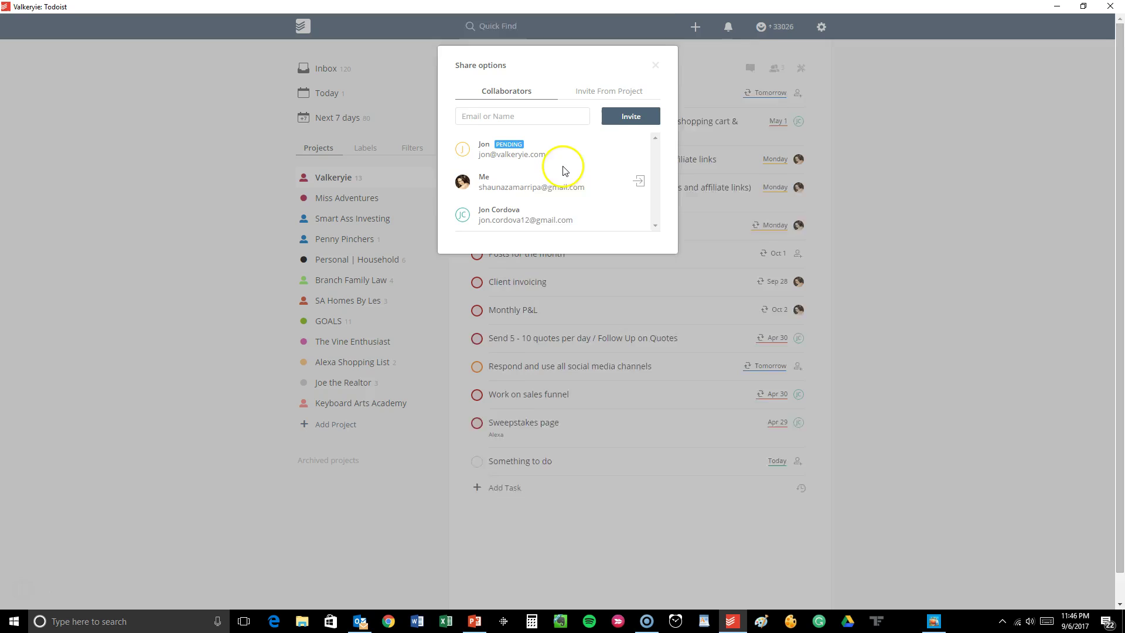
scroll(565, 170, down, 1)
scroll(565, 170, up, 1)
scroll(535, 158, down, 1)
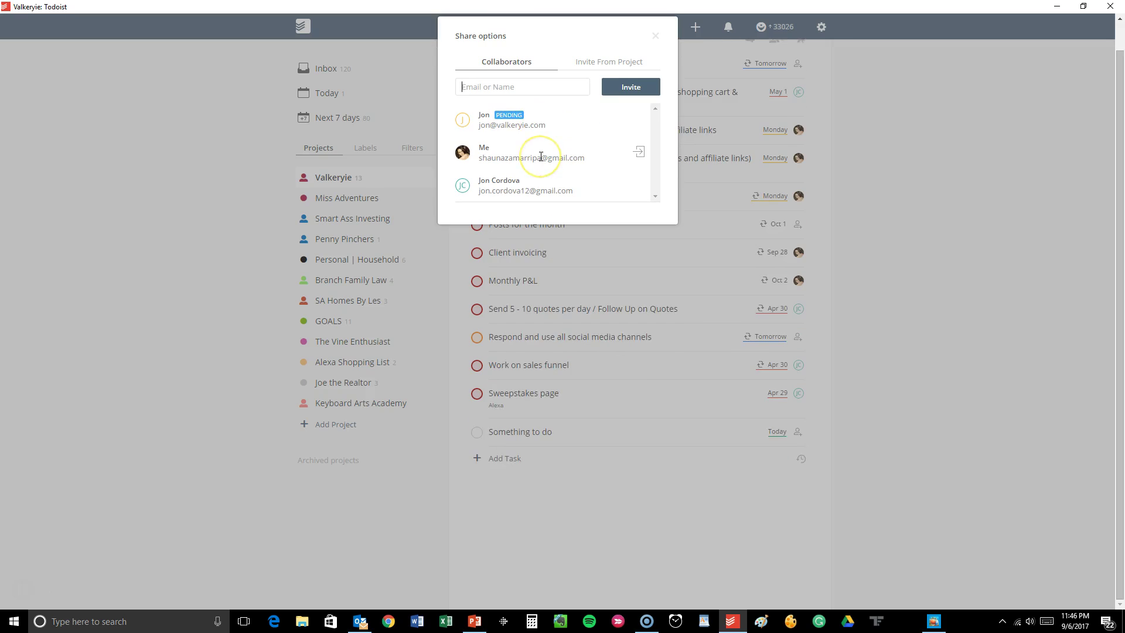
scroll(541, 156, up, 1)
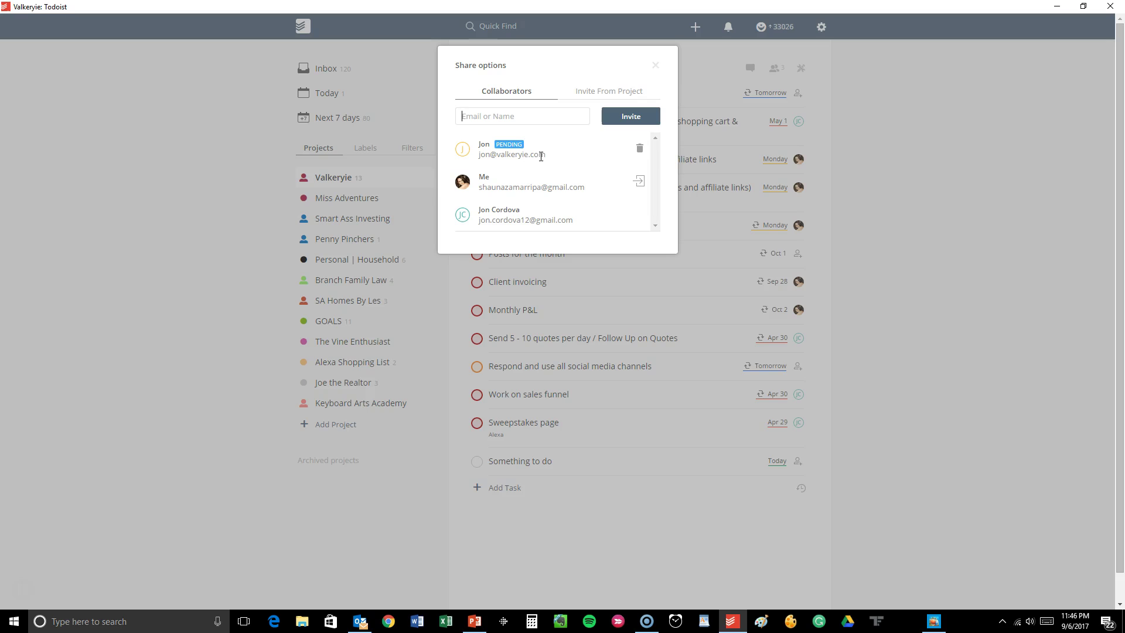
click(656, 65)
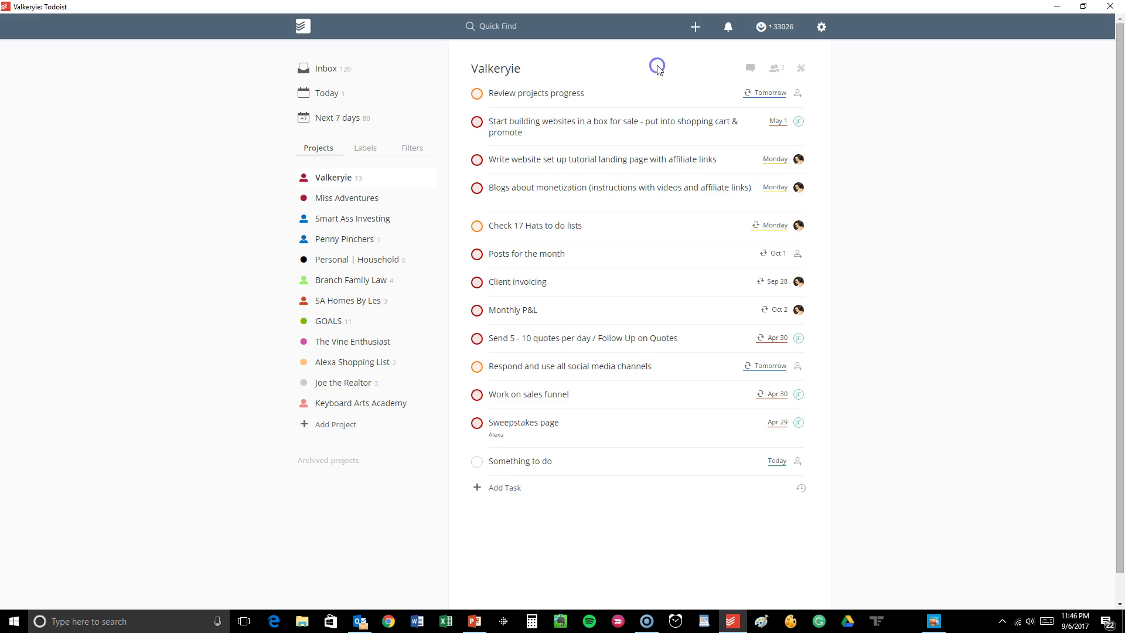
- Assign 'Something to do' to a collaborator and open its empty comments panel
scroll(639, 184, down, 1)
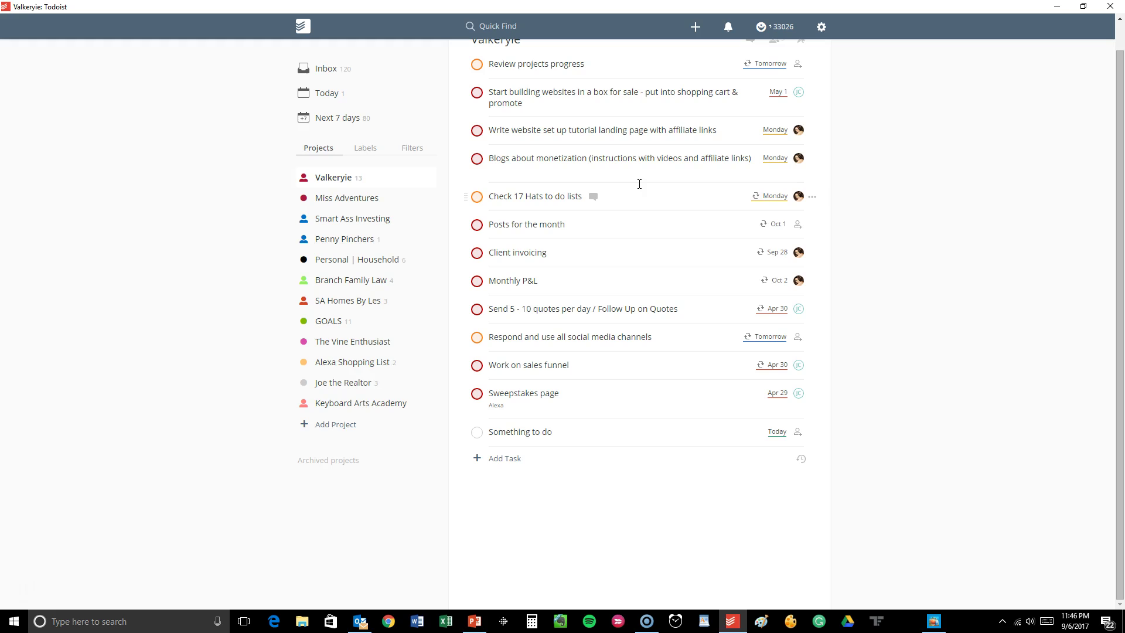
scroll(640, 184, up, 1)
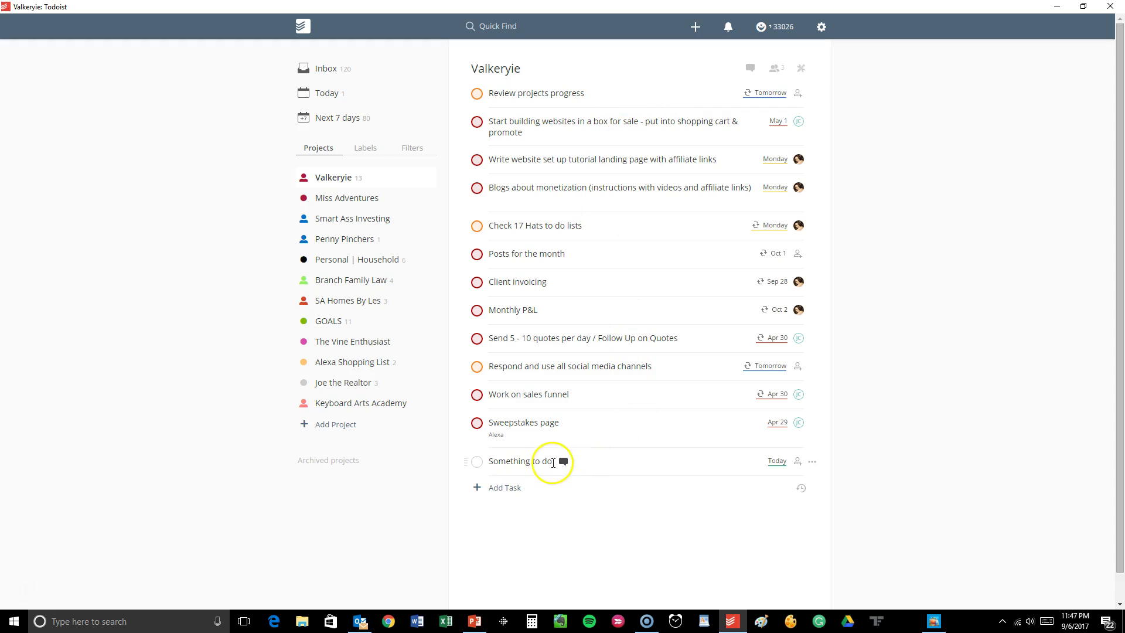
click(798, 462)
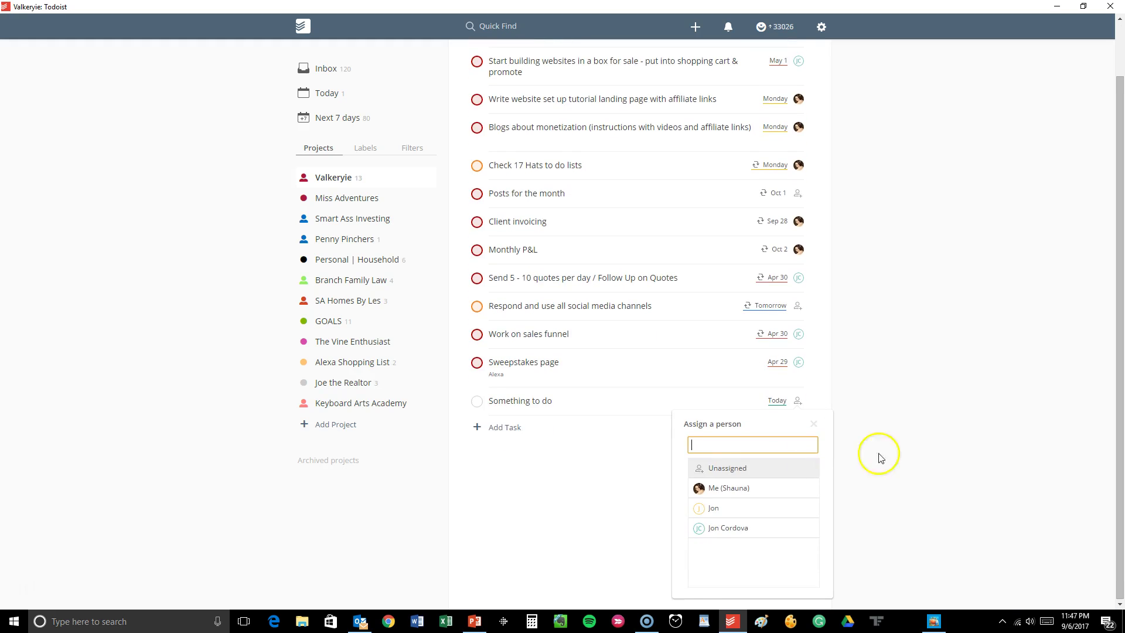
click(787, 530)
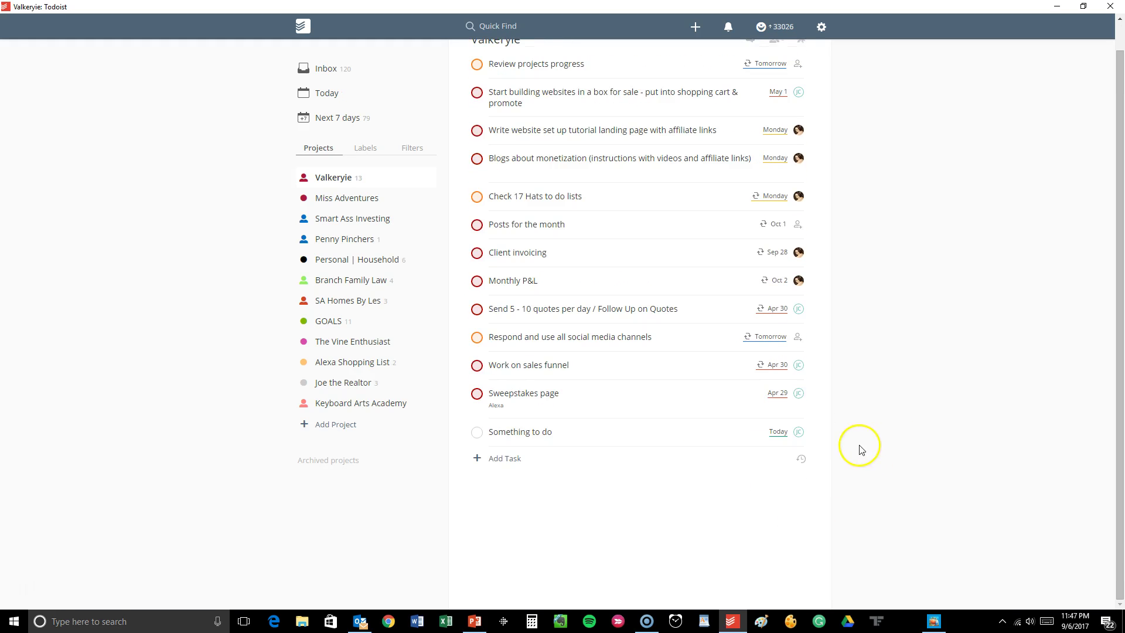
click(812, 434)
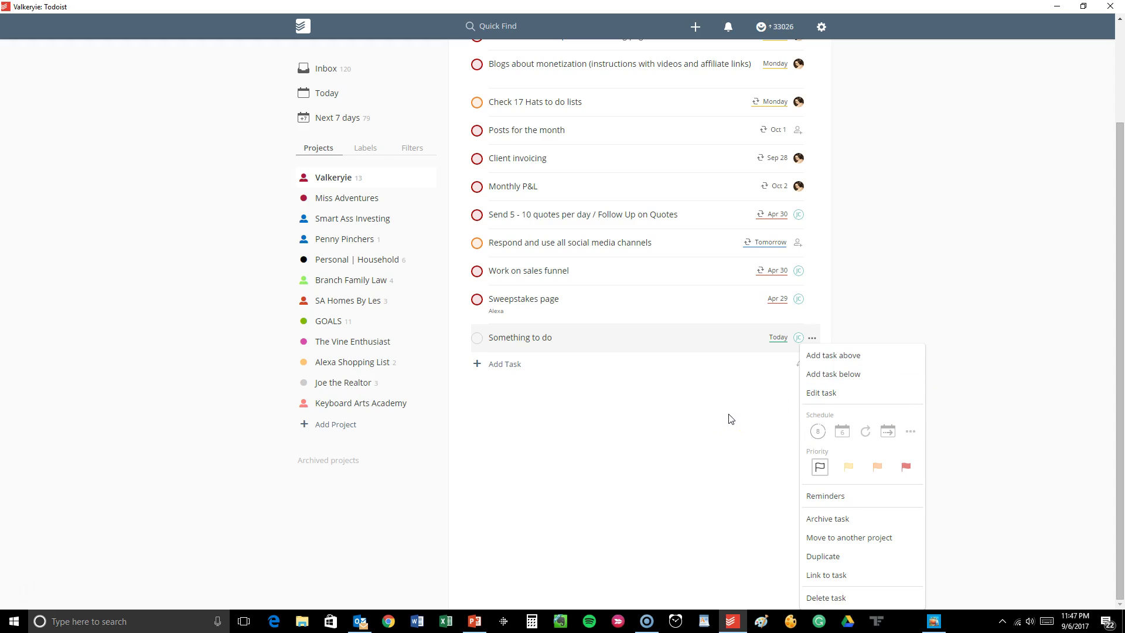
click(751, 501)
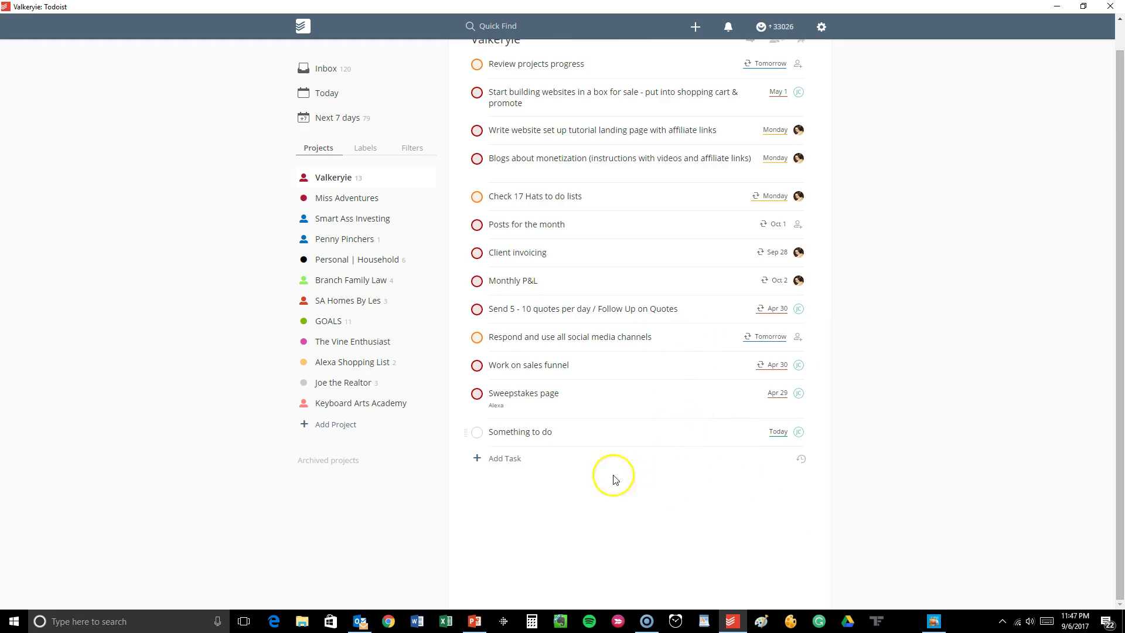
click(560, 433)
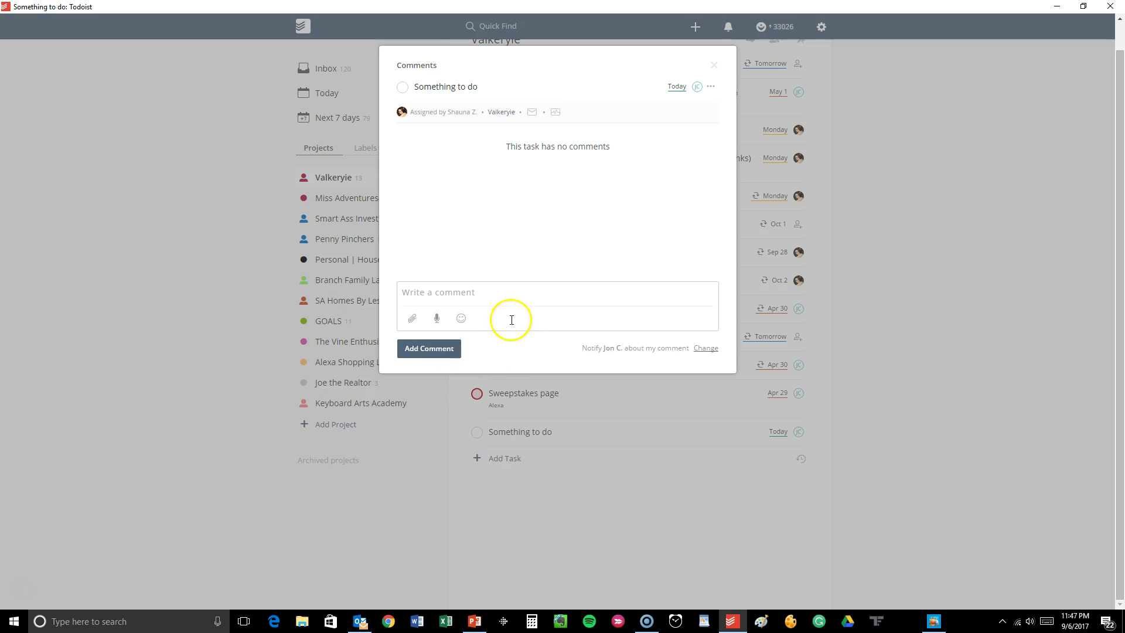
- Try the file attachment, voice recording and emoji options for a comment, closing each
click(411, 322)
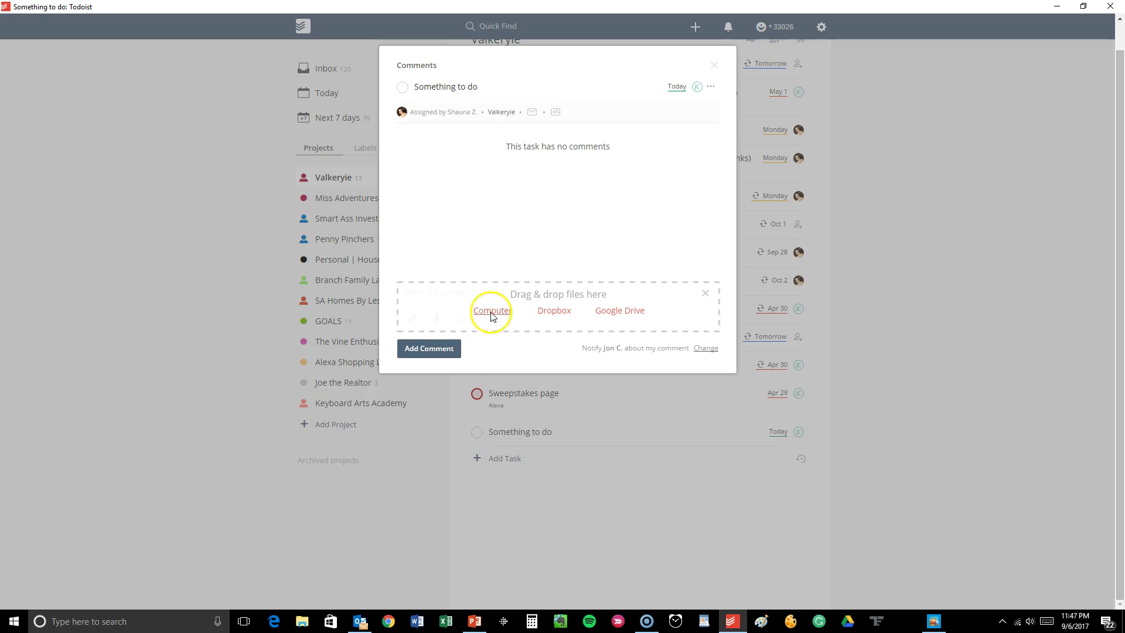
click(705, 293)
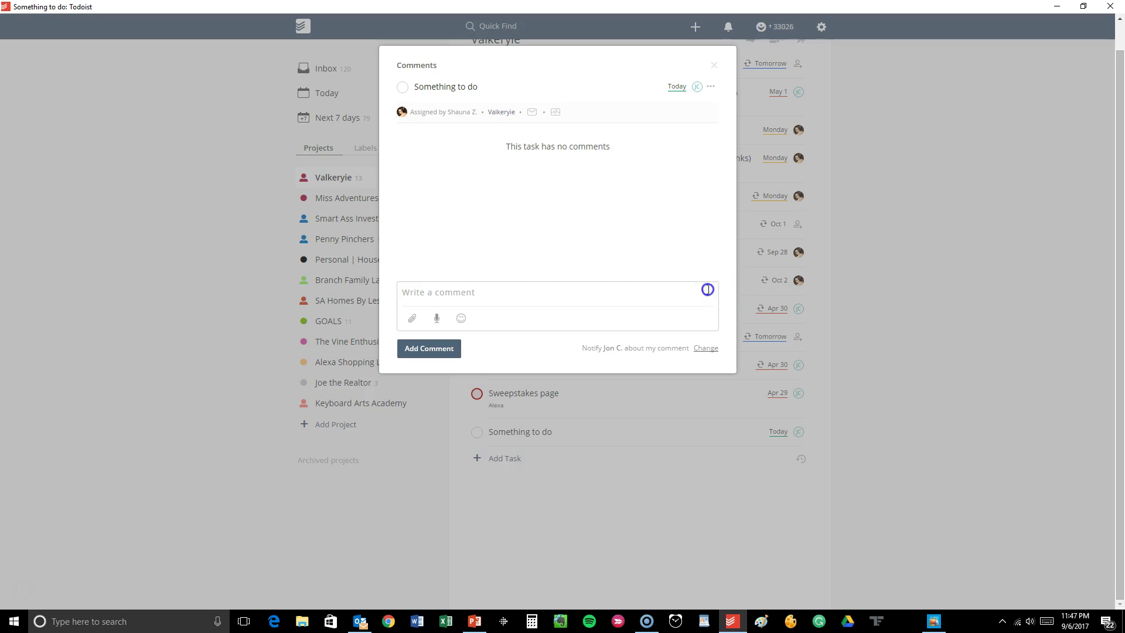
click(437, 317)
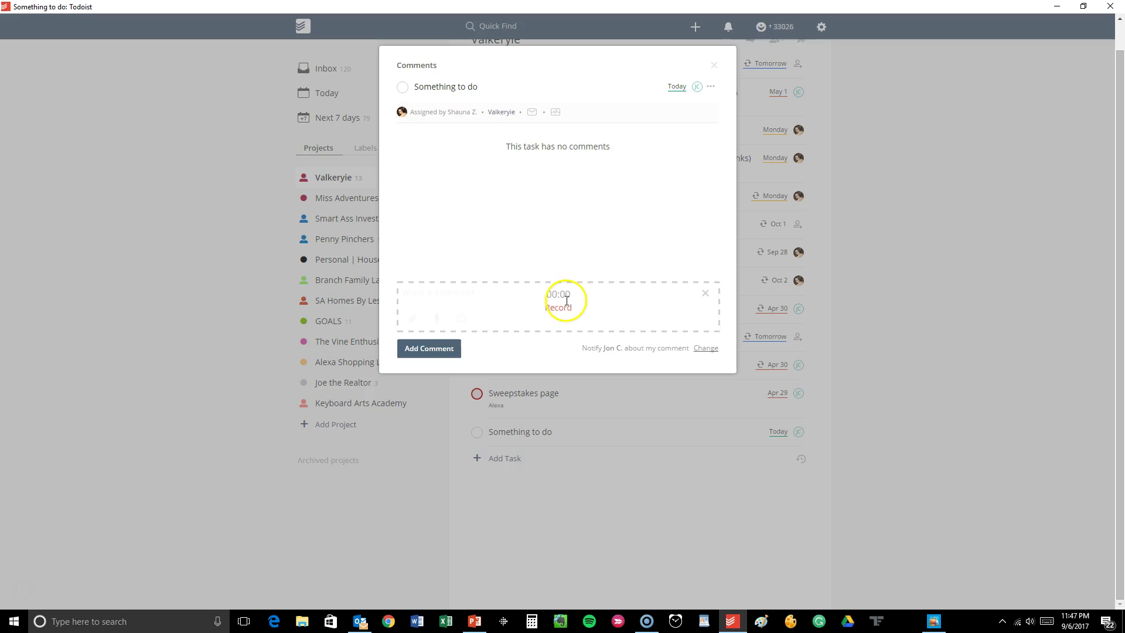
click(705, 294)
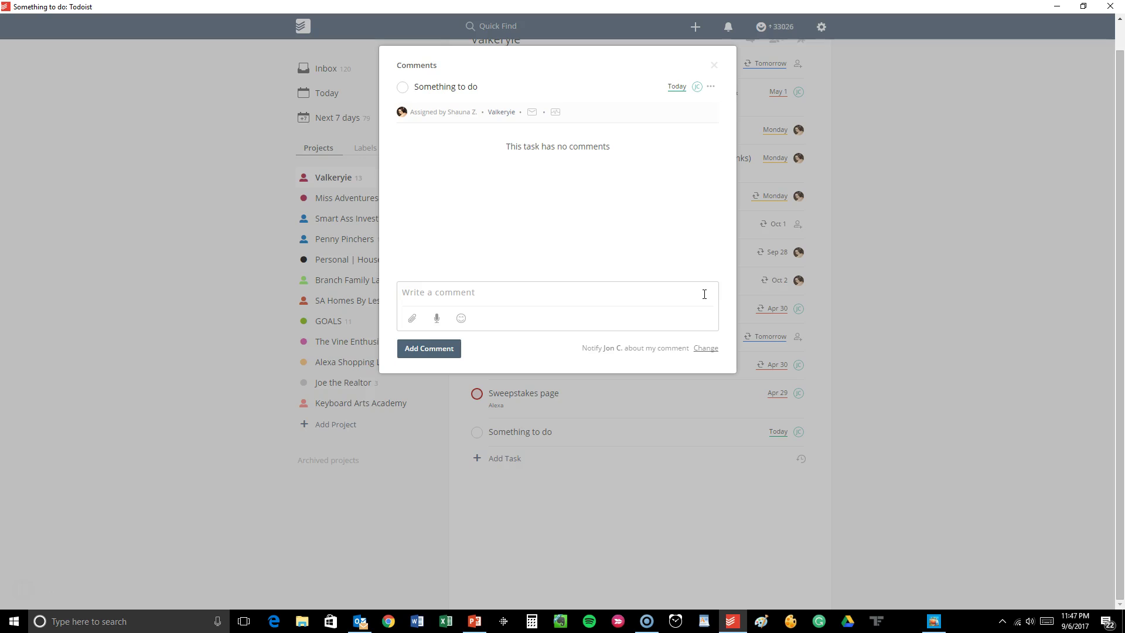
click(462, 319)
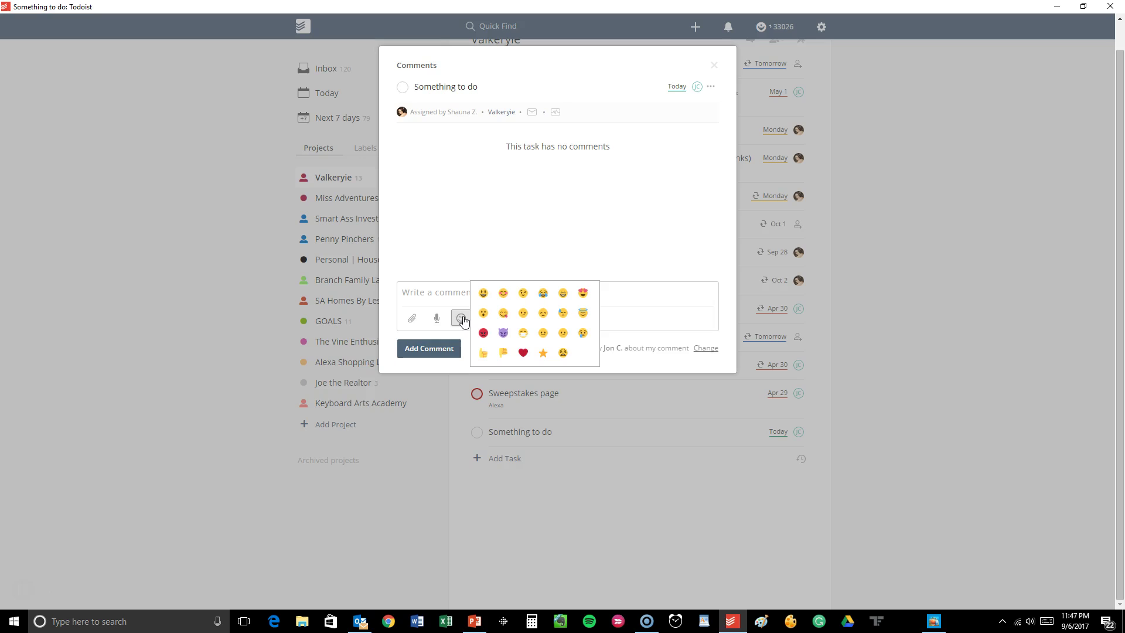
click(578, 243)
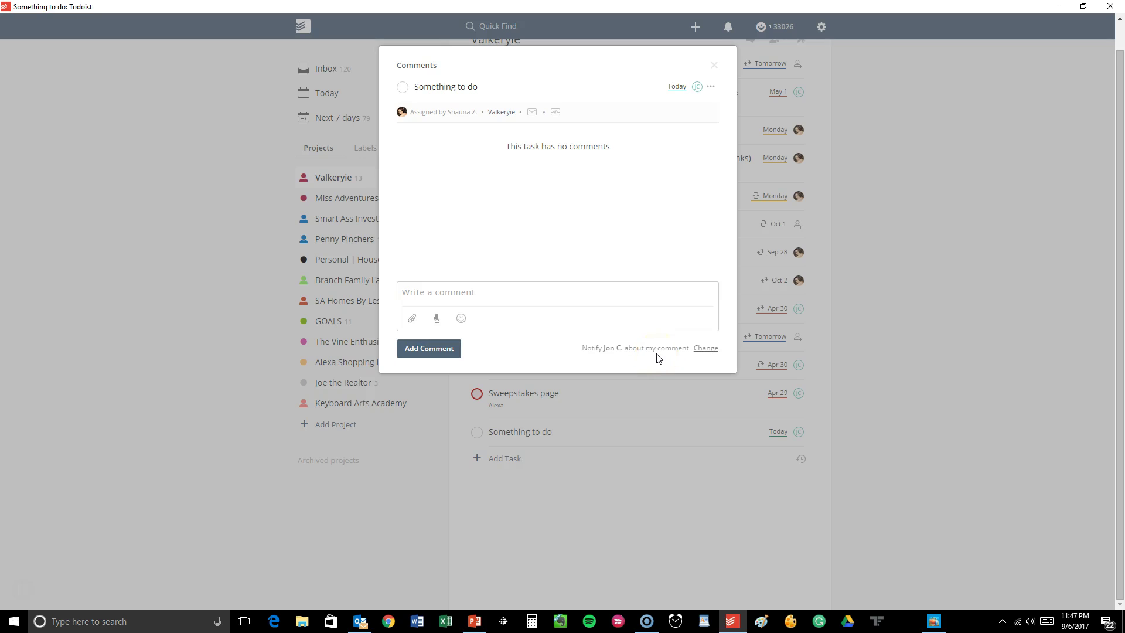
- Expand the Notify recipient list and place the cursor in the comment box
click(699, 350)
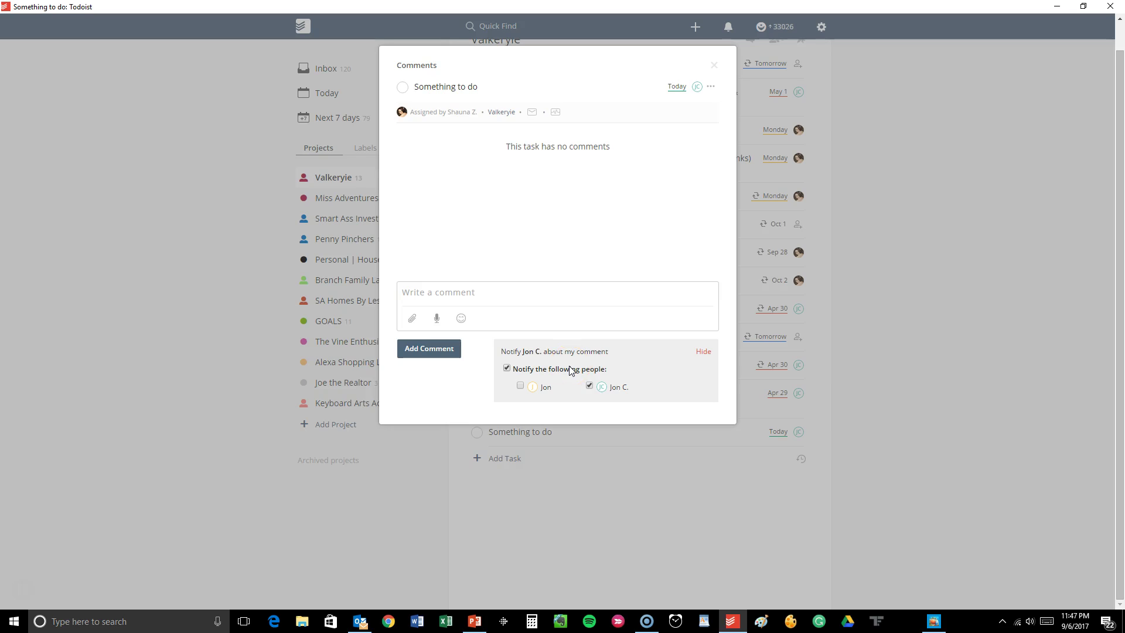
click(576, 289)
click(576, 289)
- Close the 'Something to do' comments, browse recent notifications, and dismiss them
click(713, 64)
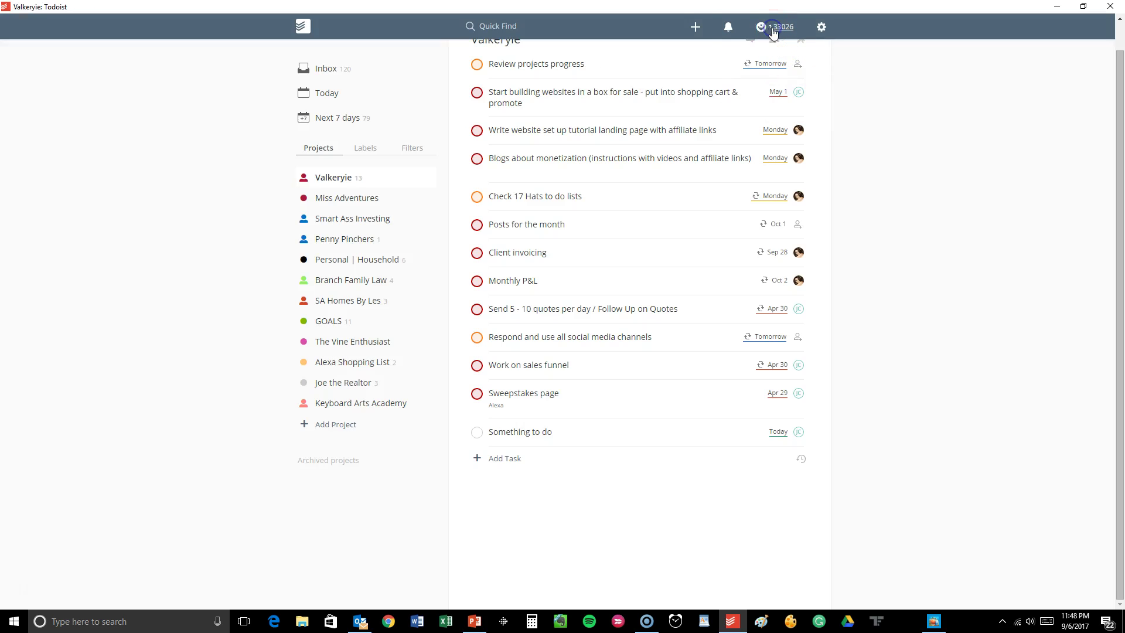
click(728, 27)
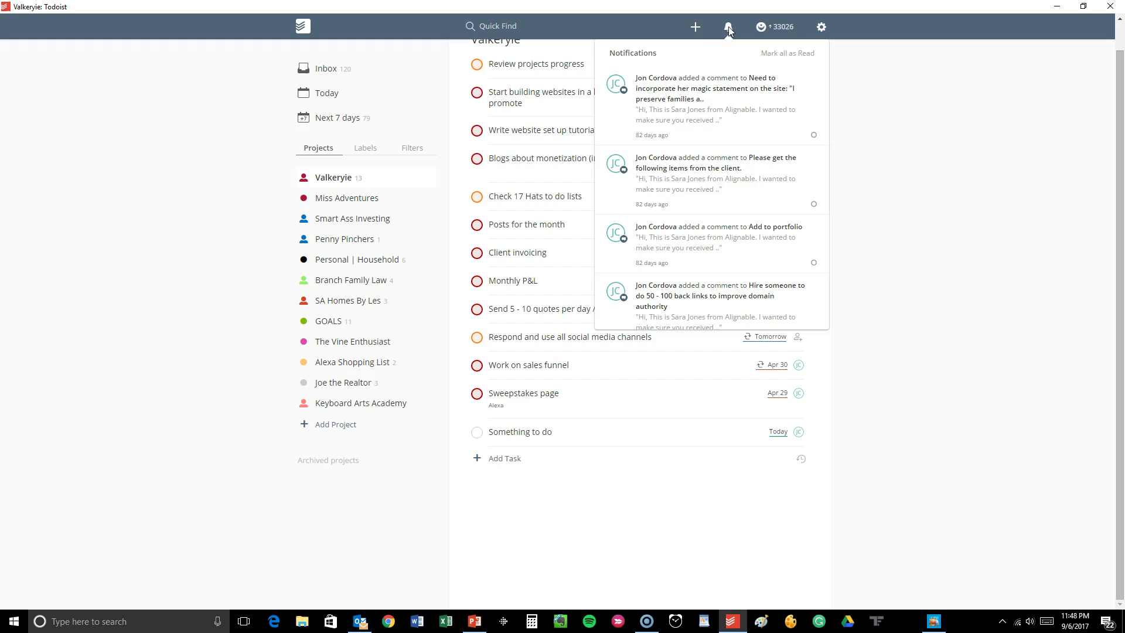
click(732, 139)
scroll(732, 140, down, 10)
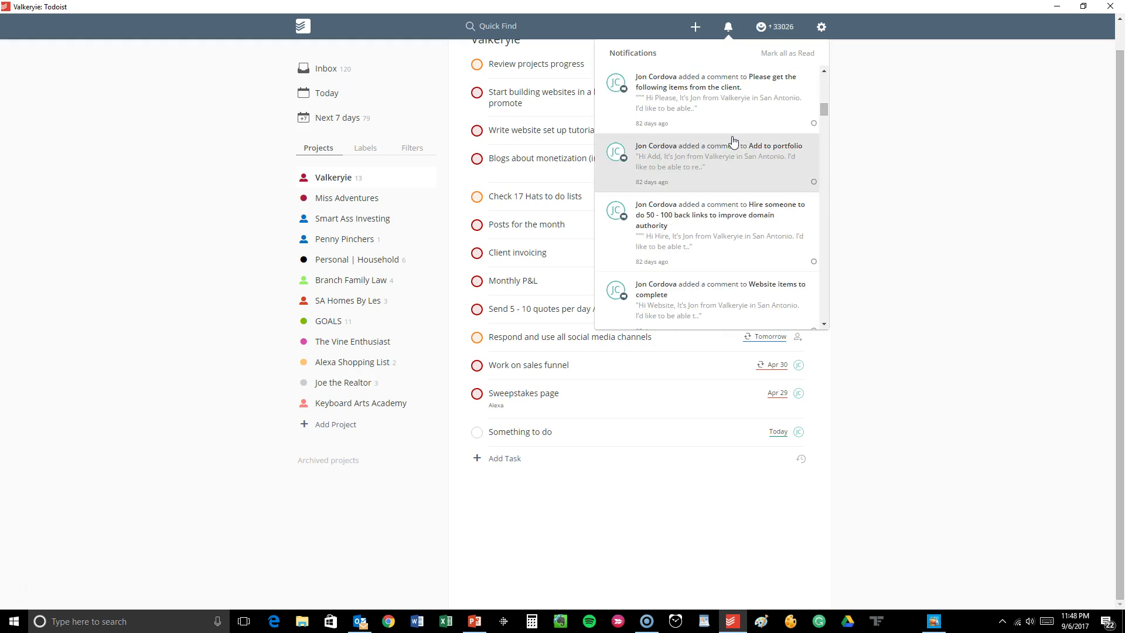
scroll(732, 140, up, 10)
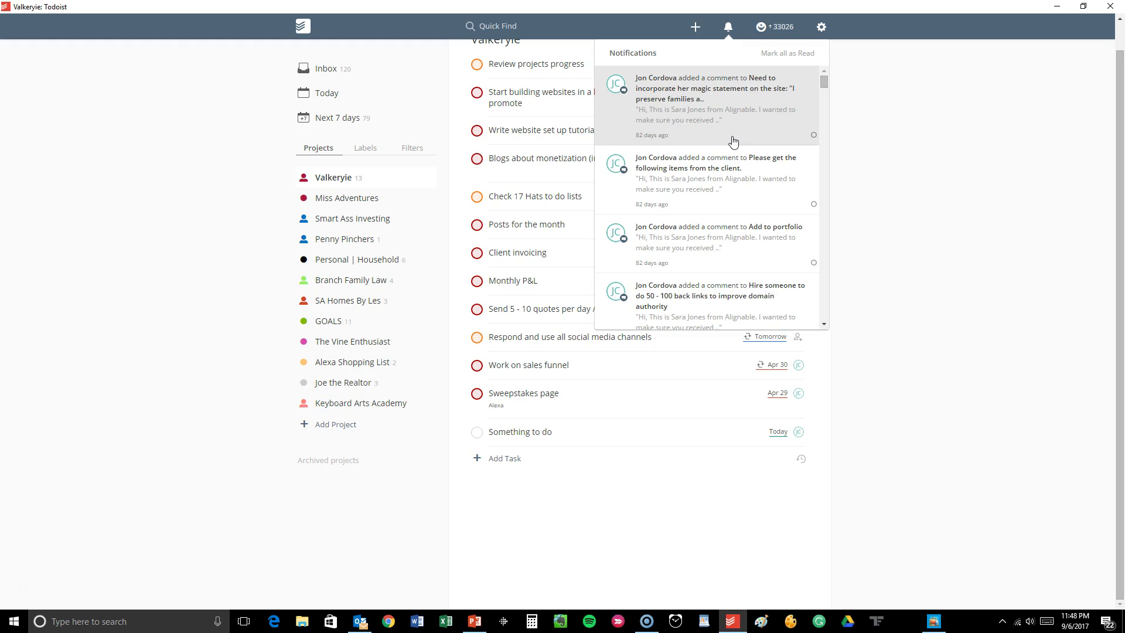
click(721, 140)
scroll(720, 141, down, 3)
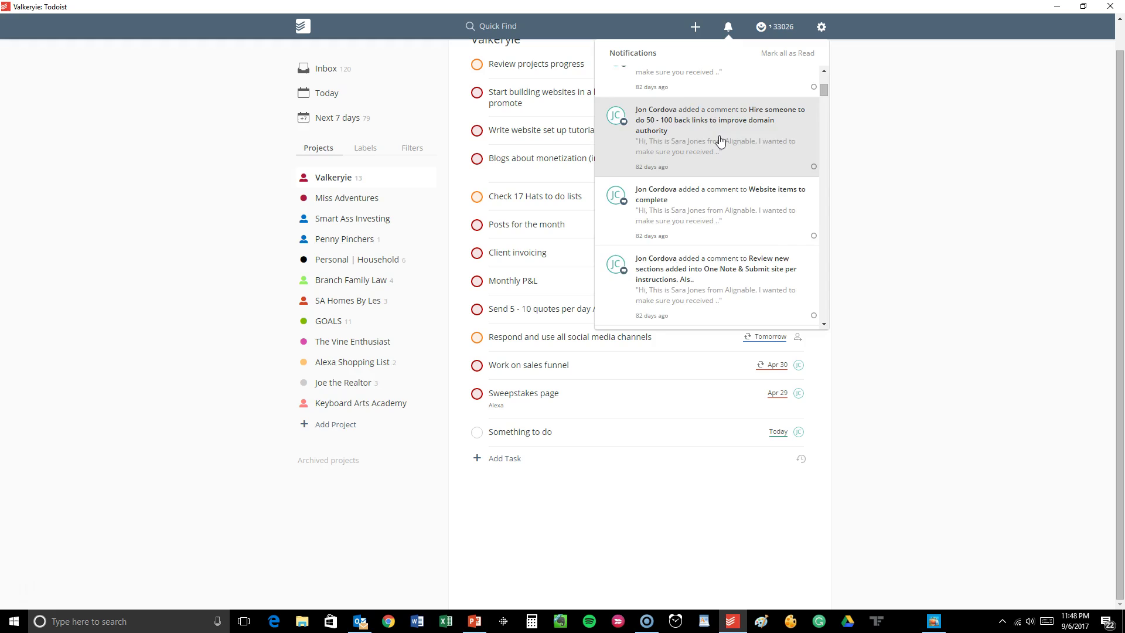
scroll(721, 141, up, 3)
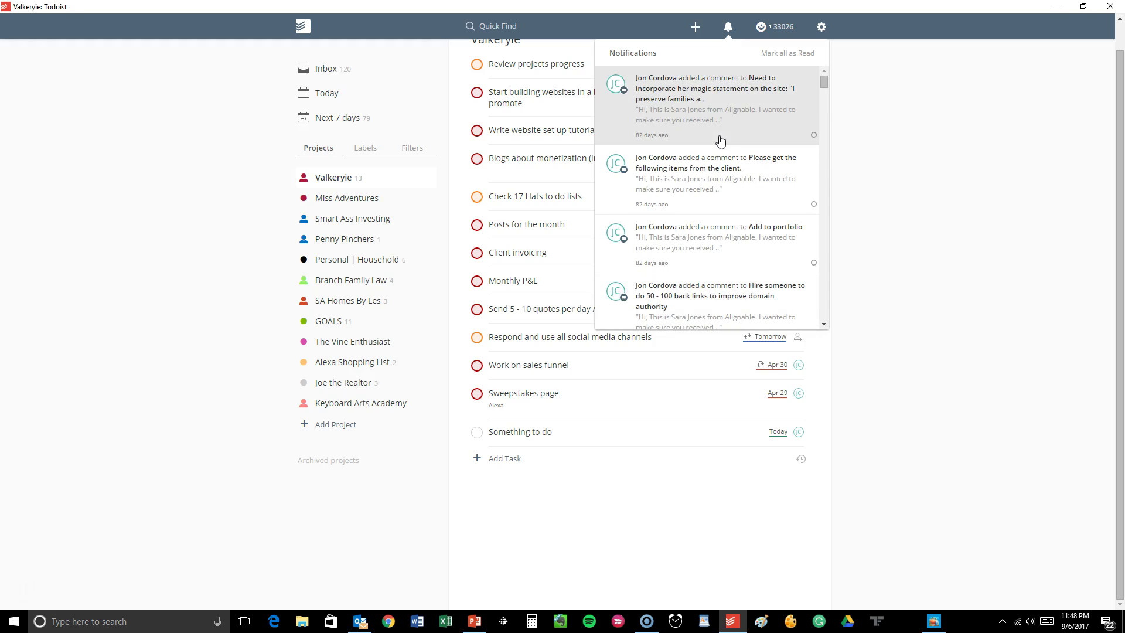
click(942, 151)
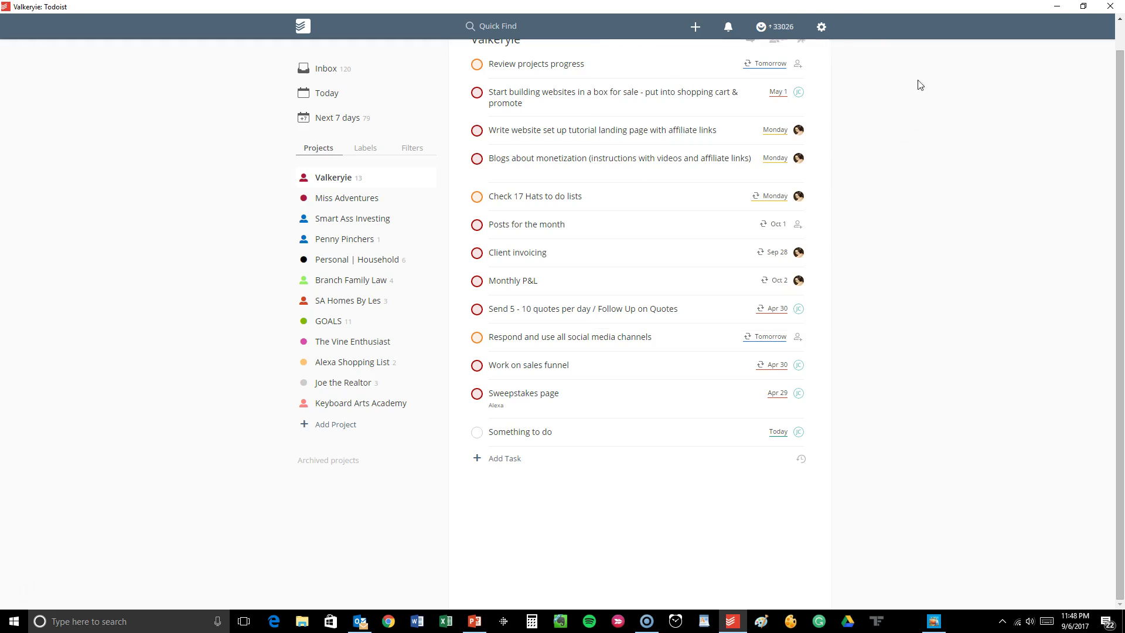
- Sync Todoist from the settings menu and open the activity log
click(821, 27)
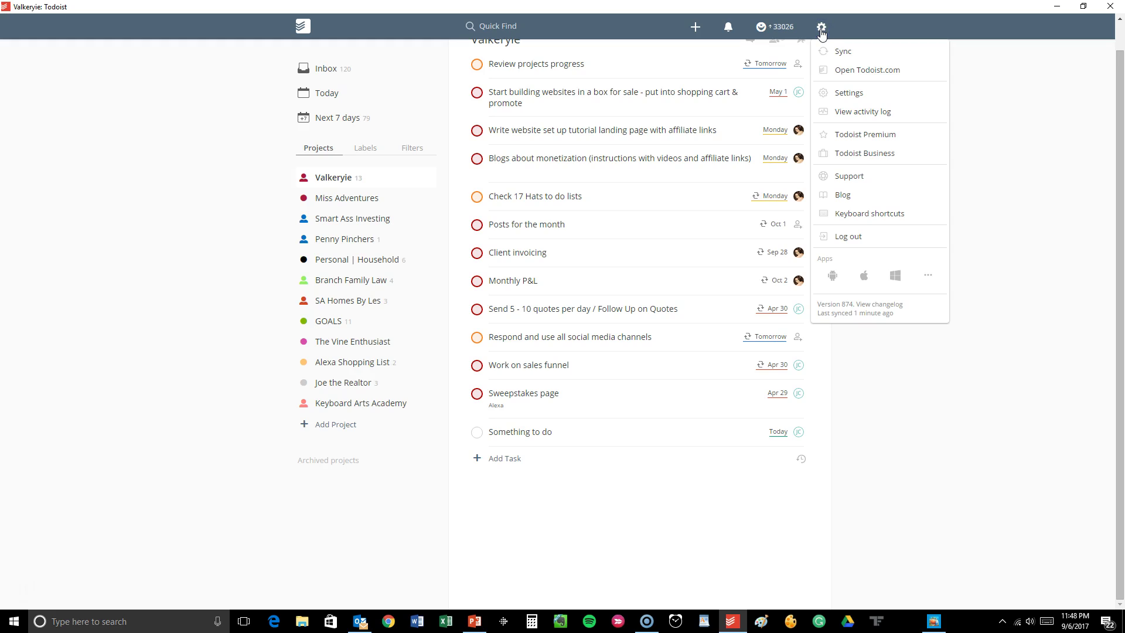
click(854, 51)
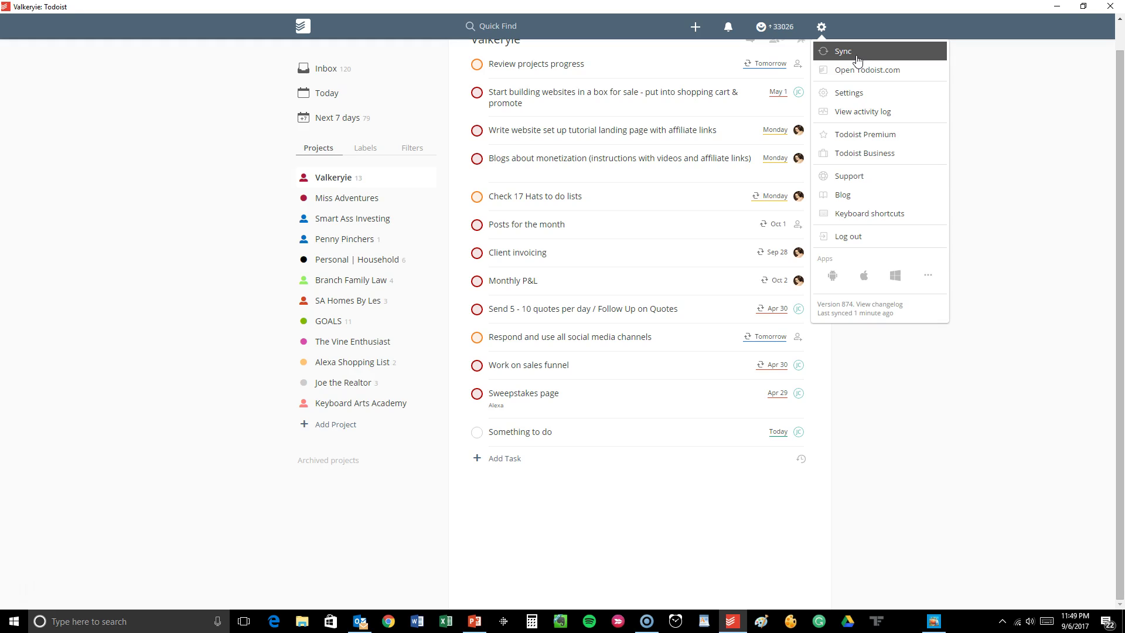
click(866, 112)
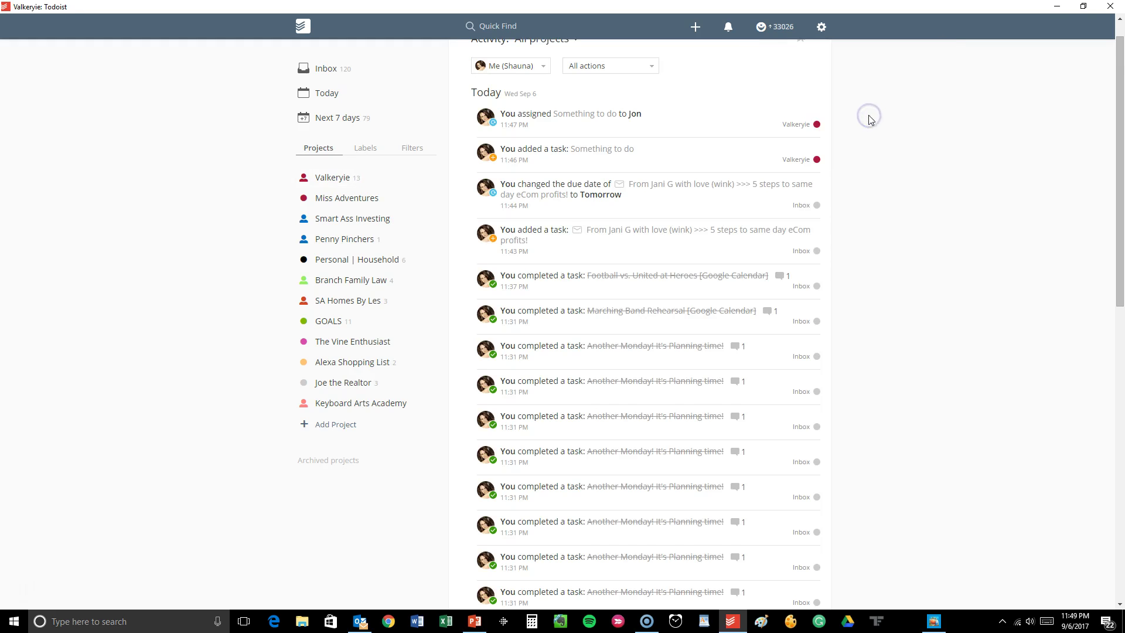
scroll(837, 123, down, 10)
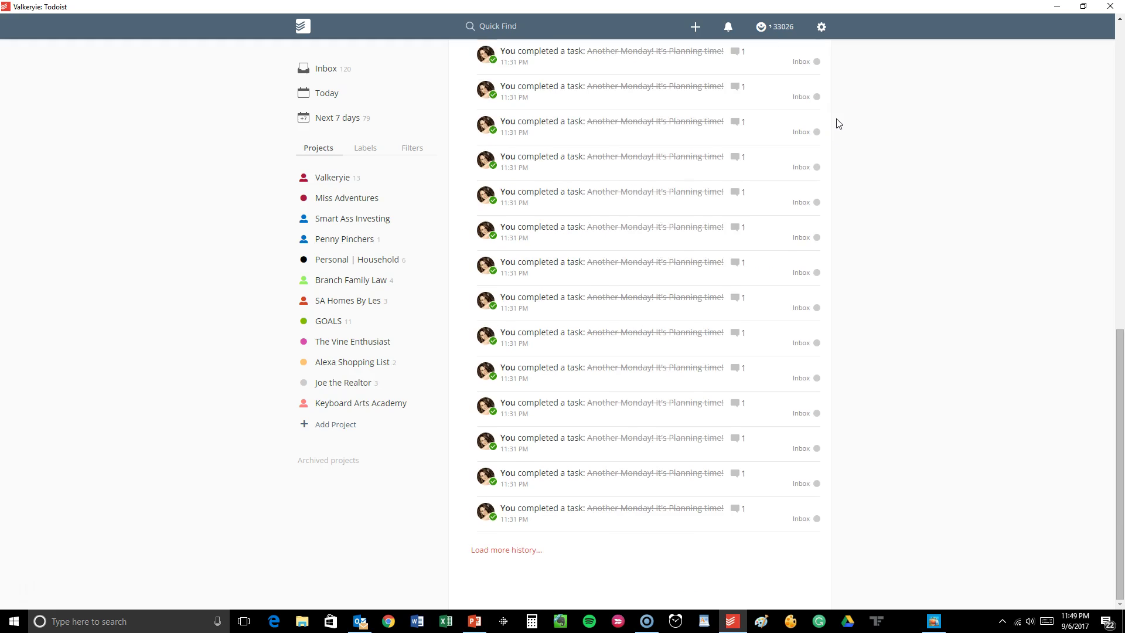
scroll(837, 123, up, 10)
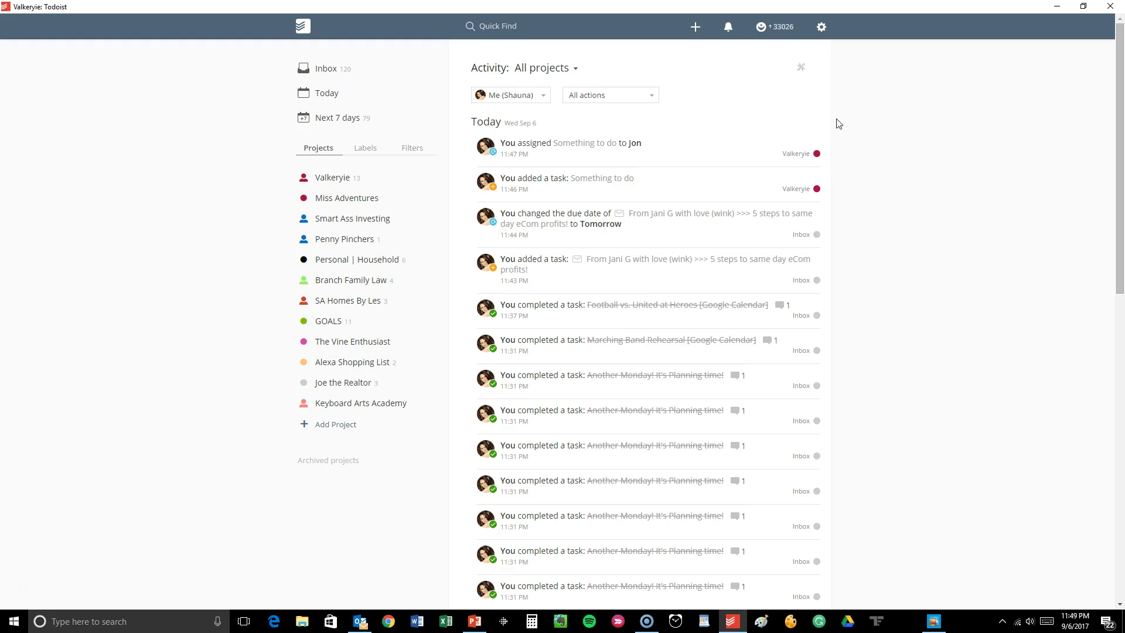
- Open the project filter, then close it, keeping All projects selected
click(568, 72)
scroll(584, 209, down, 5)
scroll(585, 207, up, 5)
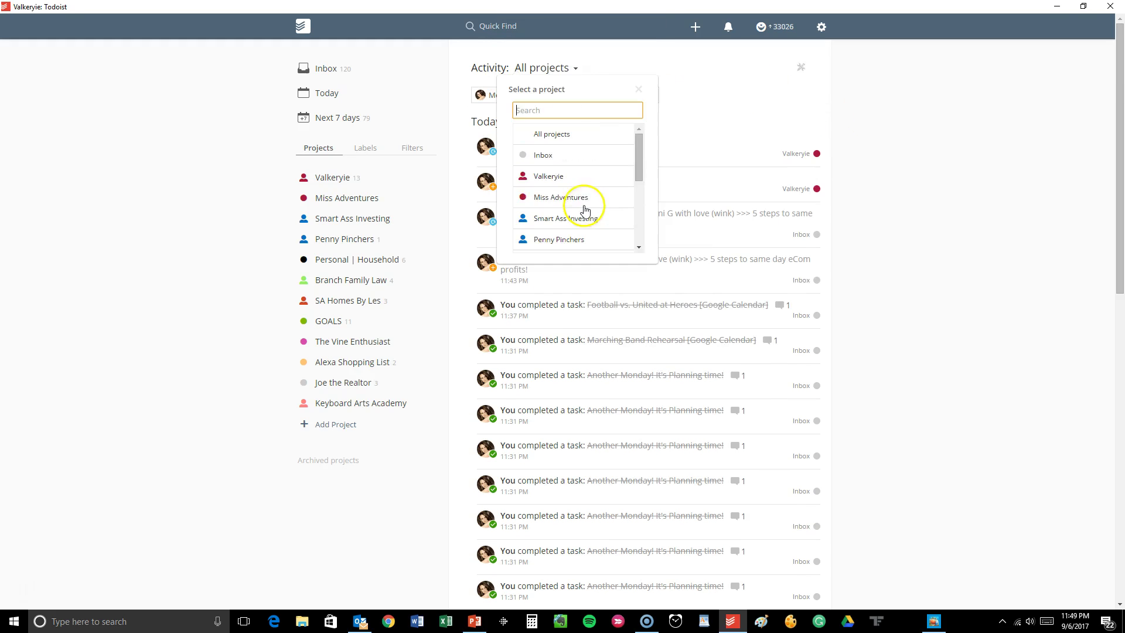
click(689, 101)
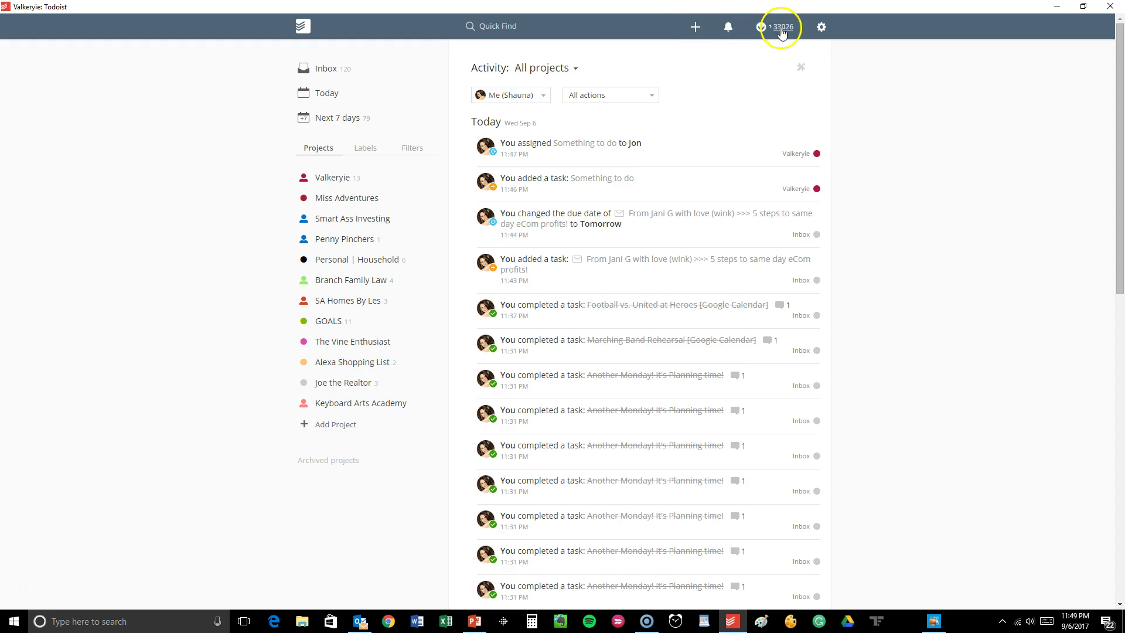
- Open Todoist's 'Get Todoist on all your devices' page and browse down to the Outlook and Gmail email plugins
click(820, 26)
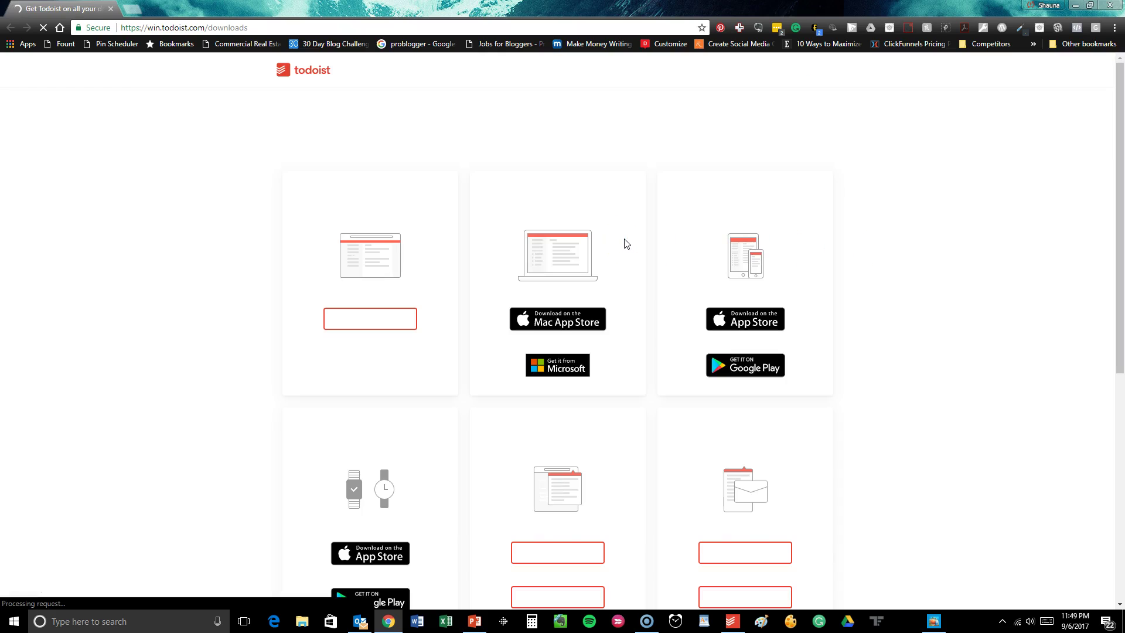
scroll(624, 242, down, 5)
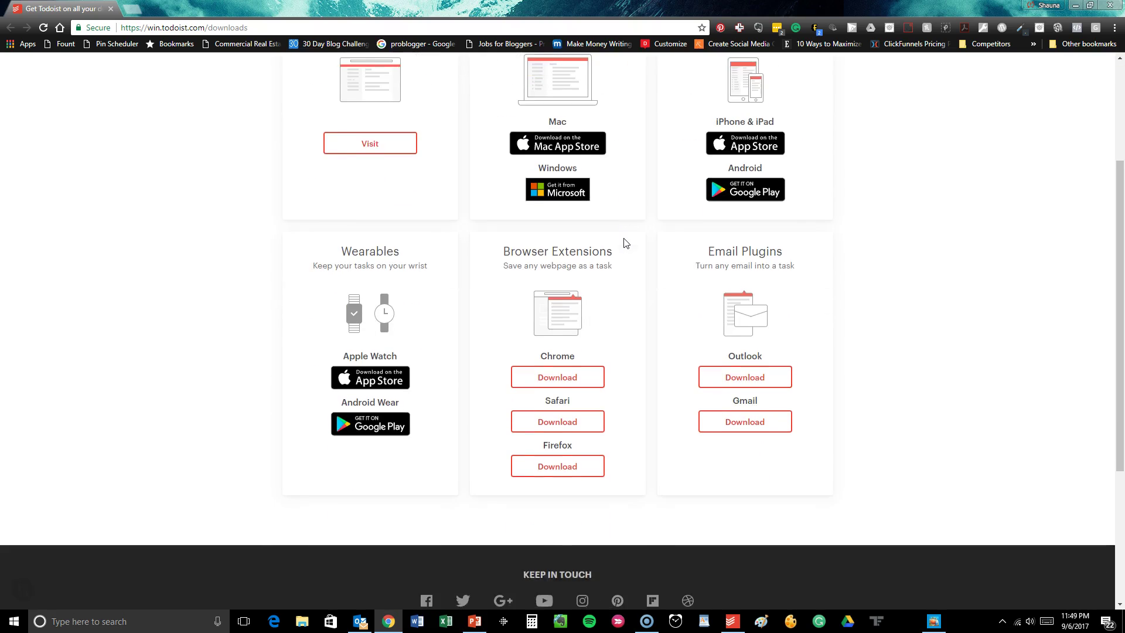
scroll(648, 319, up, 5)
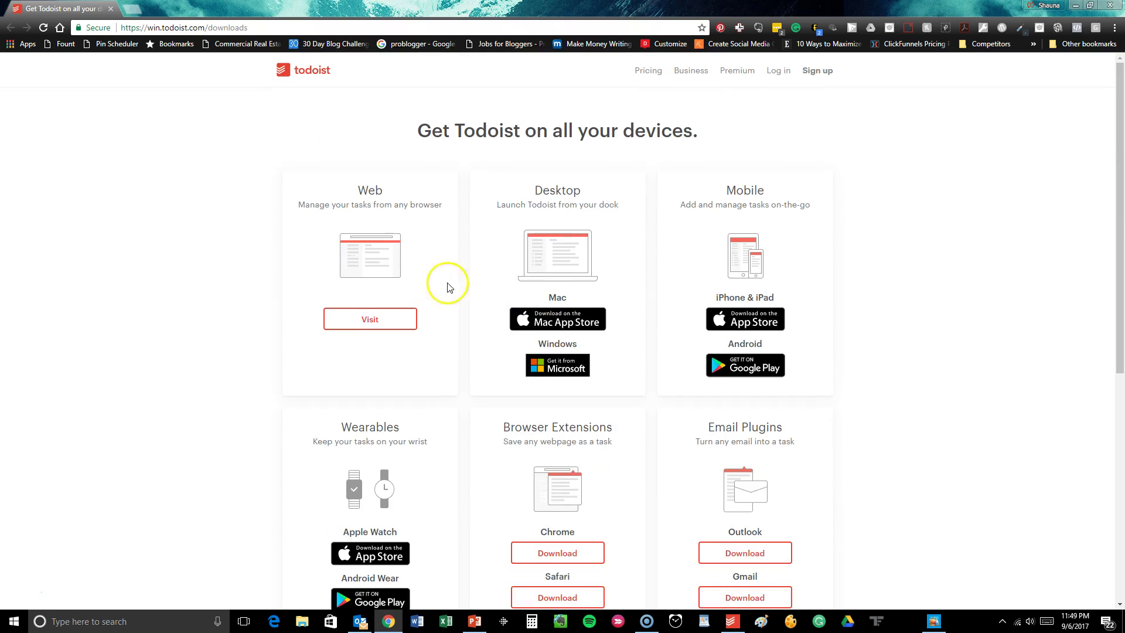
scroll(410, 262, down, 3)
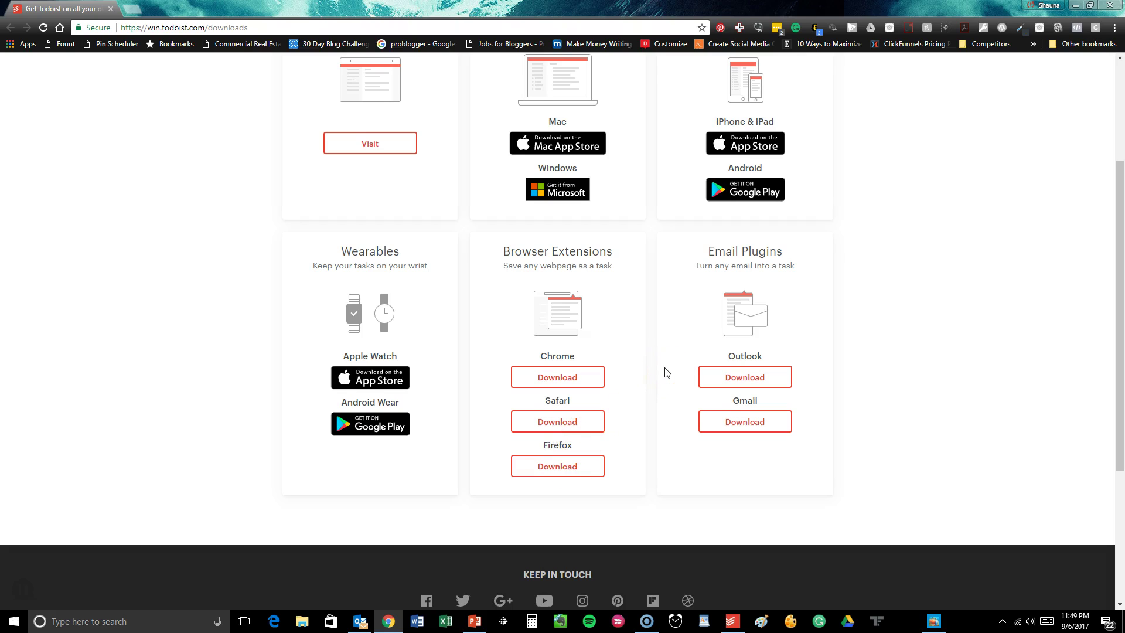
scroll(665, 373, up, 3)
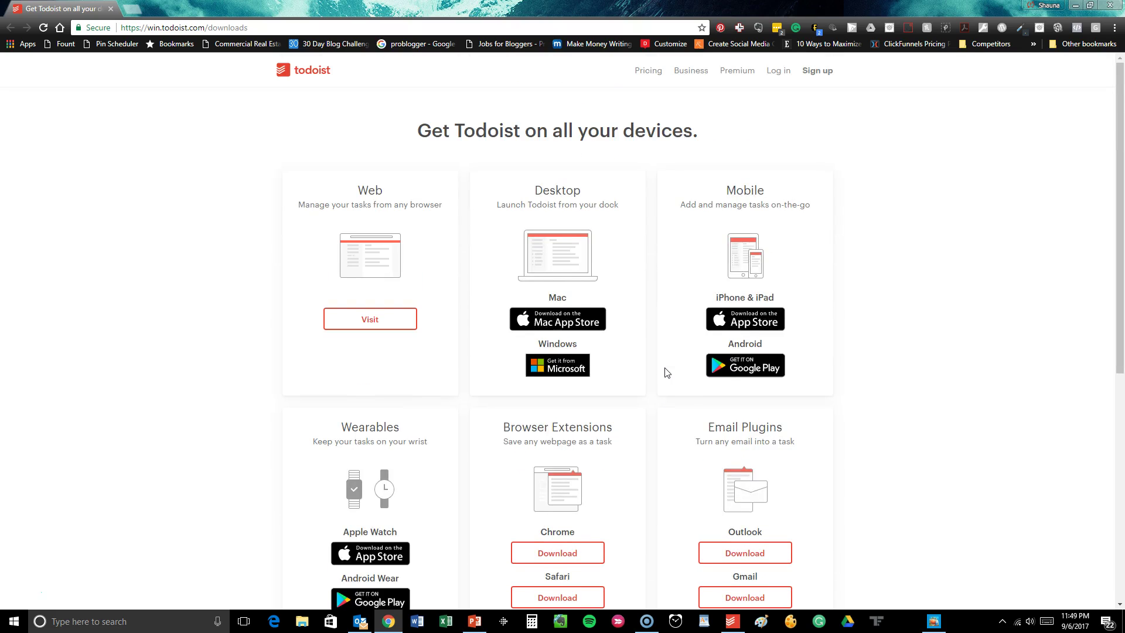
scroll(665, 373, down, 4)
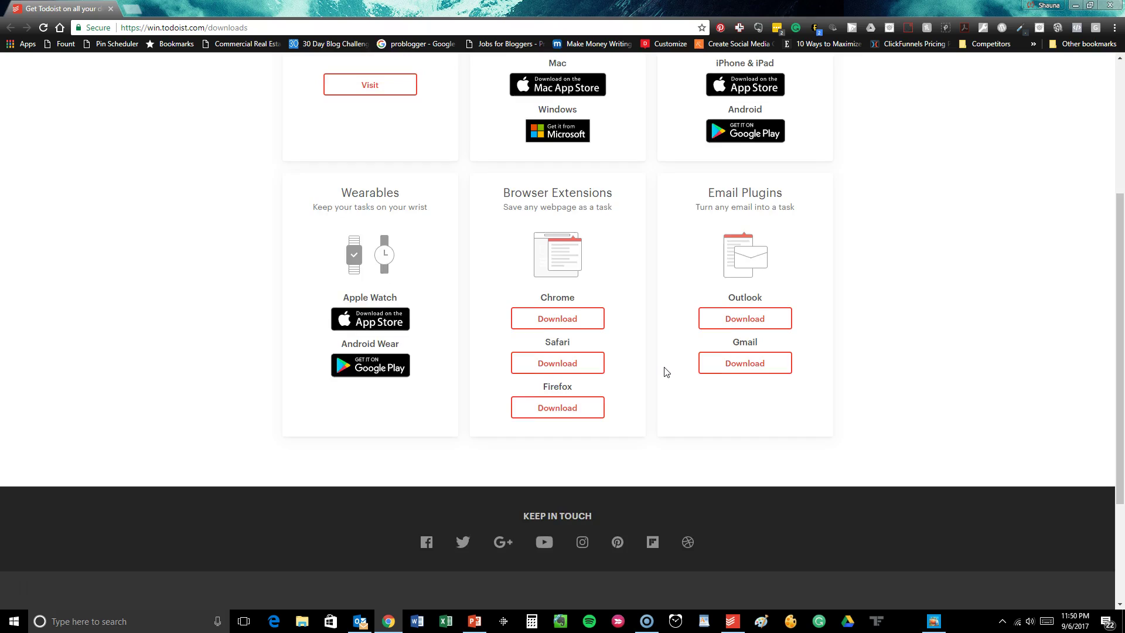
scroll(665, 373, up, 4)
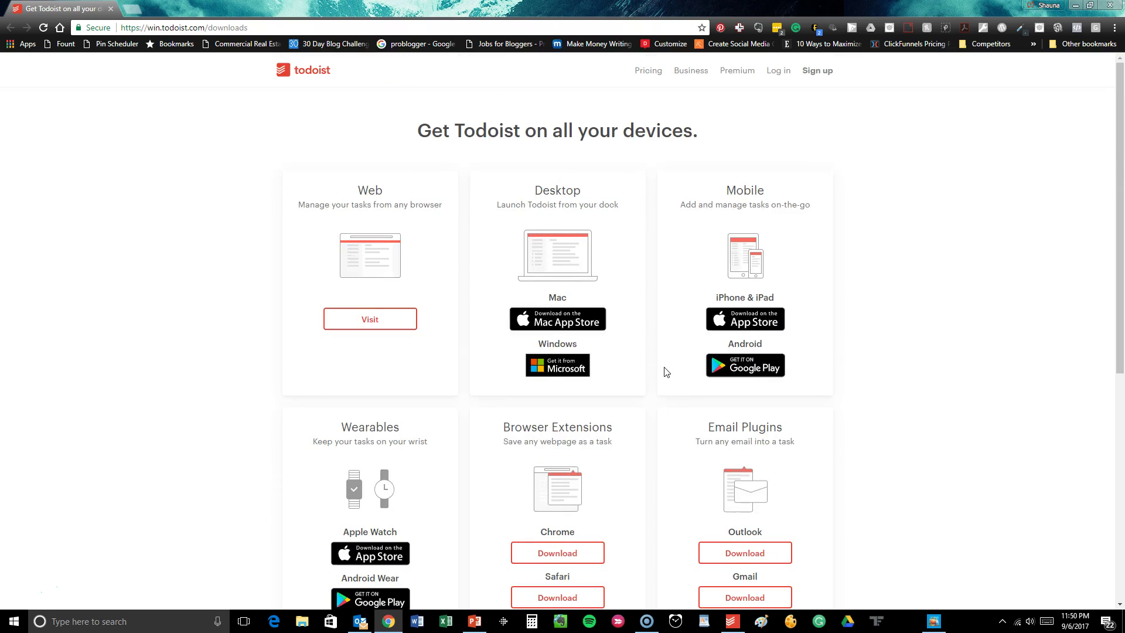
- Open Todoist Pricing and review the Free ($0), Premium ($28.99/year) and Business plans and FAQ
click(653, 75)
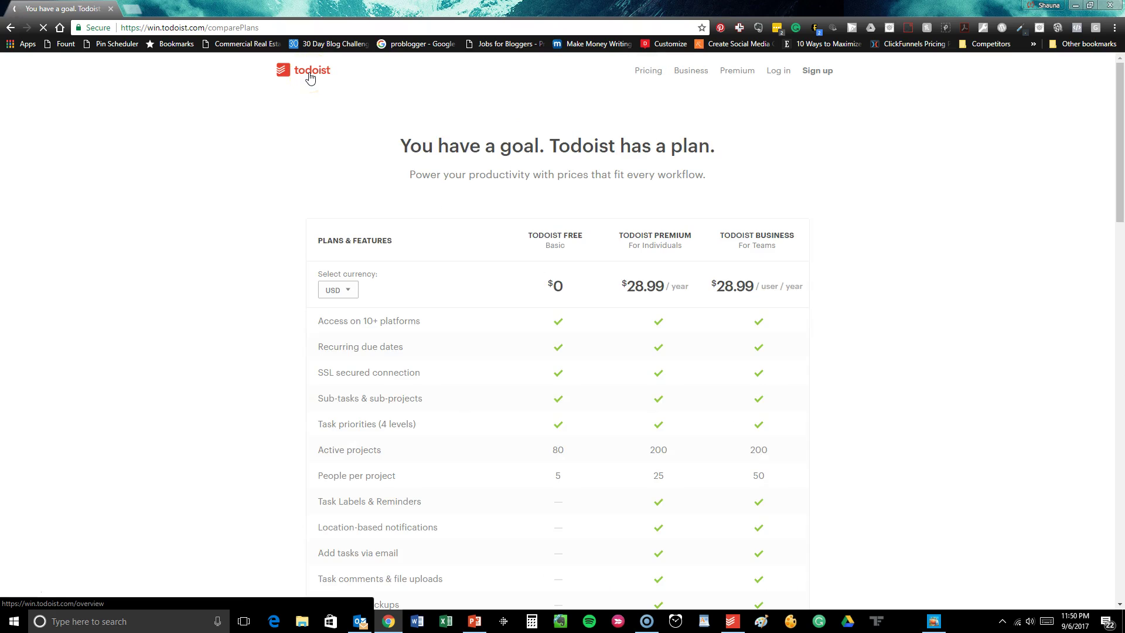
scroll(551, 264, down, 2)
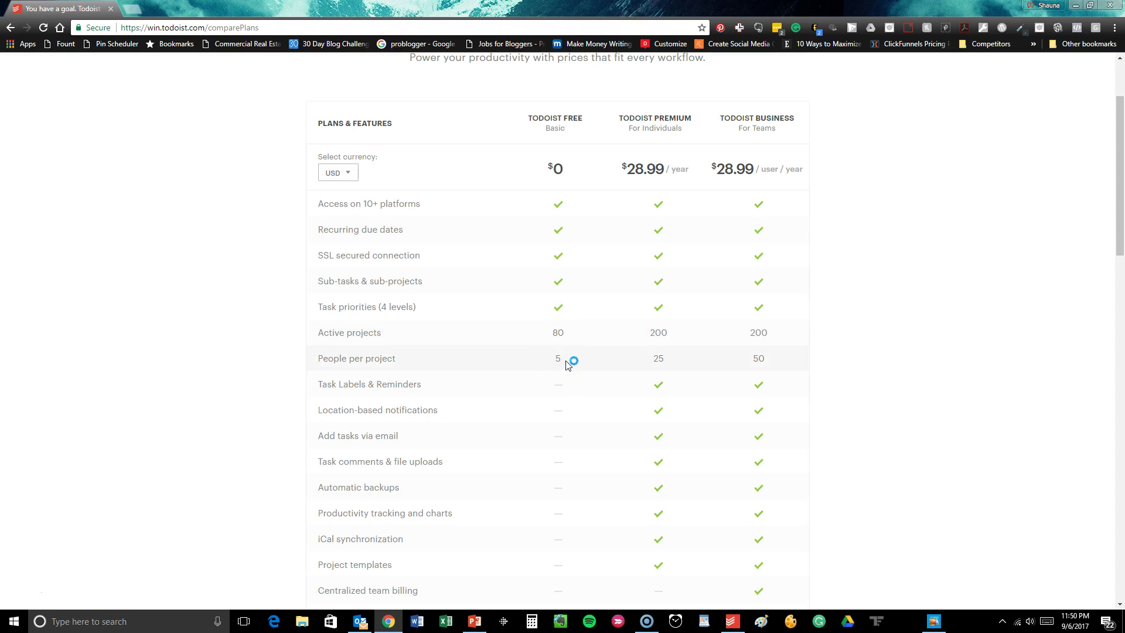
scroll(572, 363, down, 1)
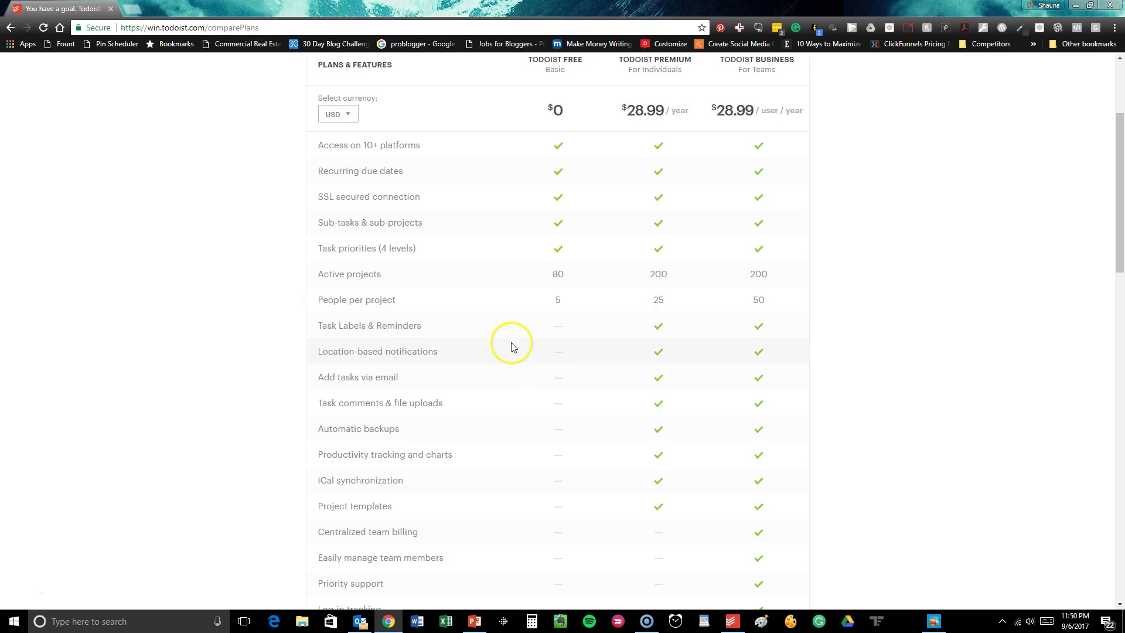
scroll(512, 347, down, 2)
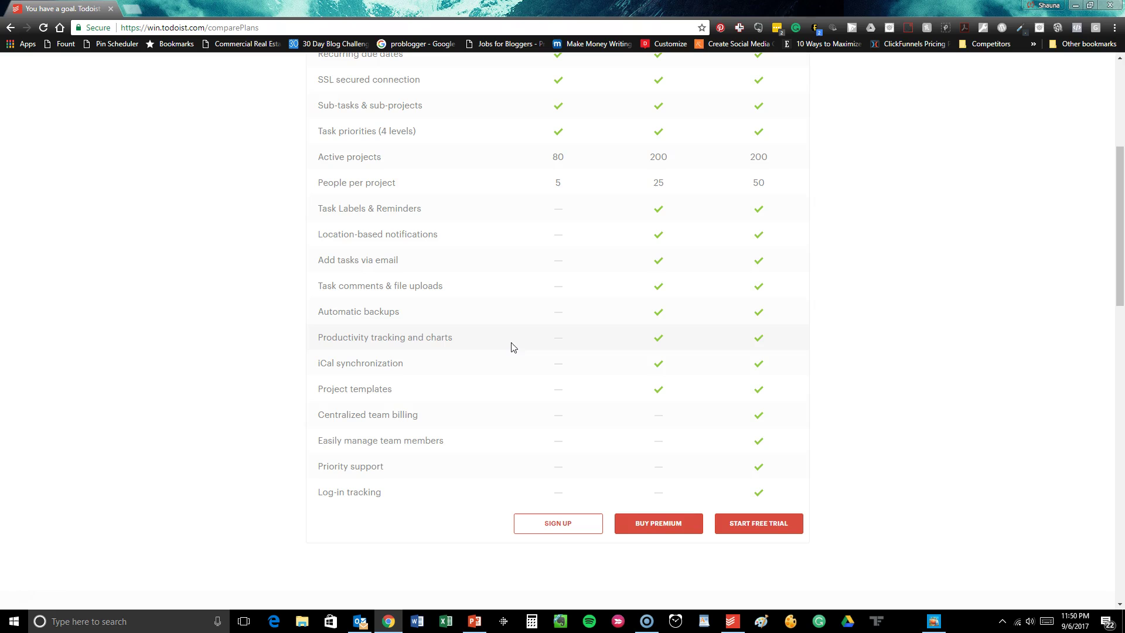
scroll(610, 334, up, 5)
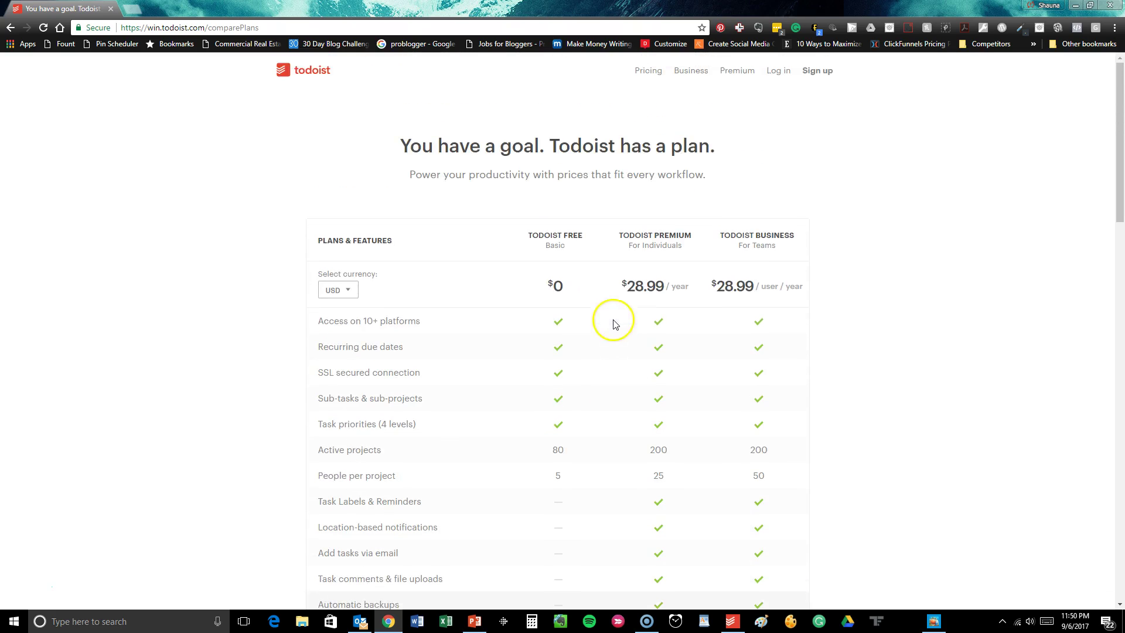
scroll(638, 277, down, 2)
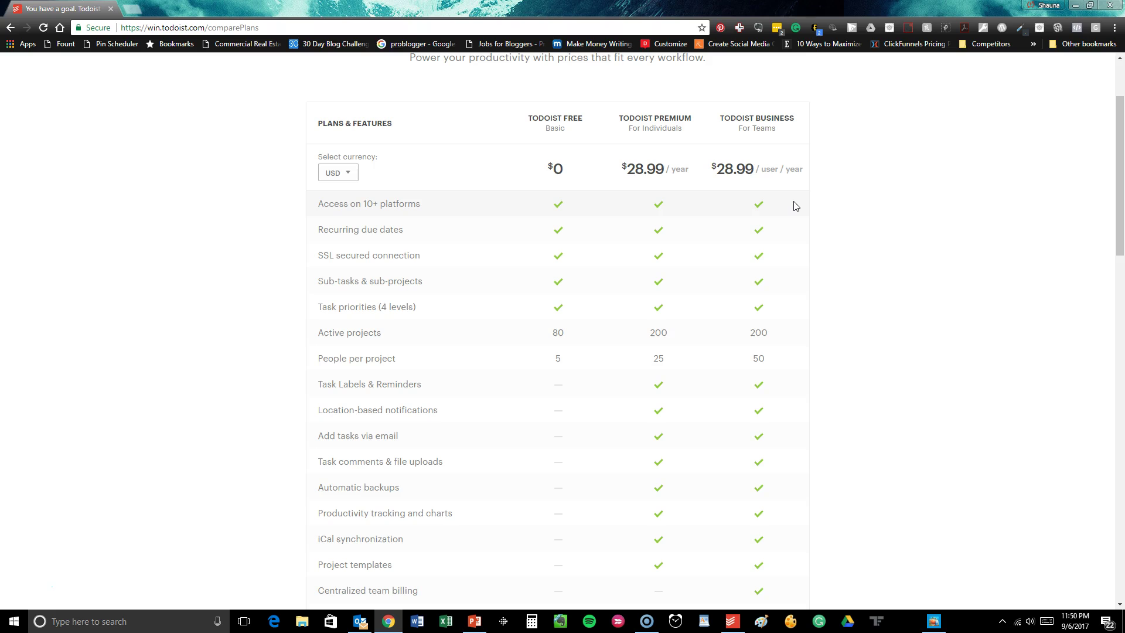
scroll(795, 206, down, 6)
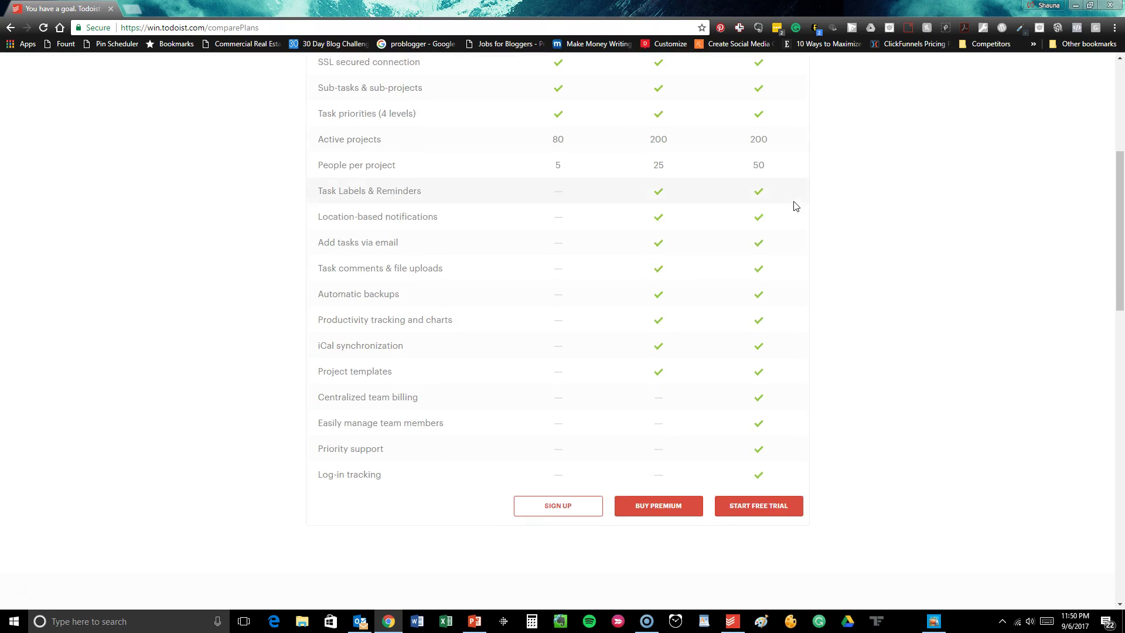
scroll(796, 205, up, 1)
scroll(795, 206, down, 6)
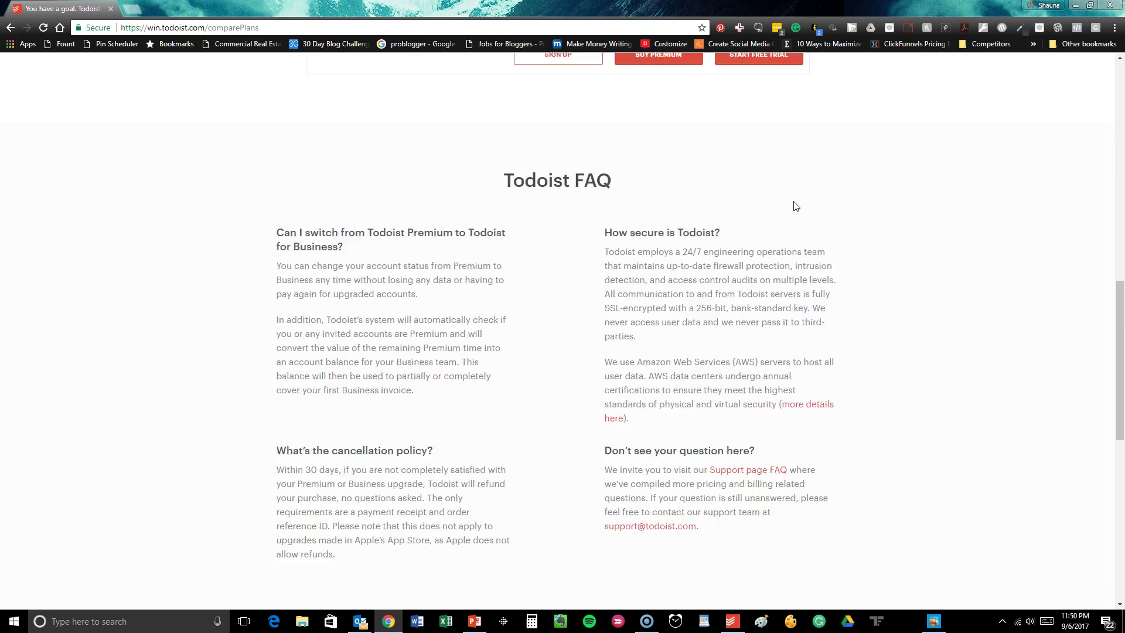
scroll(795, 206, down, 3)
scroll(796, 206, up, 14)
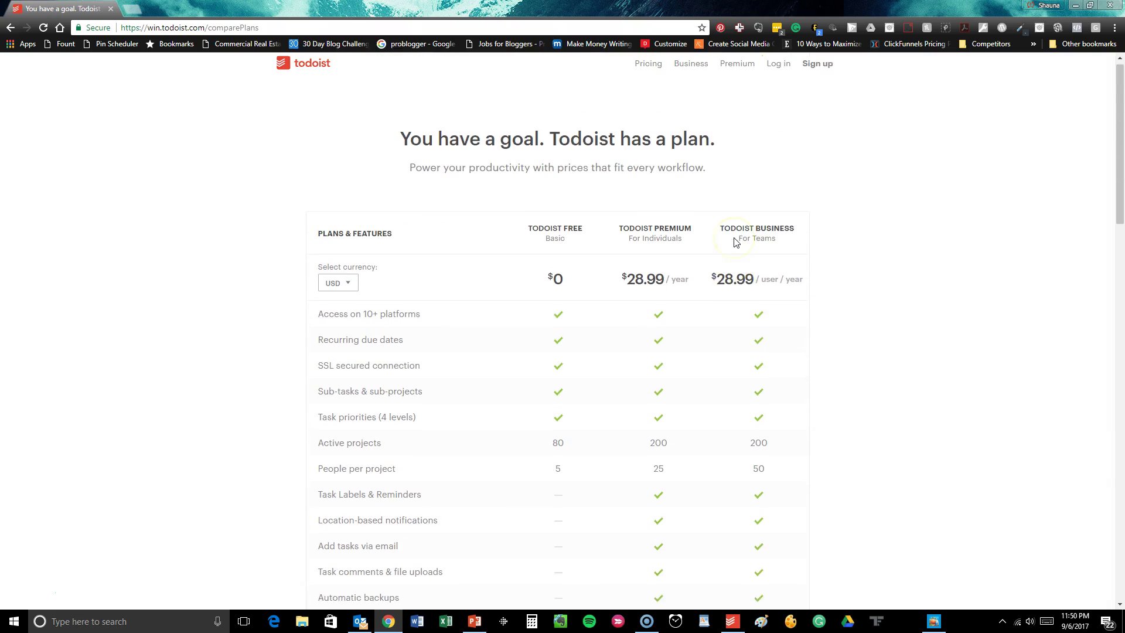
- Return to the Todoist home page via the todoist logo
click(311, 71)
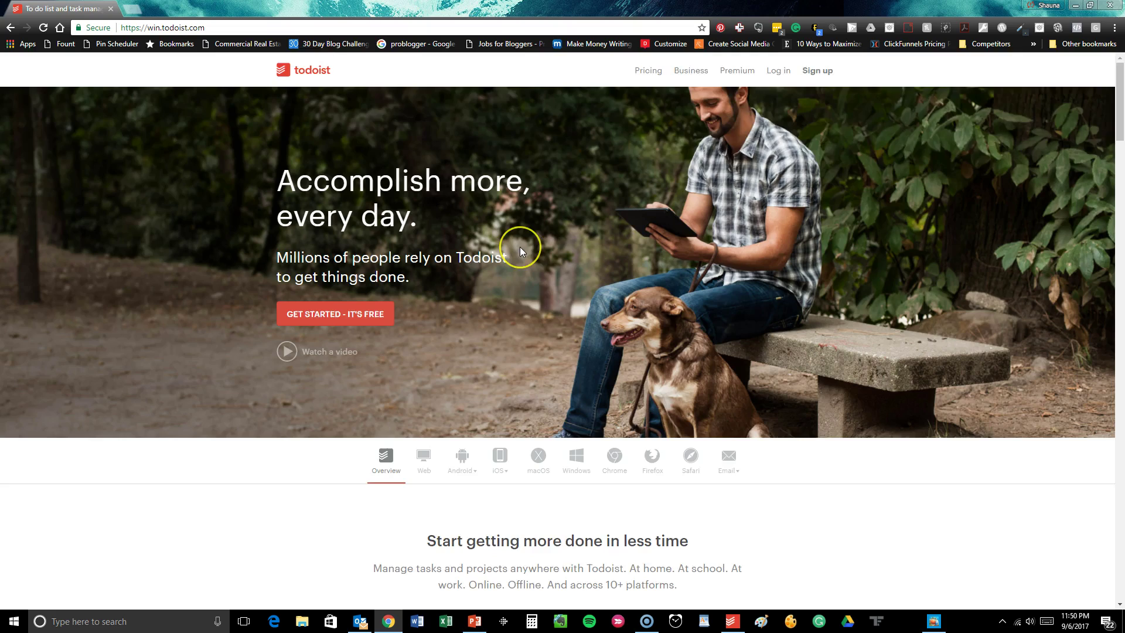
scroll(521, 251, down, 2)
scroll(519, 247, up, 2)
- Switch Chrome over to the IFTTT home page at ifttt.com
click(34, 557)
click(21, 601)
click(23, 589)
click(24, 592)
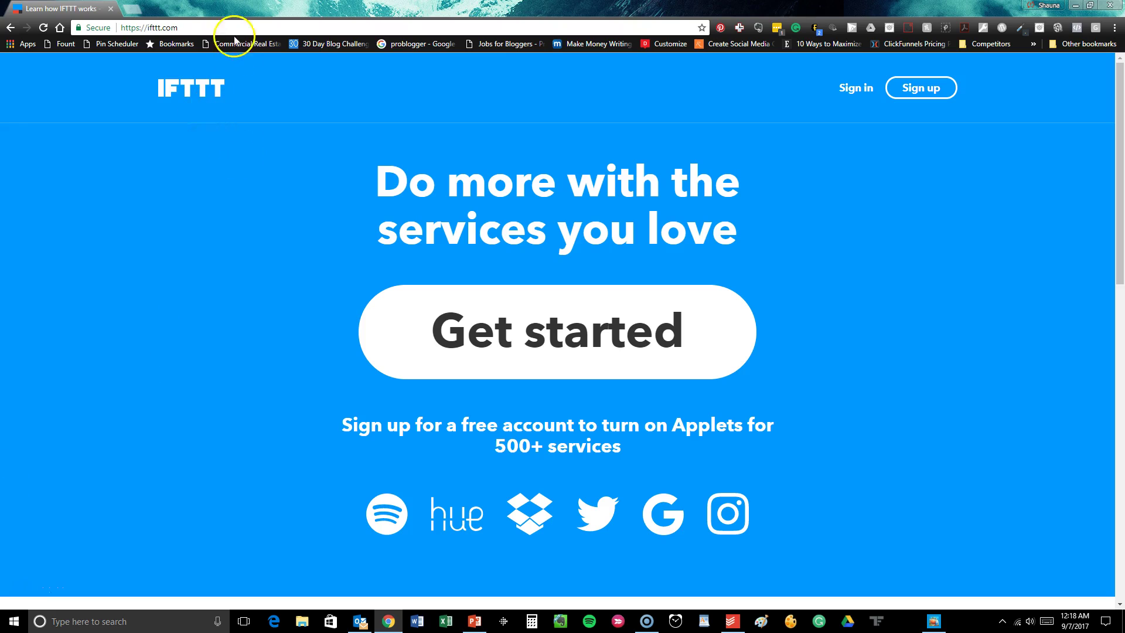
- Sign in to the IFTTT account and scroll through the My Applets list
click(156, 28)
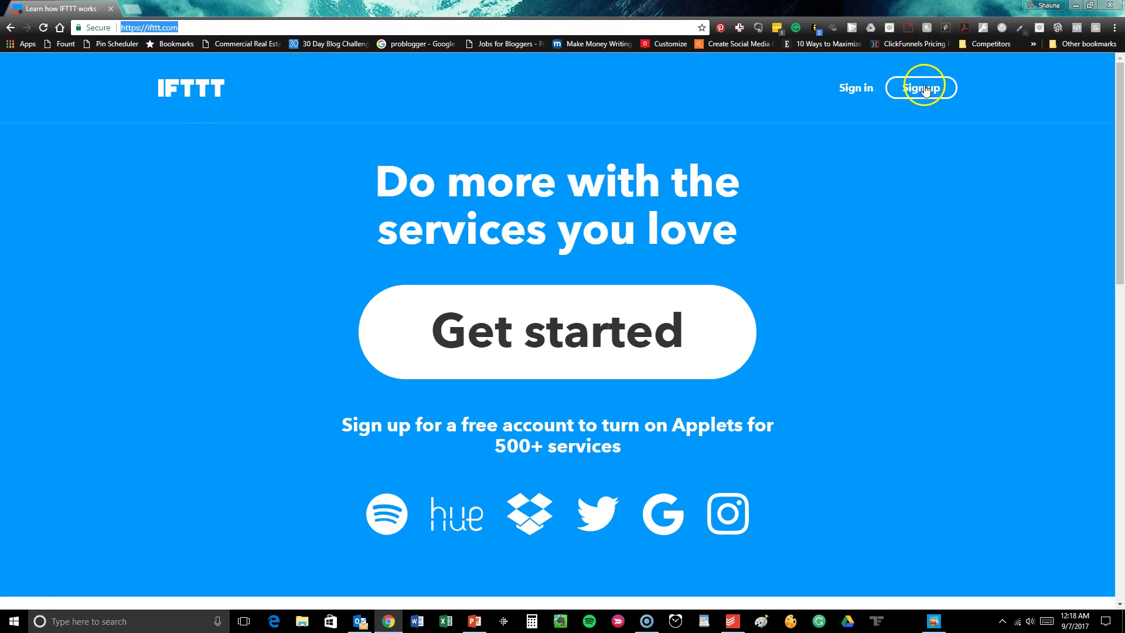
click(854, 89)
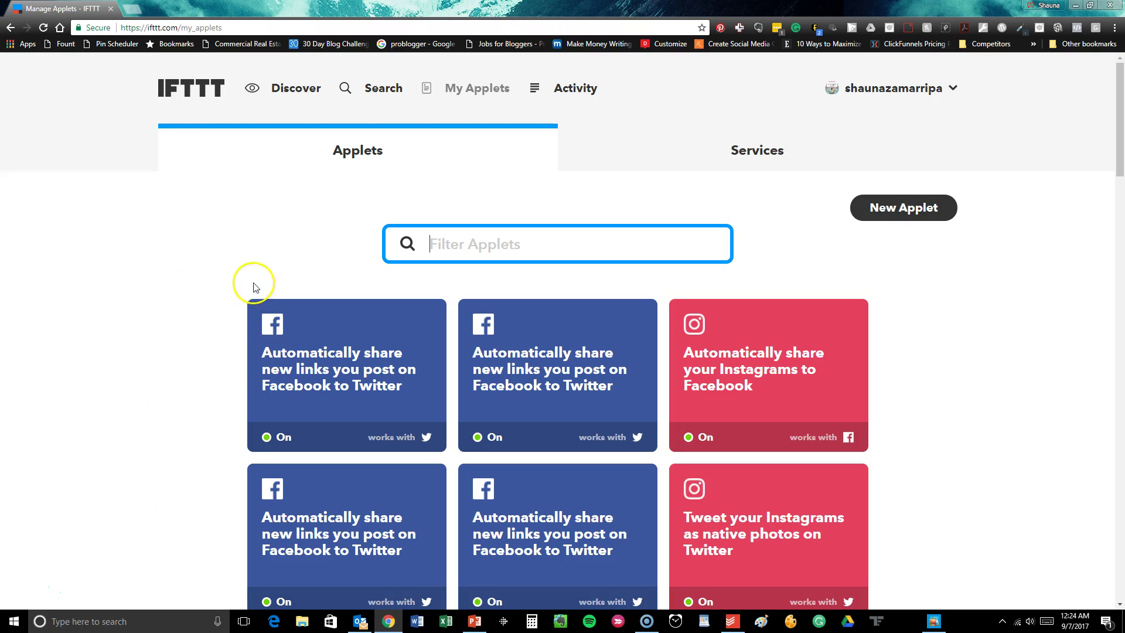
scroll(249, 258, down, 2)
scroll(251, 260, down, 12)
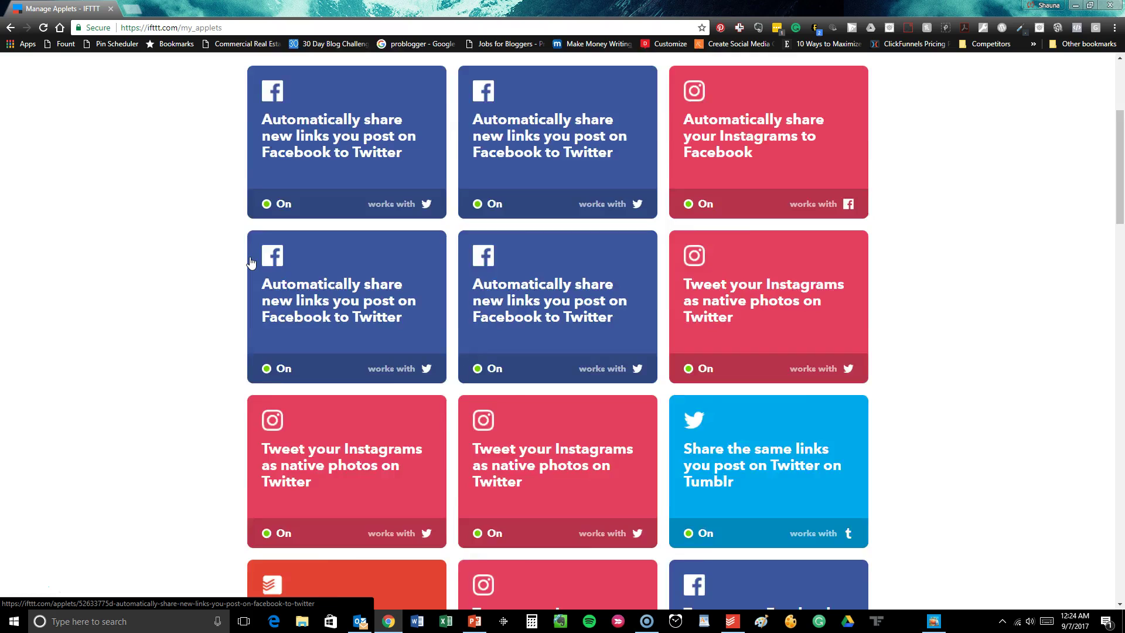
scroll(250, 260, down, 8)
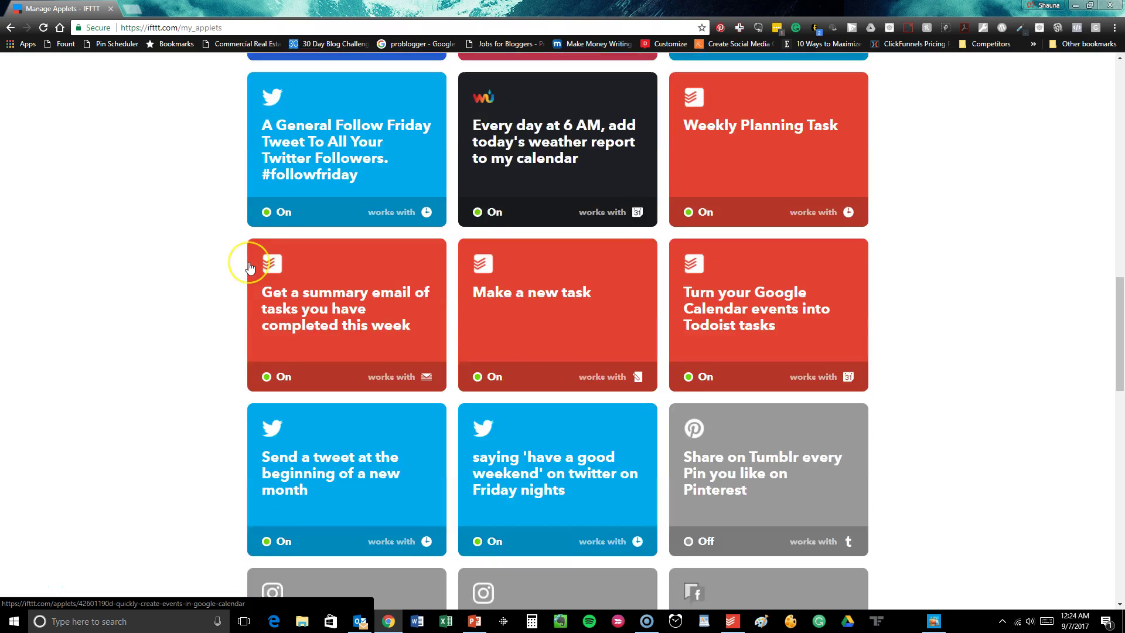
scroll(249, 264, up, 5)
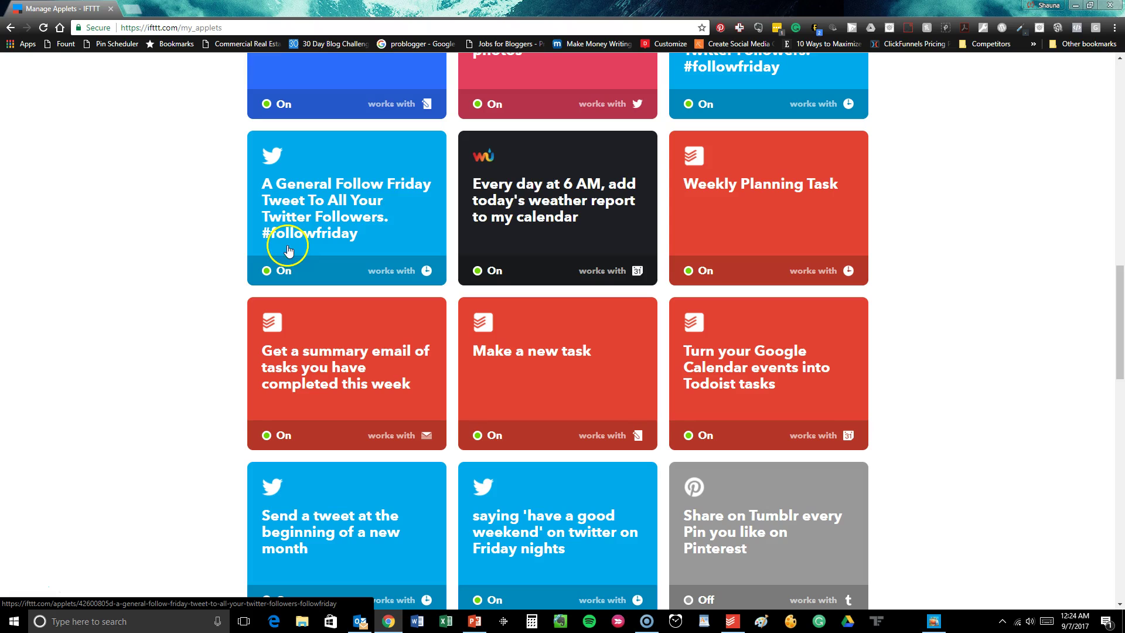
scroll(248, 169, down, 2)
scroll(248, 169, down, 6)
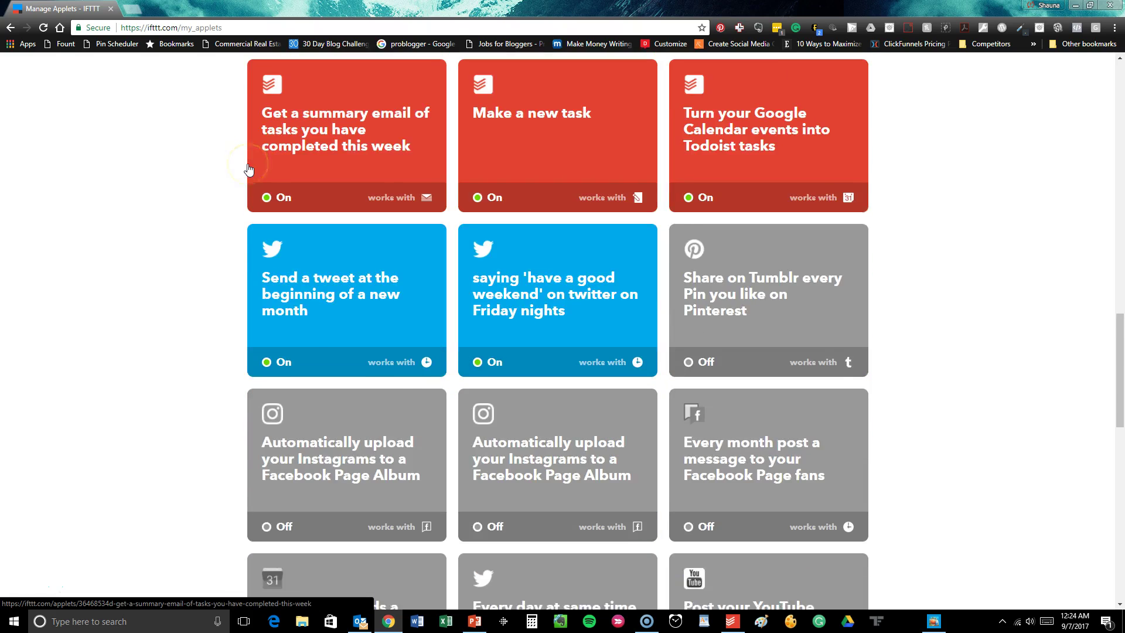
scroll(248, 169, down, 2)
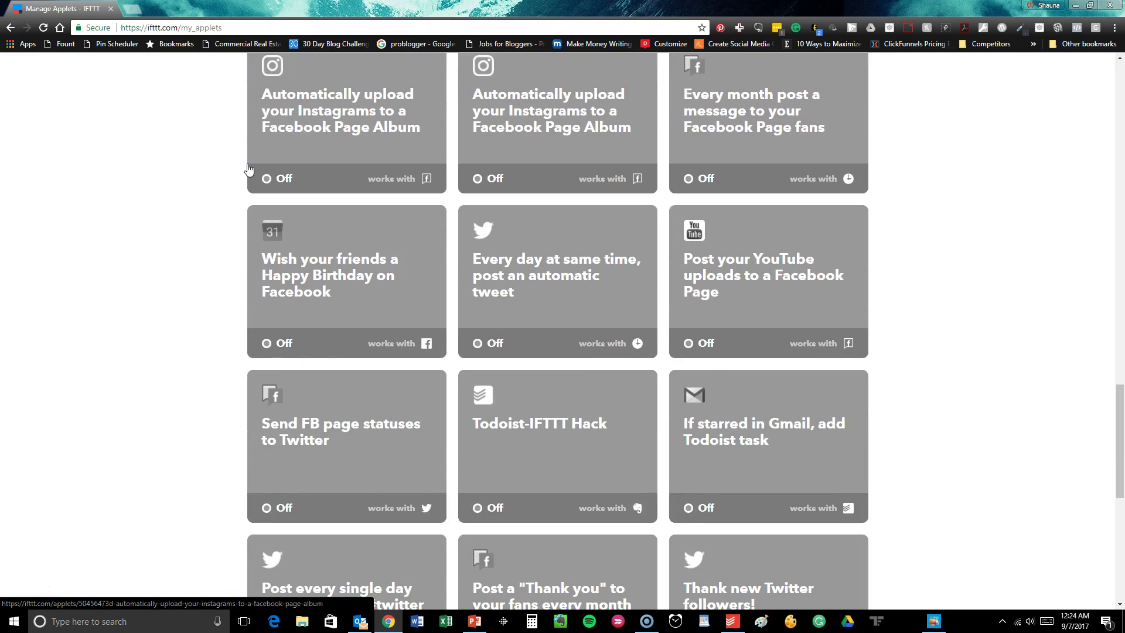
scroll(248, 168, up, 4)
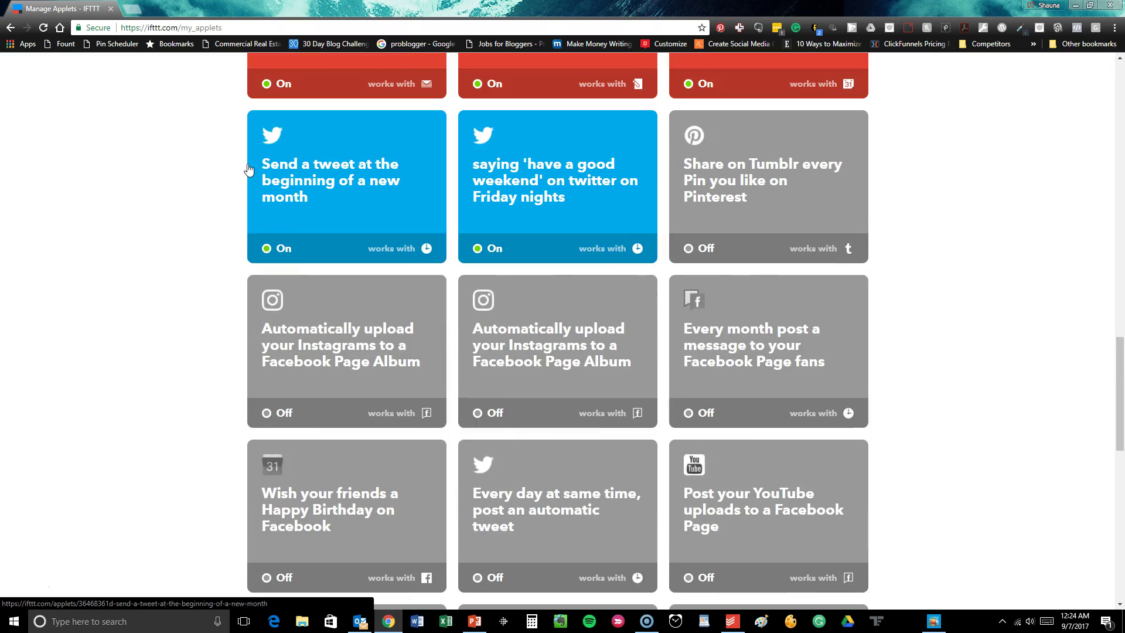
scroll(250, 173, up, 4)
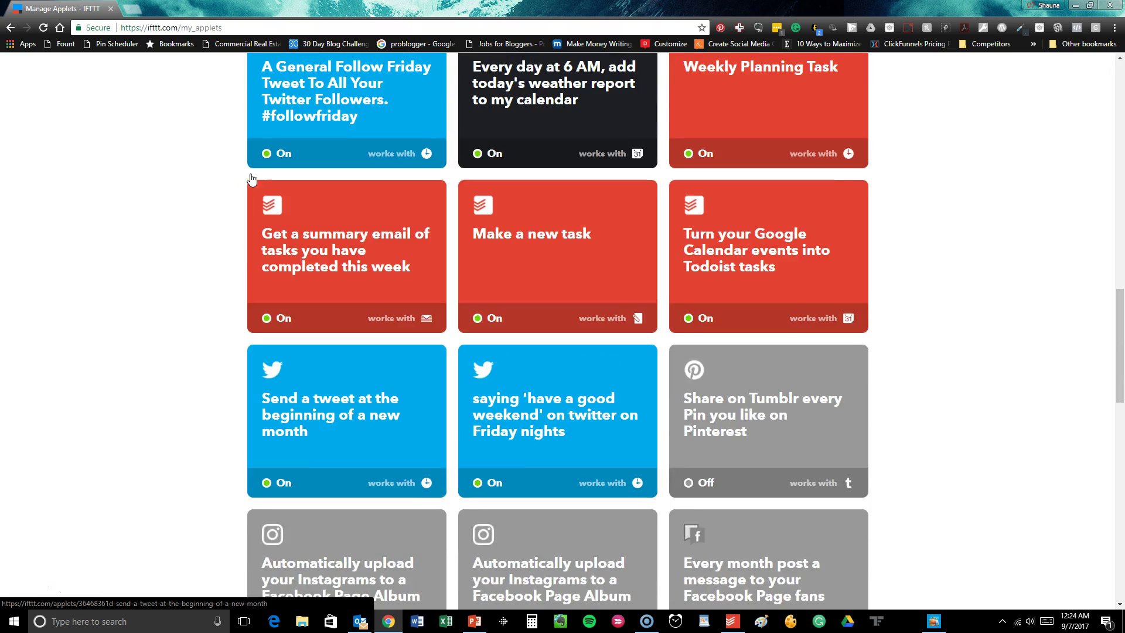
scroll(251, 177, down, 7)
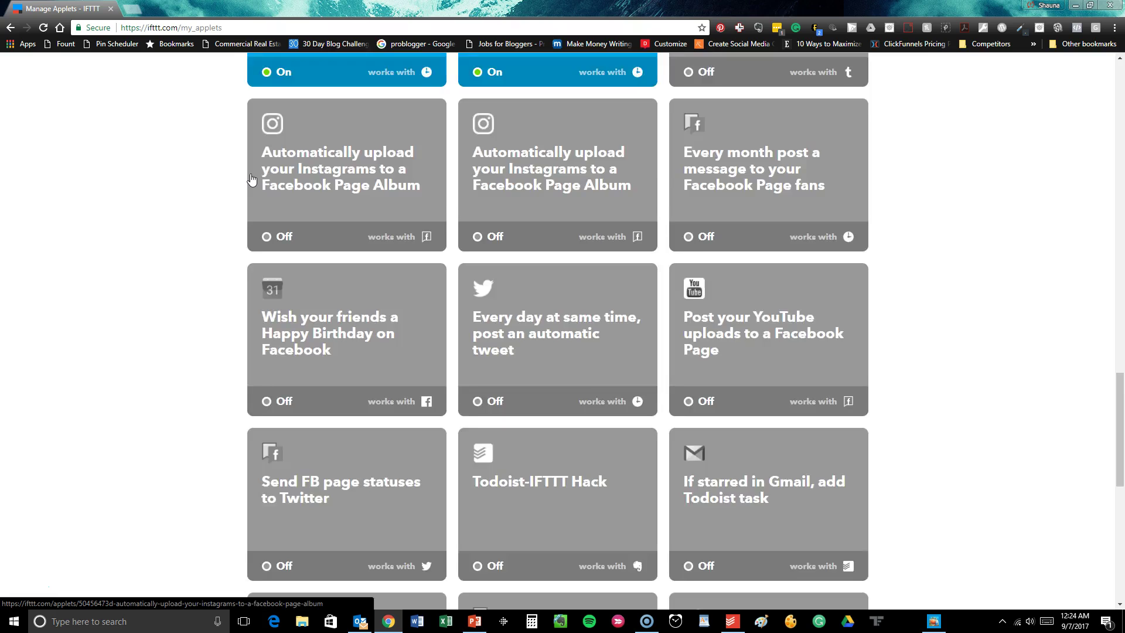
scroll(252, 179, down, 2)
scroll(252, 179, down, 3)
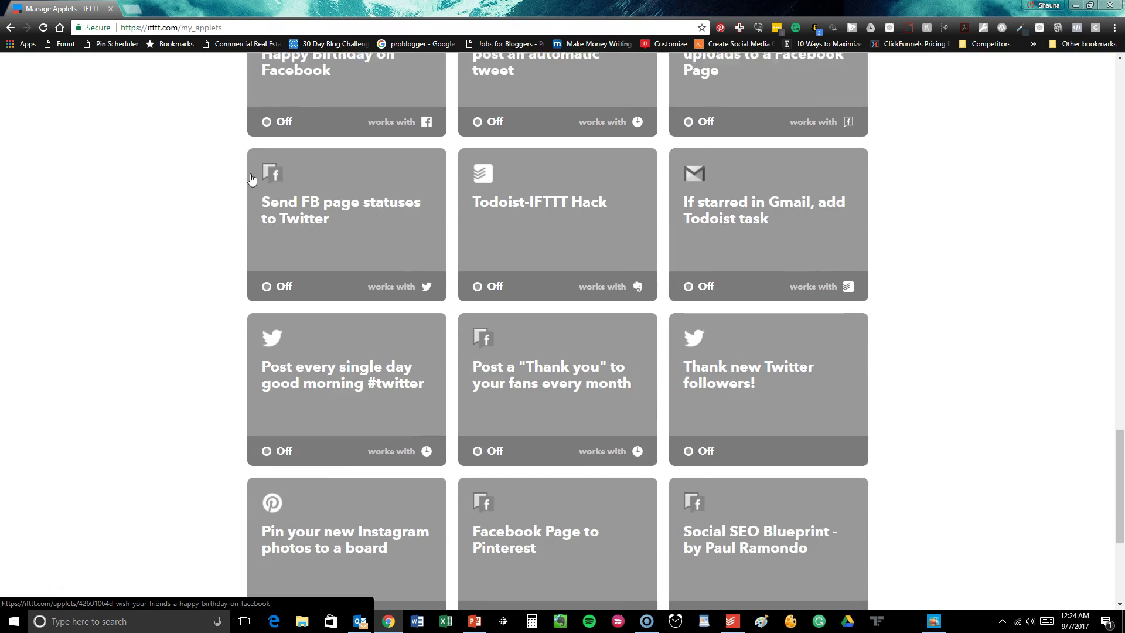
- View the Todoist-IFTTT Hack applet's details, then go back to My Applets
click(620, 198)
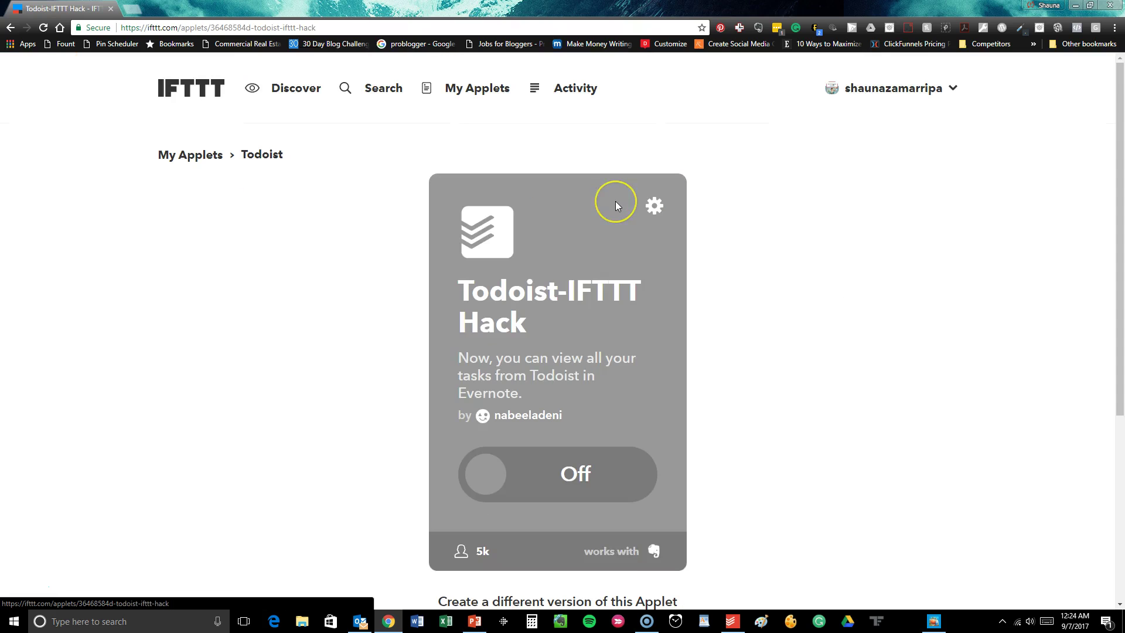
scroll(615, 201, down, 2)
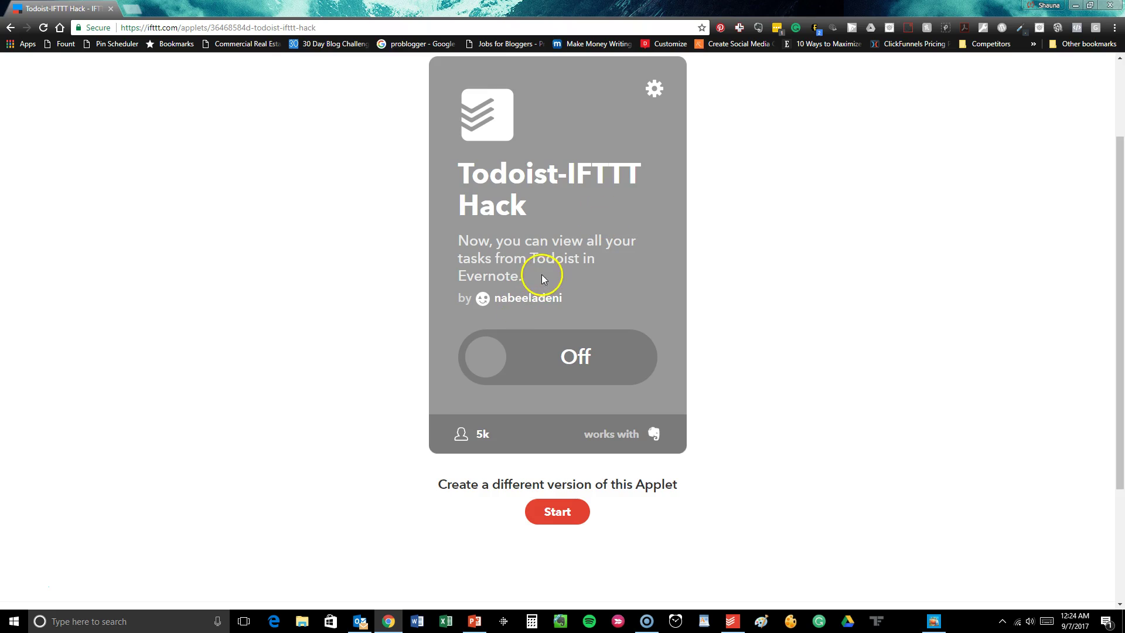
scroll(541, 274, up, 2)
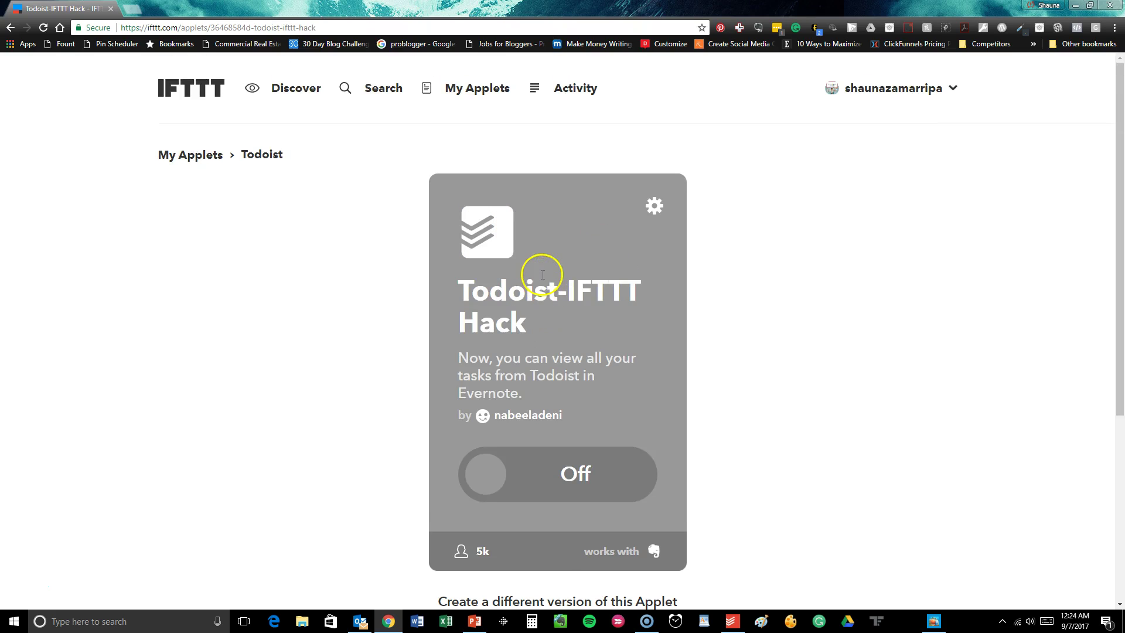
click(11, 27)
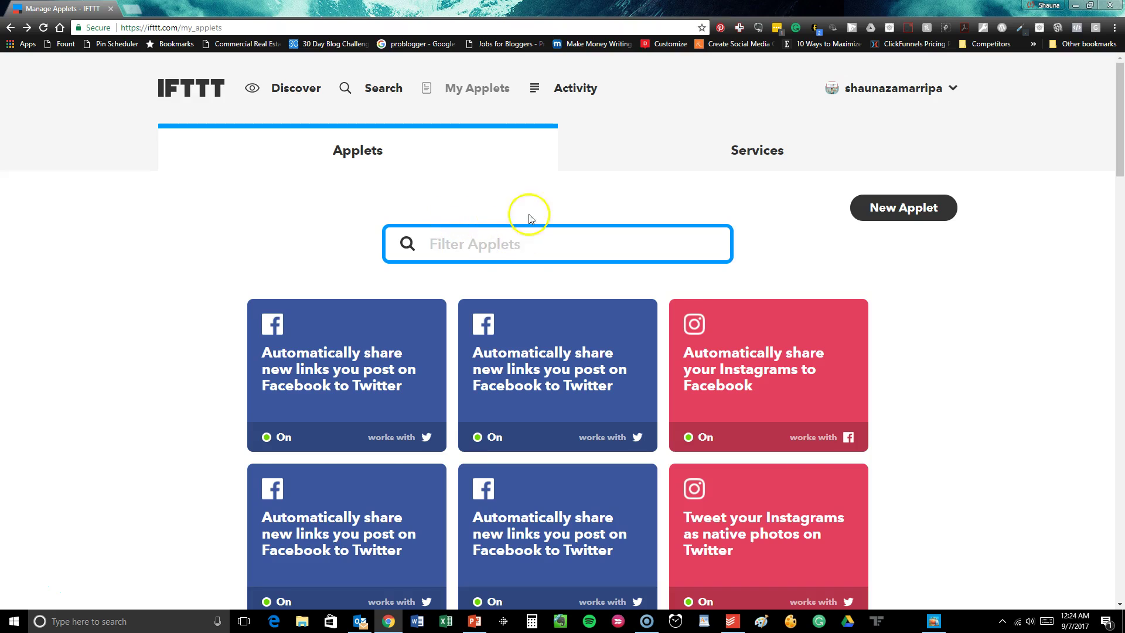
- Scroll down My Applets to the Weekly Planning Task card
scroll(528, 223, down, 9)
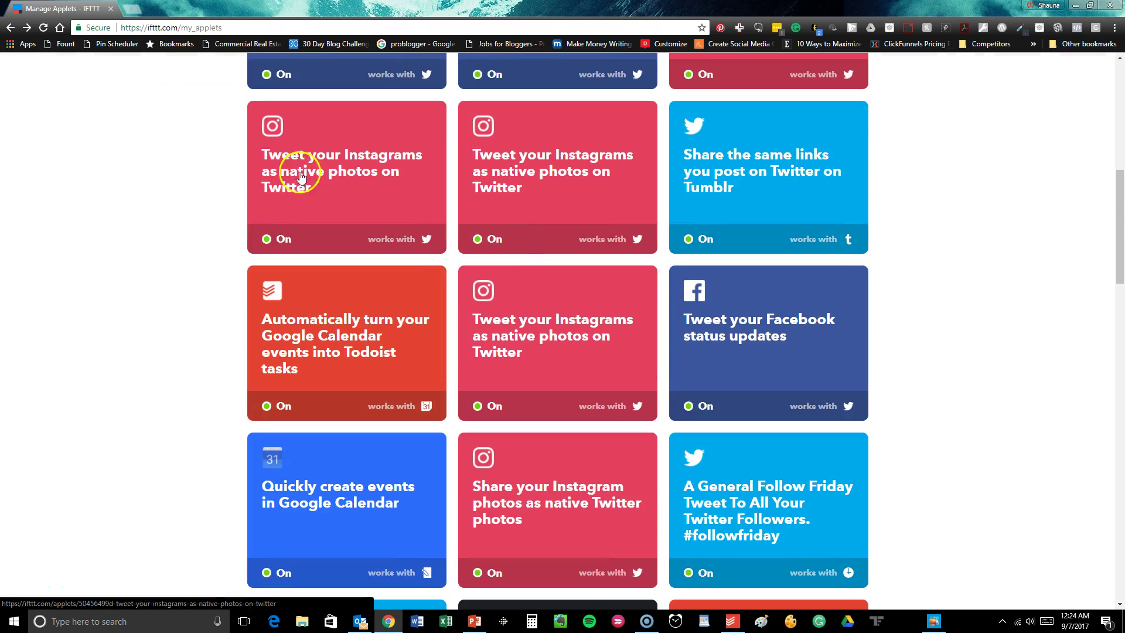
scroll(205, 180, up, 4)
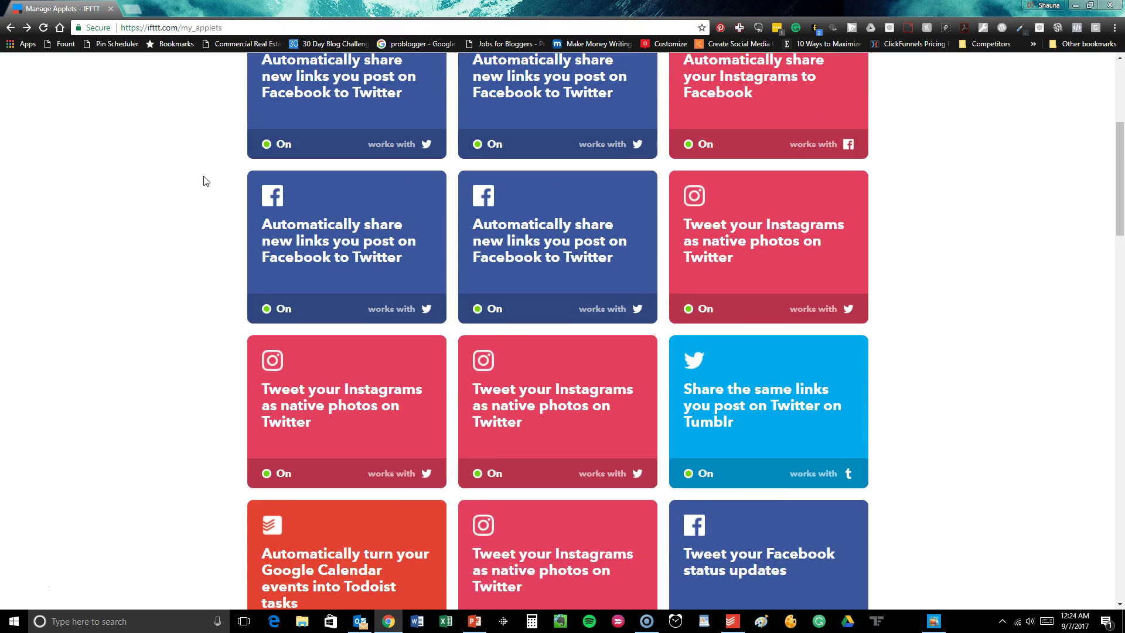
scroll(205, 180, down, 4)
scroll(205, 180, down, 2)
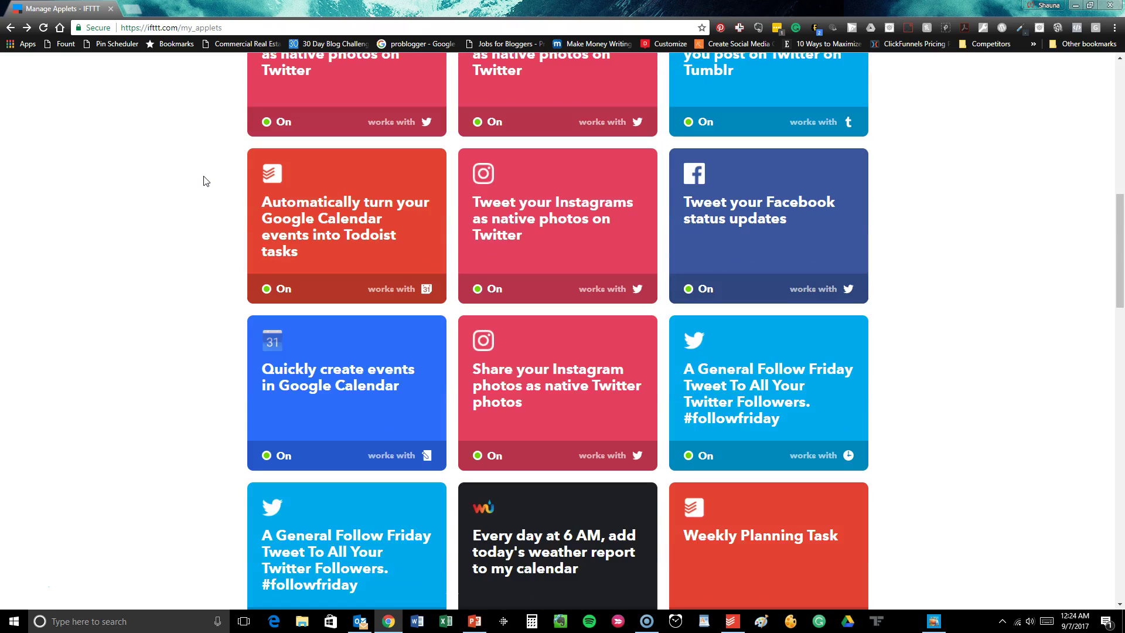
scroll(307, 252, down, 1)
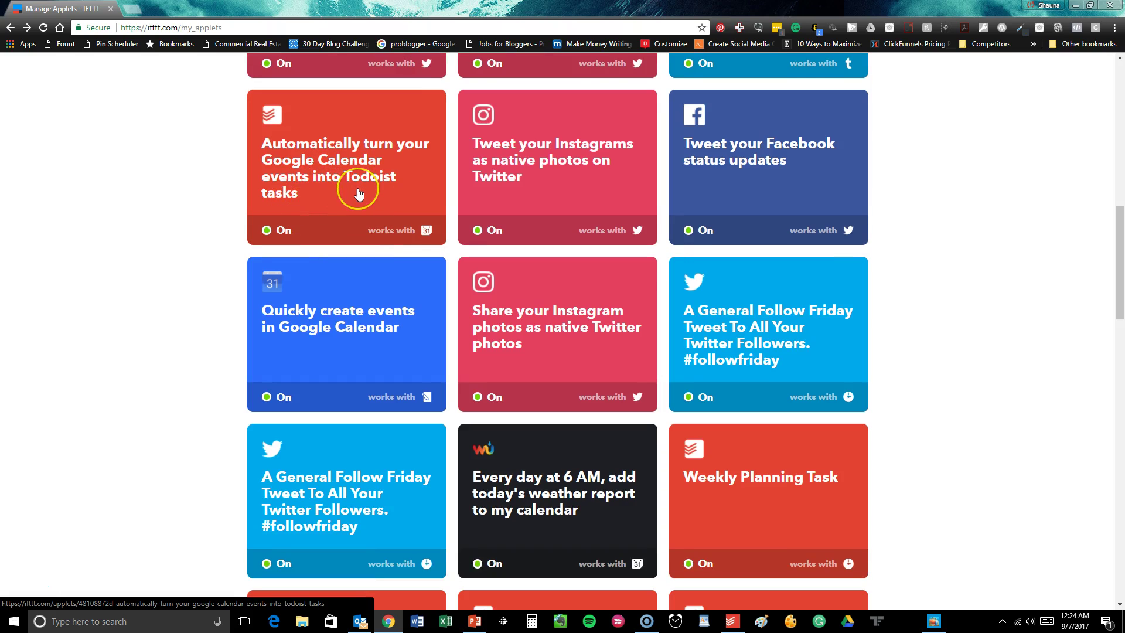
scroll(467, 243, down, 3)
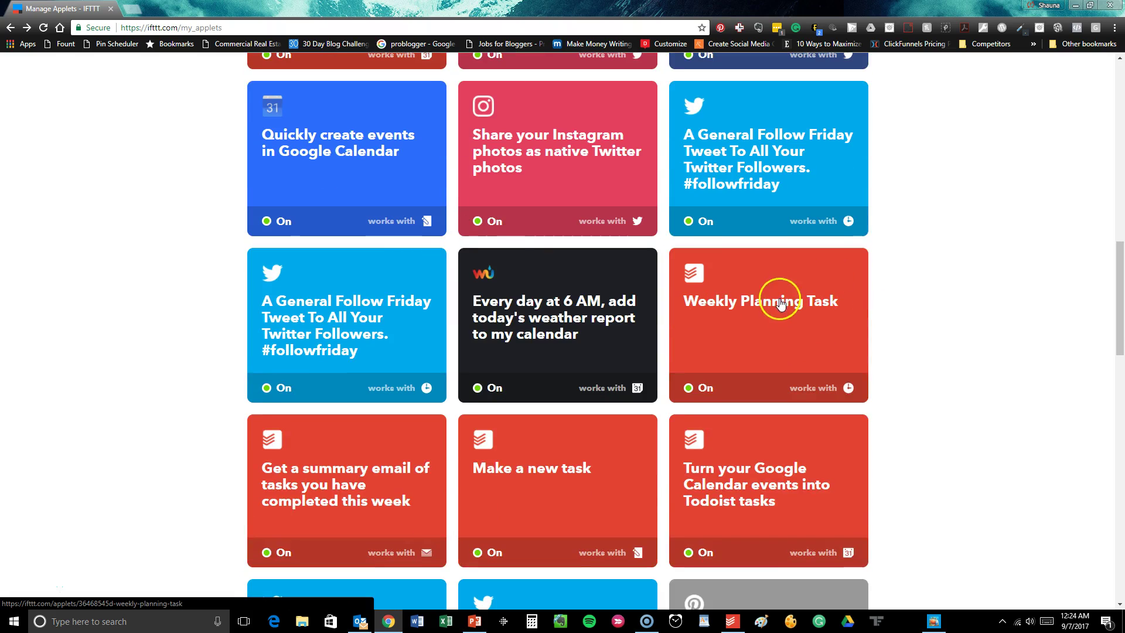
- Open the Weekly Planning Task applet and switch its On toggle off
click(823, 351)
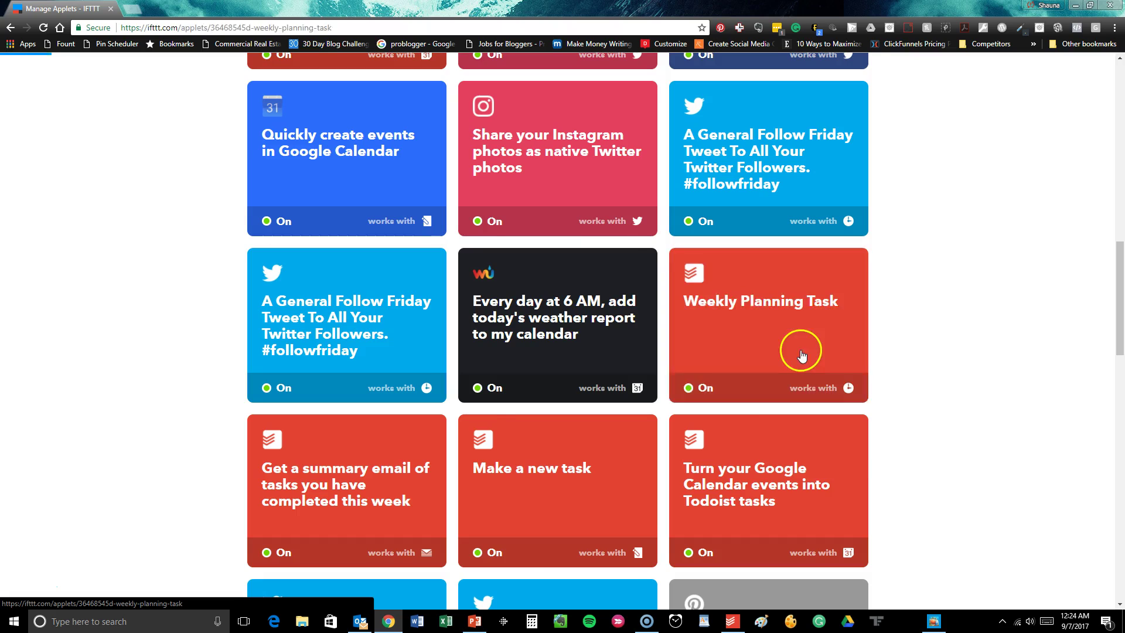
scroll(487, 346, down, 4)
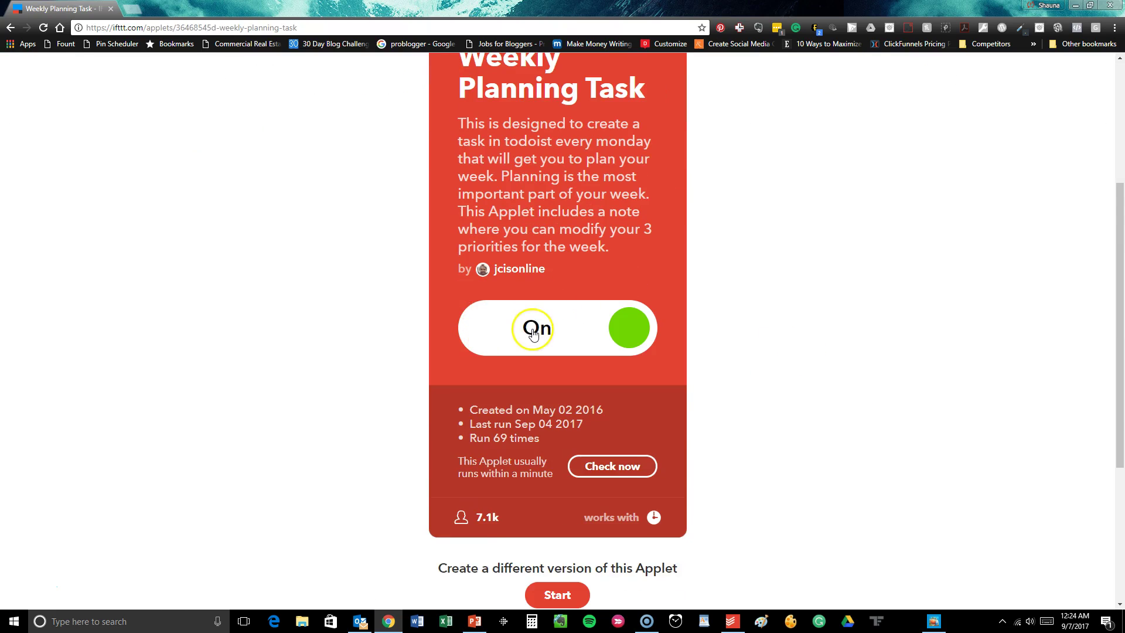
click(532, 334)
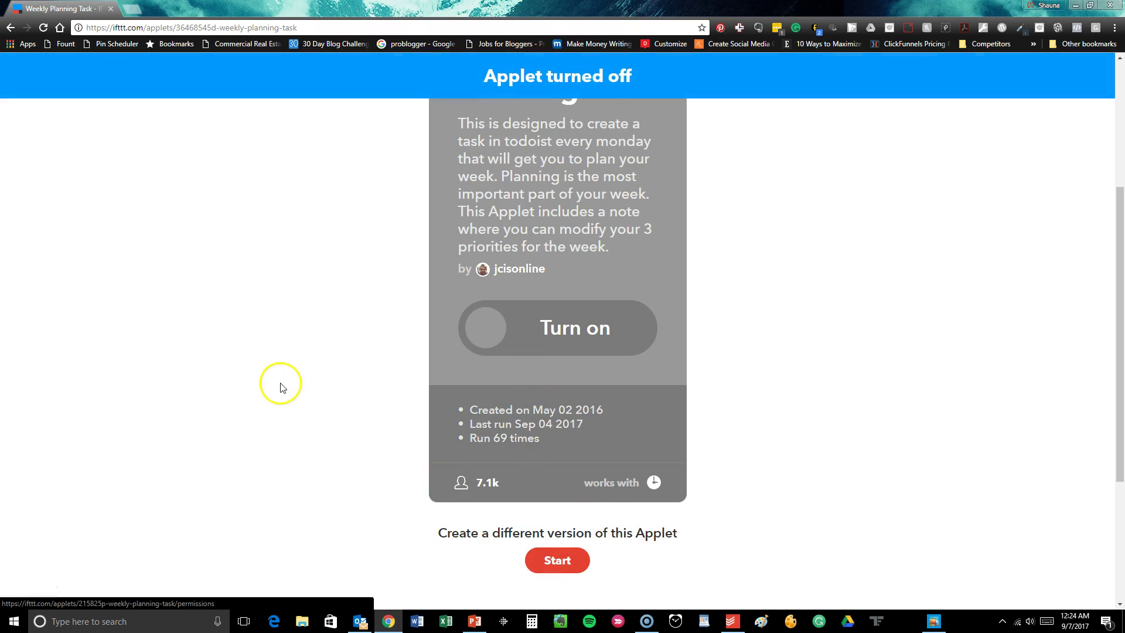
scroll(304, 362, up, 4)
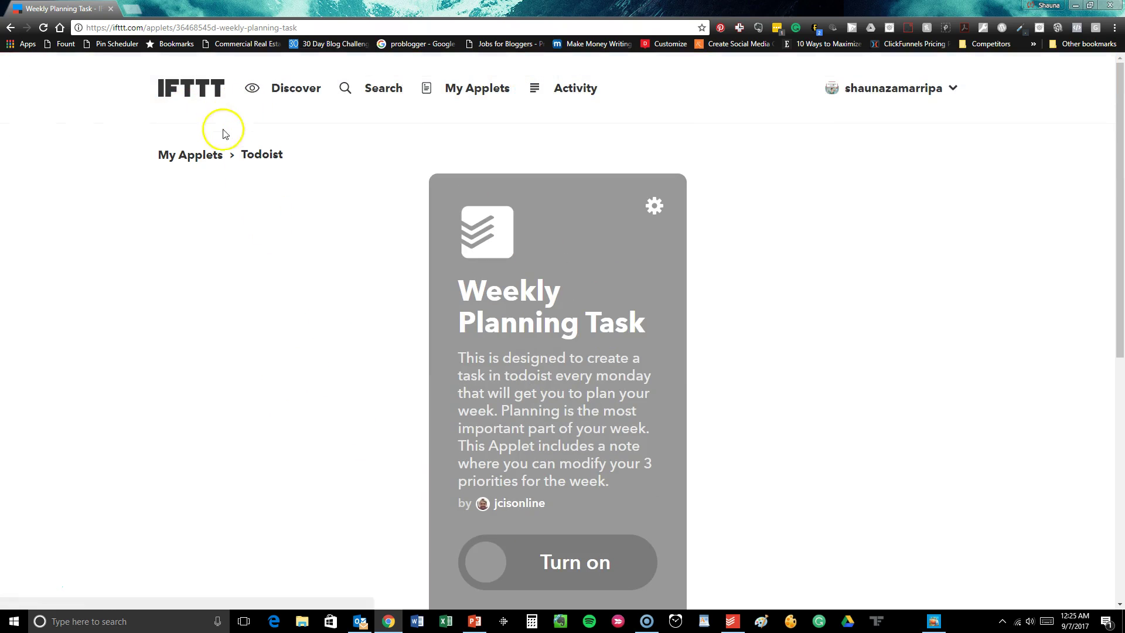
- Go back to My Applets and look over the Todoist applets, such as Make a new task
click(462, 89)
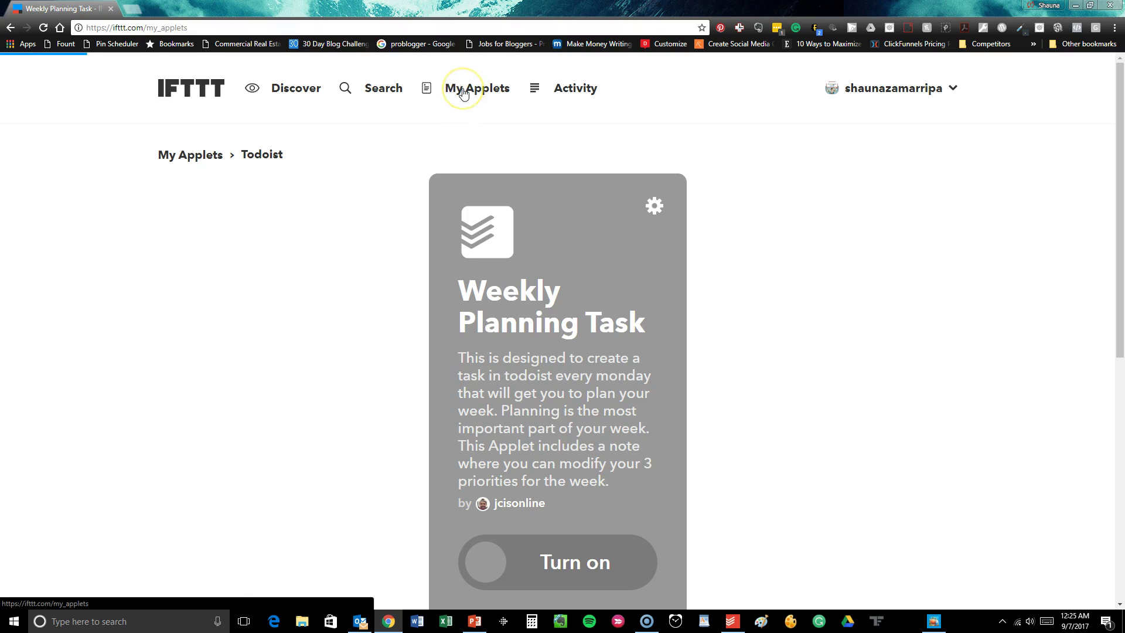
scroll(486, 257, down, 10)
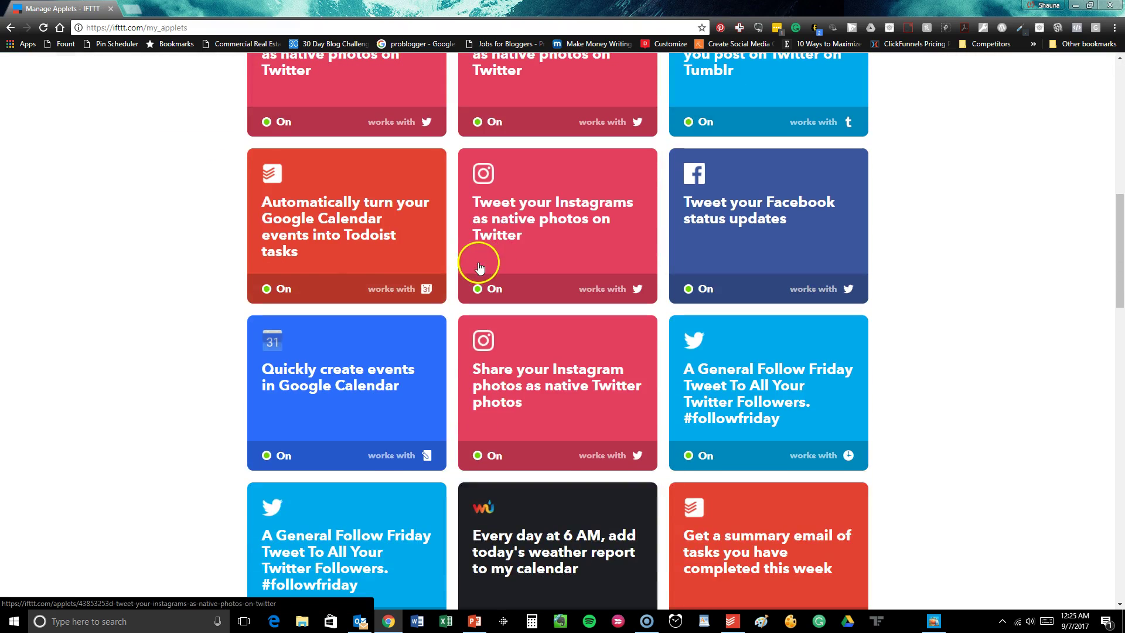
scroll(305, 247, down, 5)
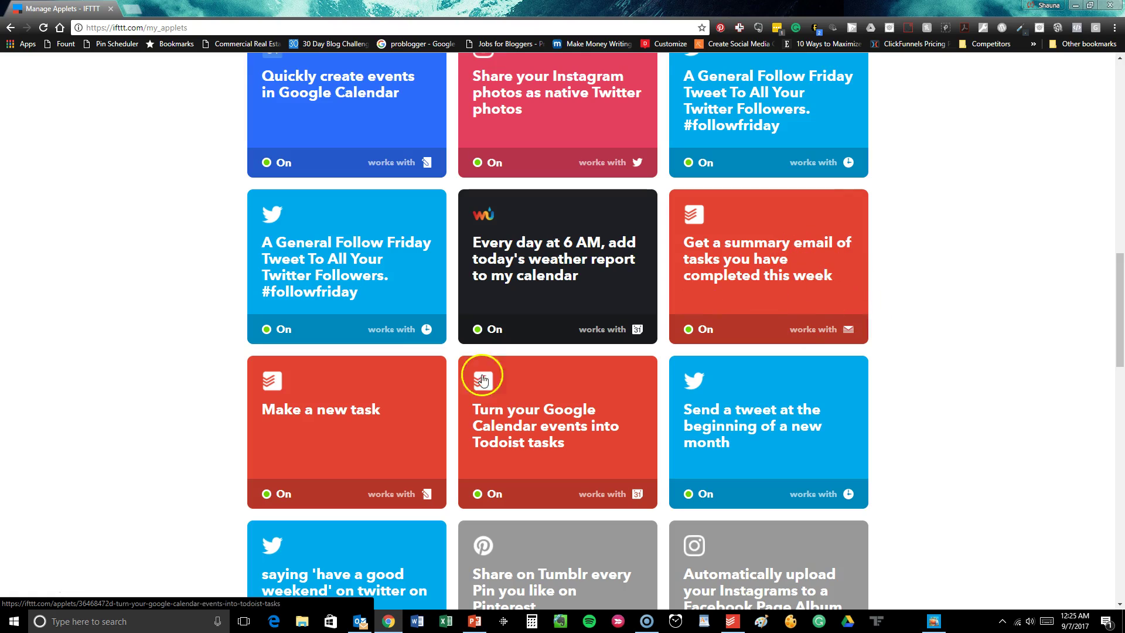
click(384, 432)
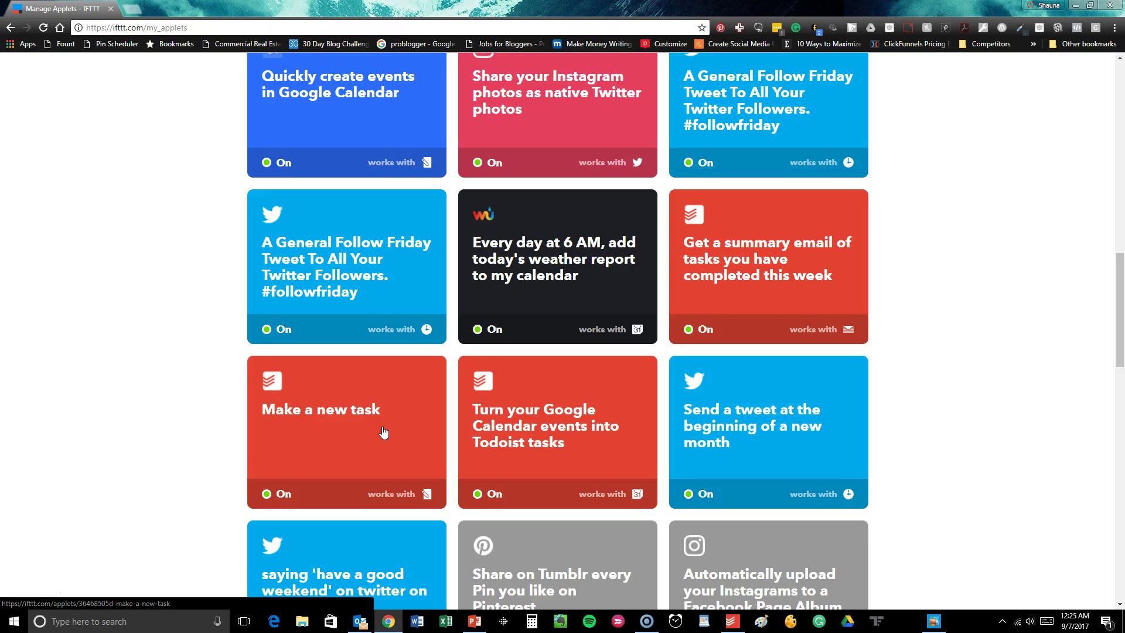
scroll(384, 432, down, 2)
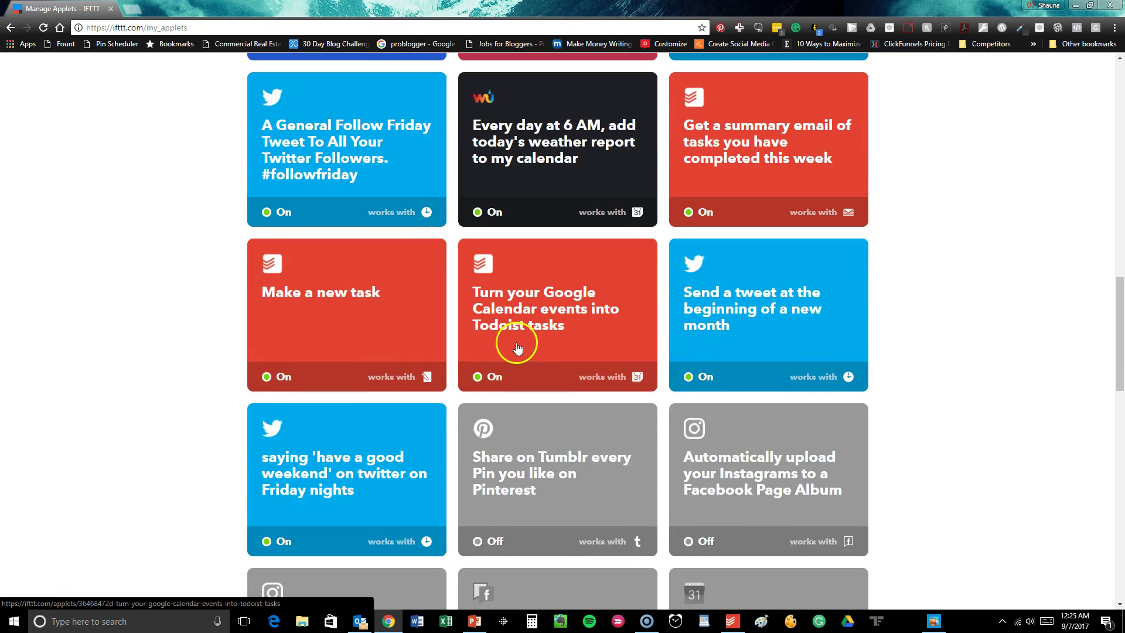
scroll(518, 348, down, 3)
scroll(518, 348, up, 7)
scroll(518, 349, up, 5)
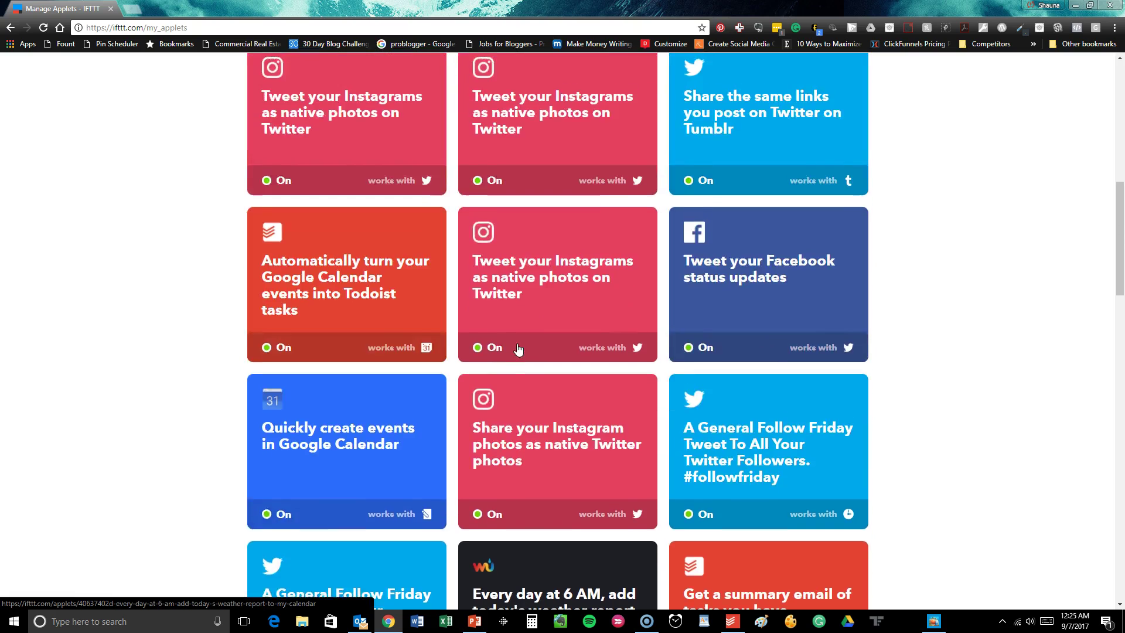
scroll(518, 349, up, 10)
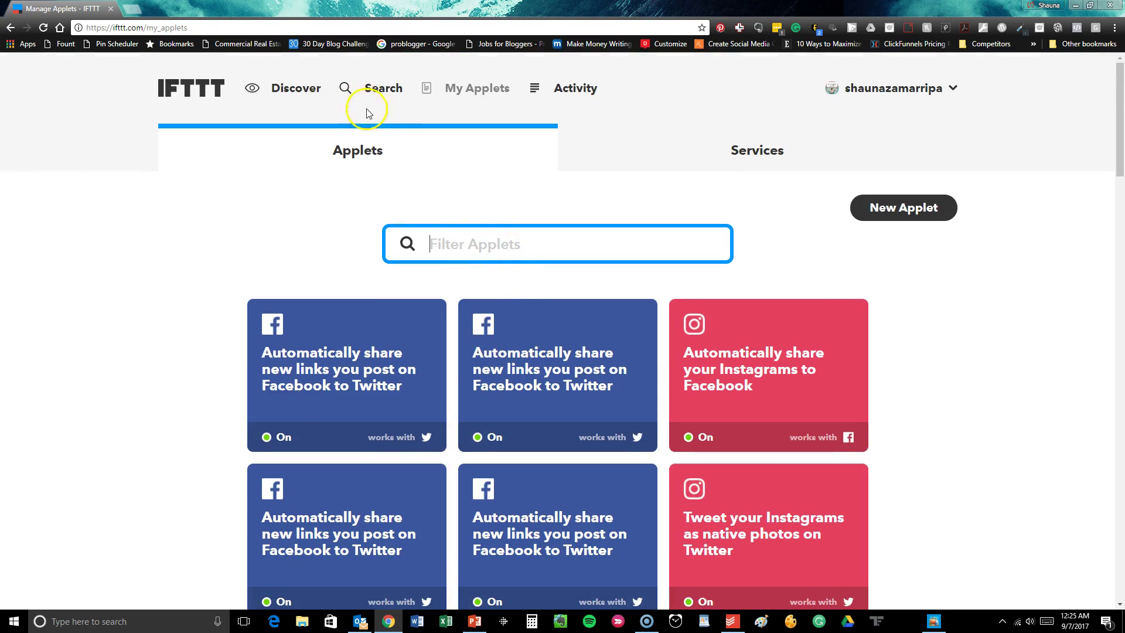
- Search IFTTT for 'todoist'
click(382, 88)
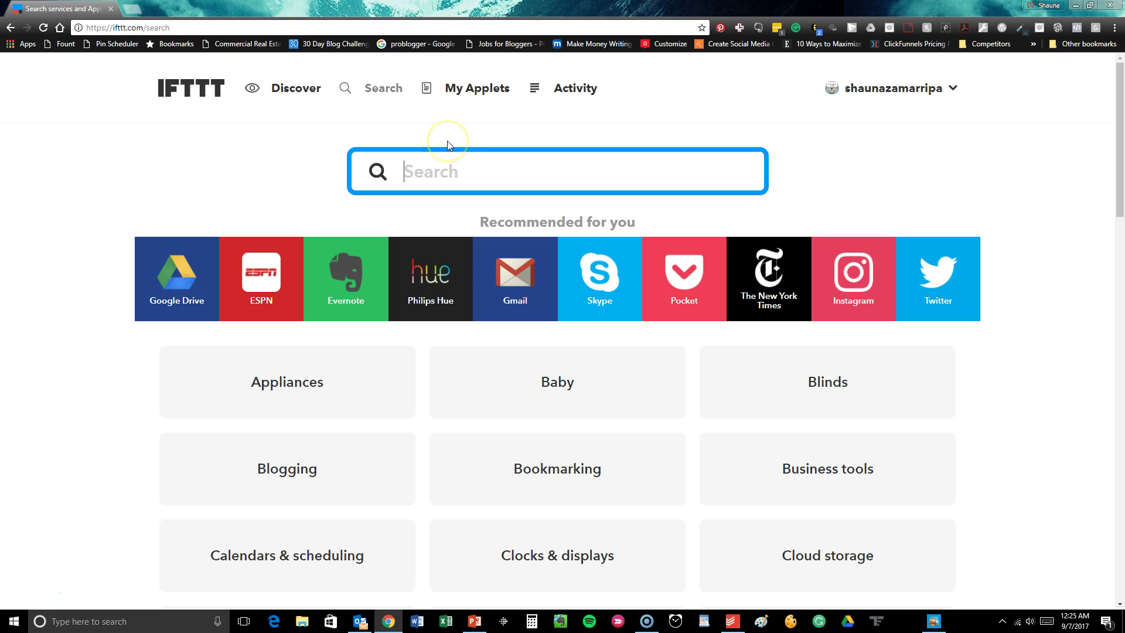
text(todi)
key(BackSpace)
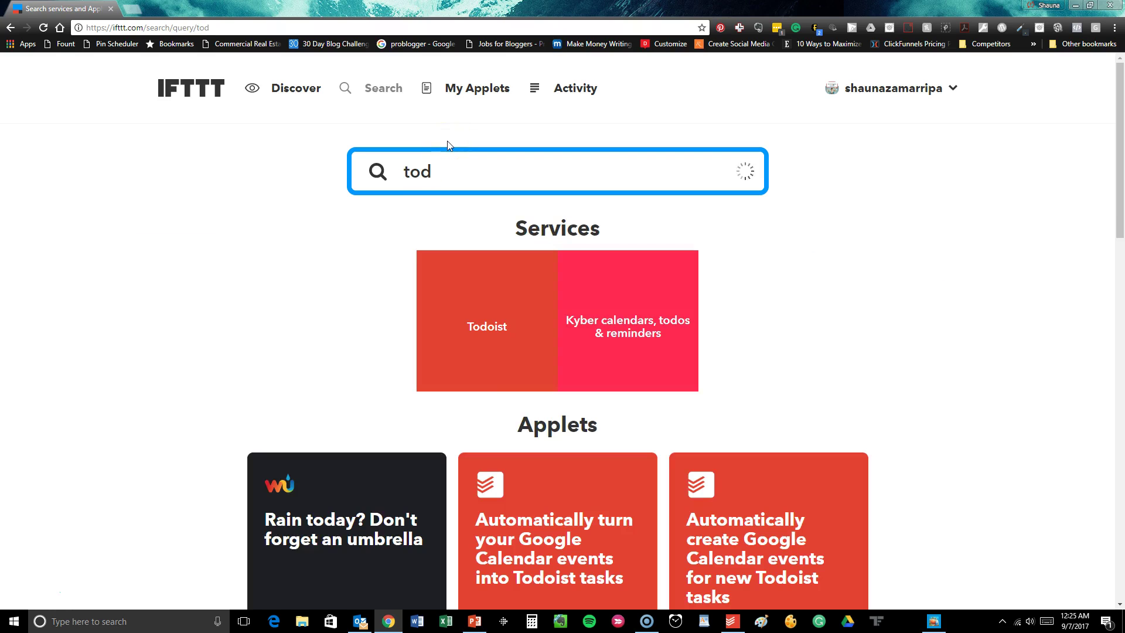
text(oist)
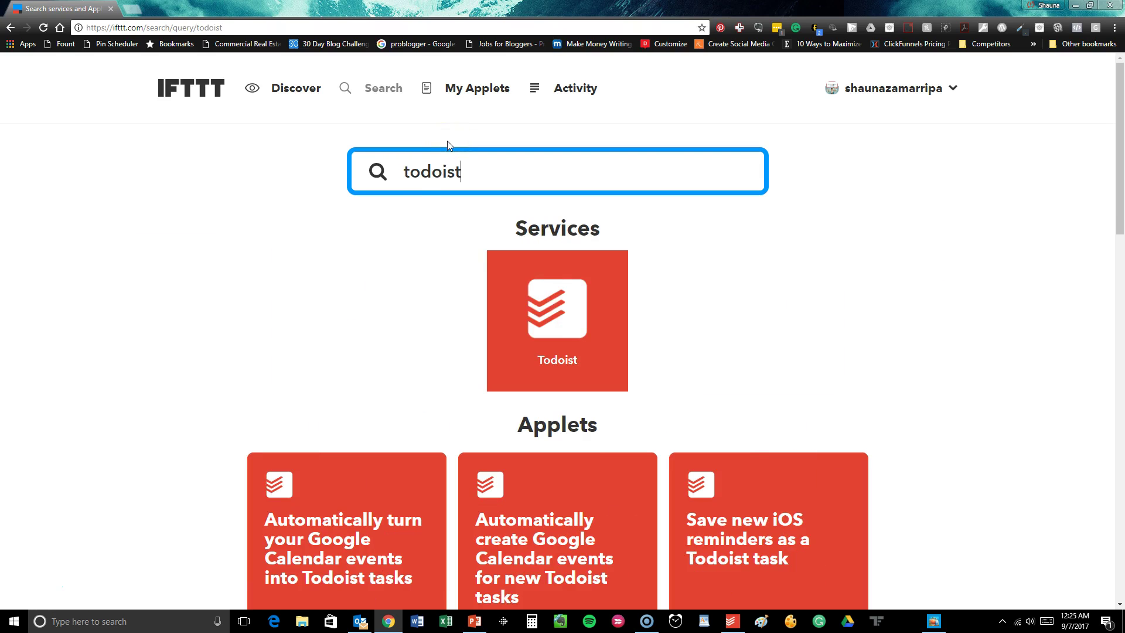
- Browse the Todoist service and applet results, such as Starred email creates reminder
scroll(437, 314, down, 5)
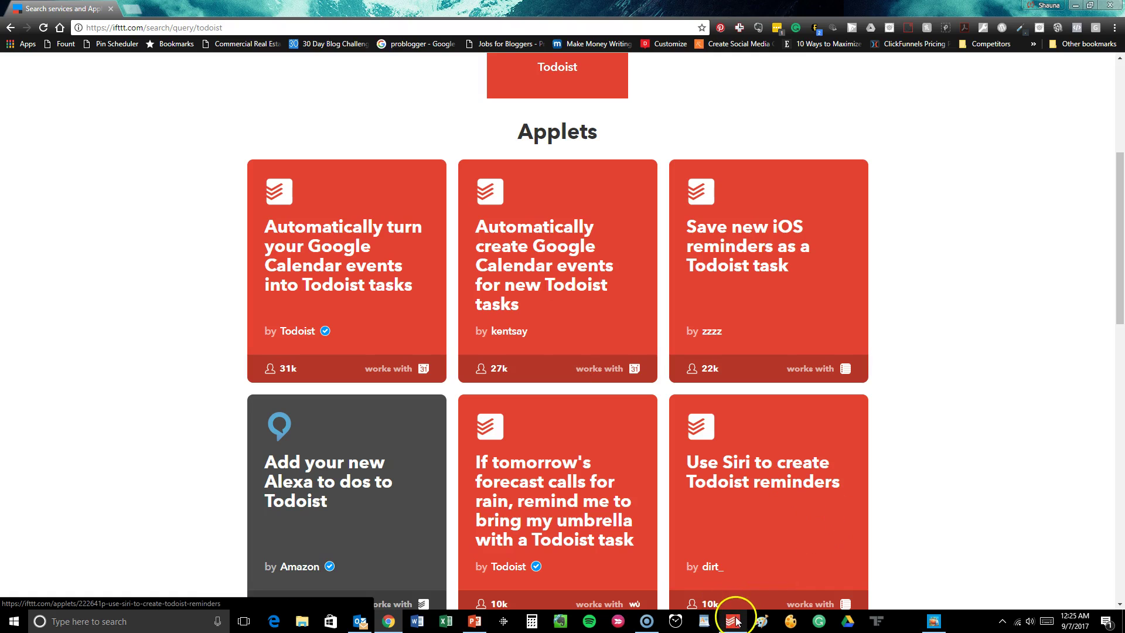
mouse_move(737, 622)
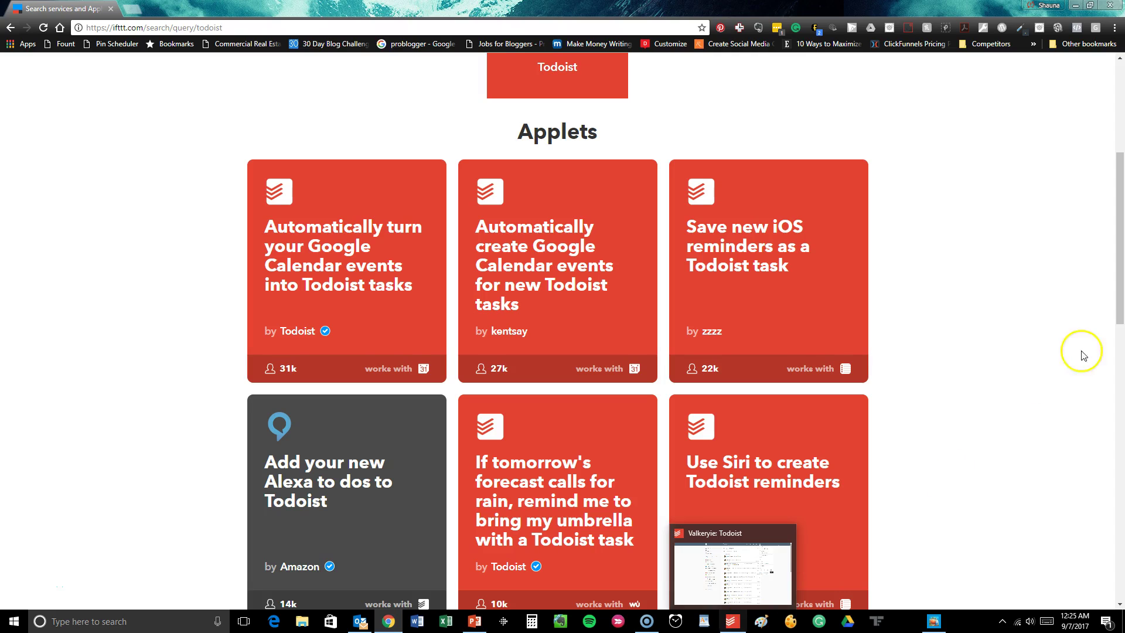
scroll(1049, 343, down, 3)
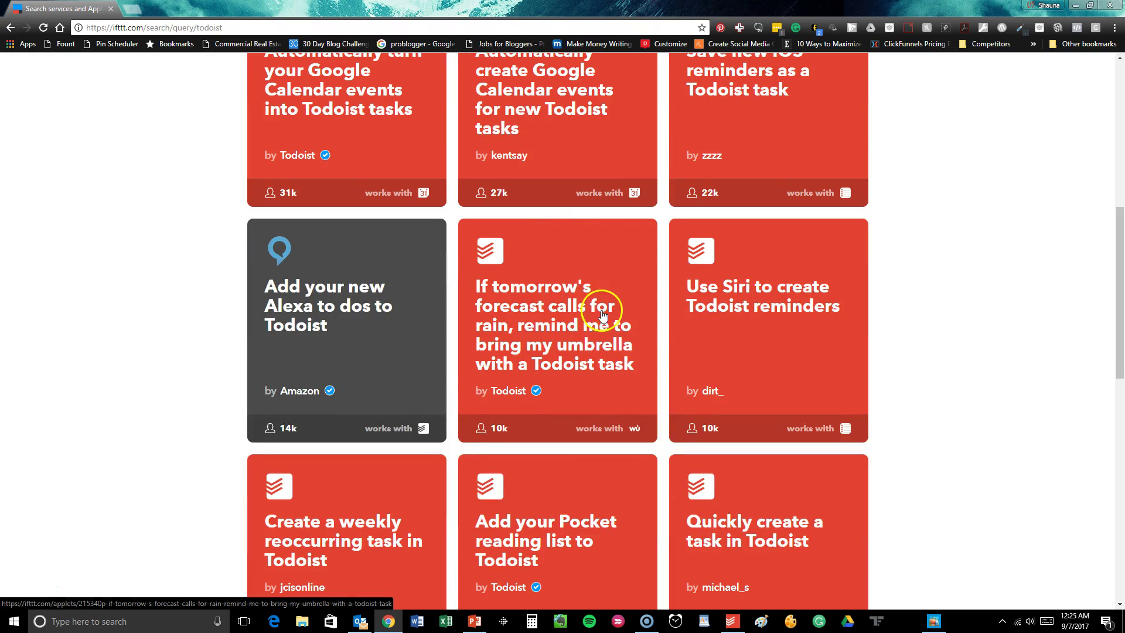
scroll(603, 314, down, 2)
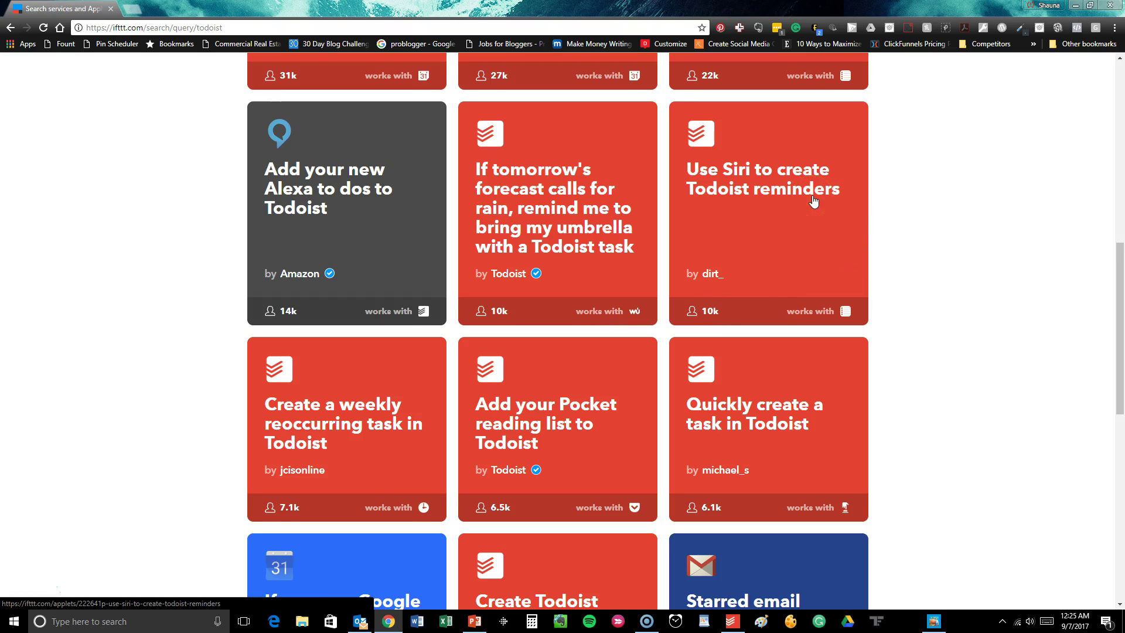
scroll(814, 201, down, 6)
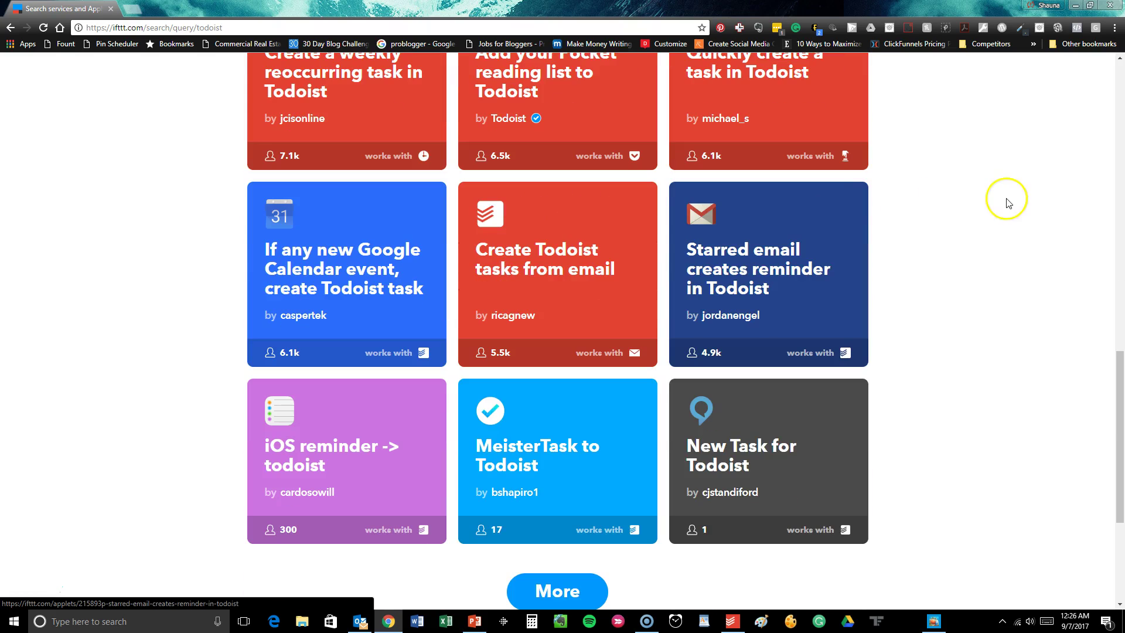
scroll(1006, 202, down, 2)
scroll(1006, 205, up, 3)
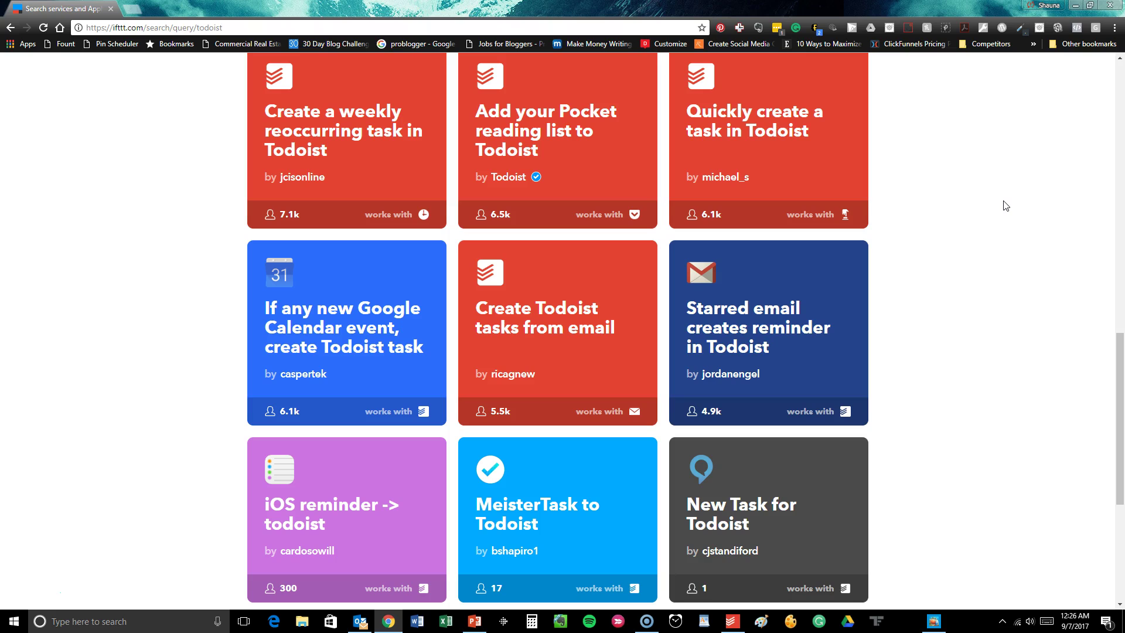
scroll(1006, 205, down, 2)
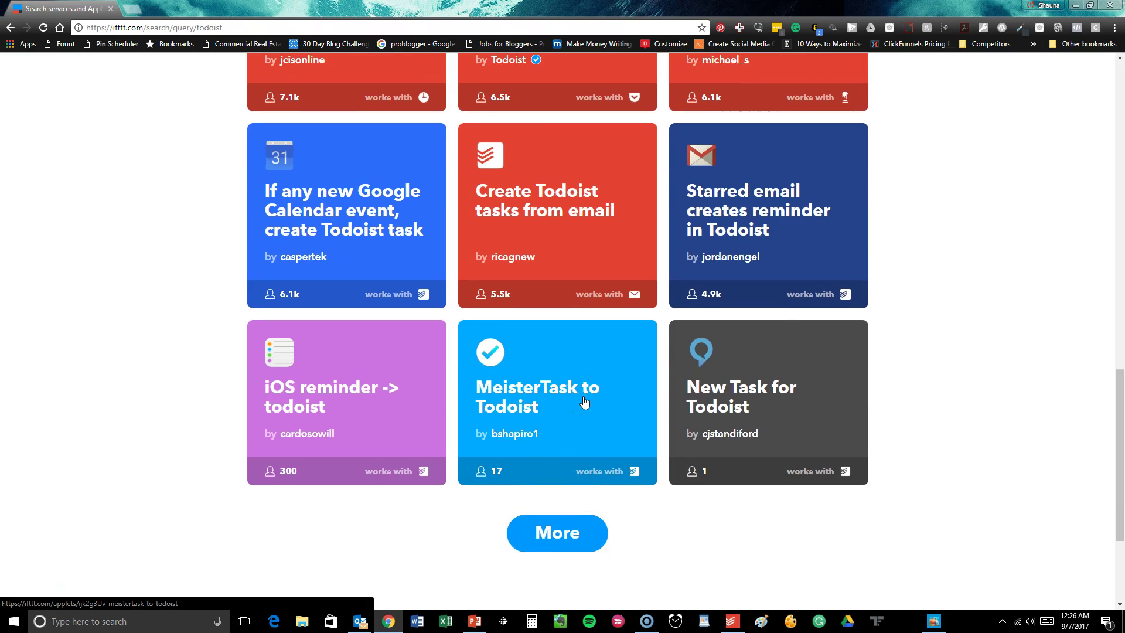
scroll(932, 370, up, 10)
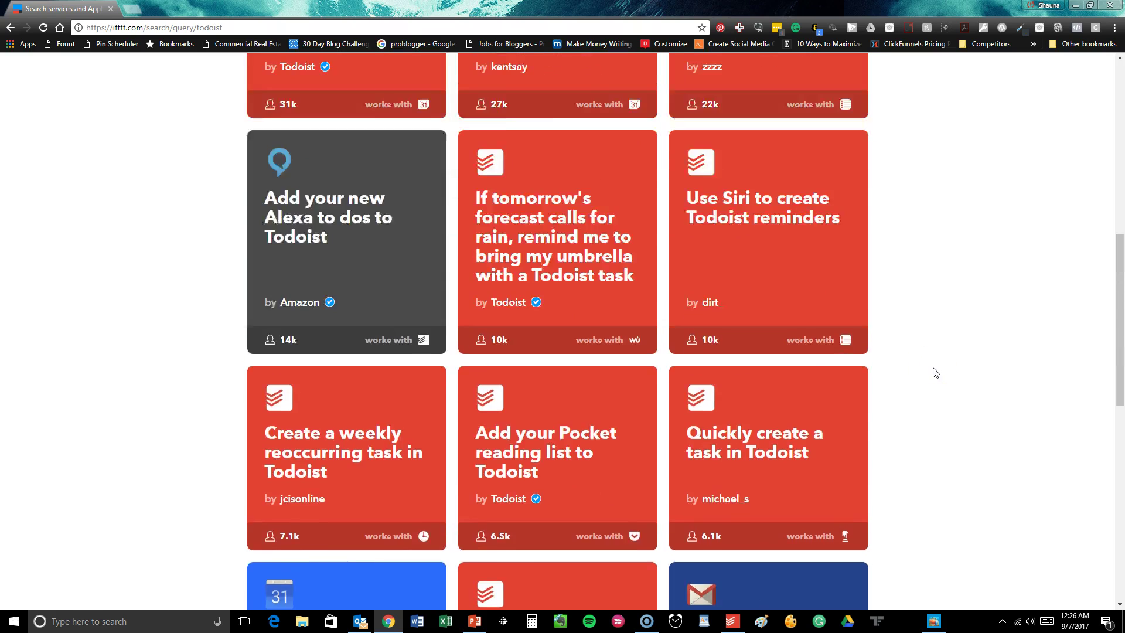
scroll(936, 372, up, 5)
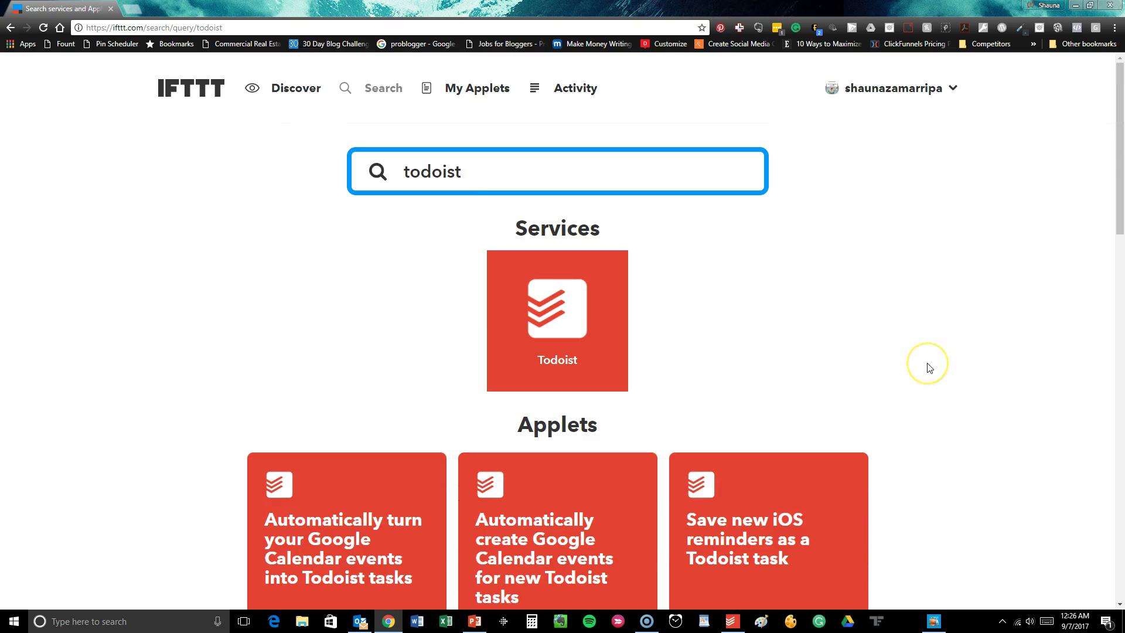